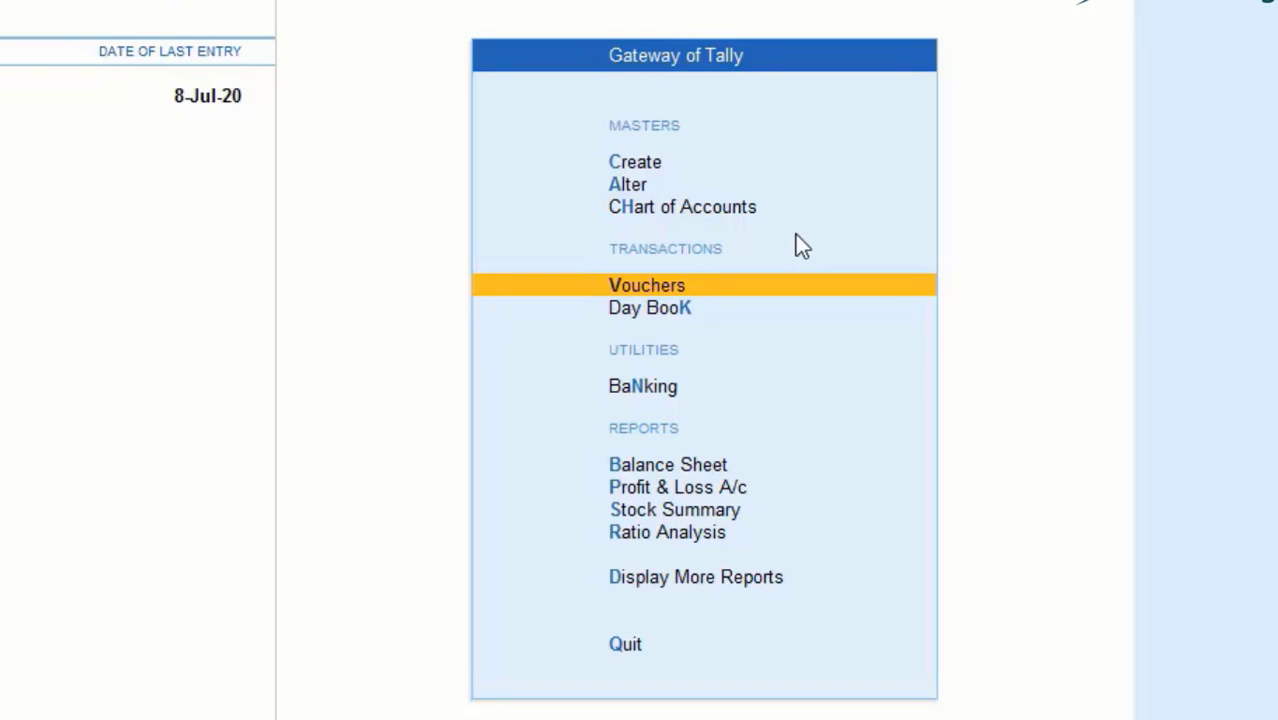
# Step: Open voucher entry and set the purchase voucher's mode to Item Invoice
pyautogui.press('Return')
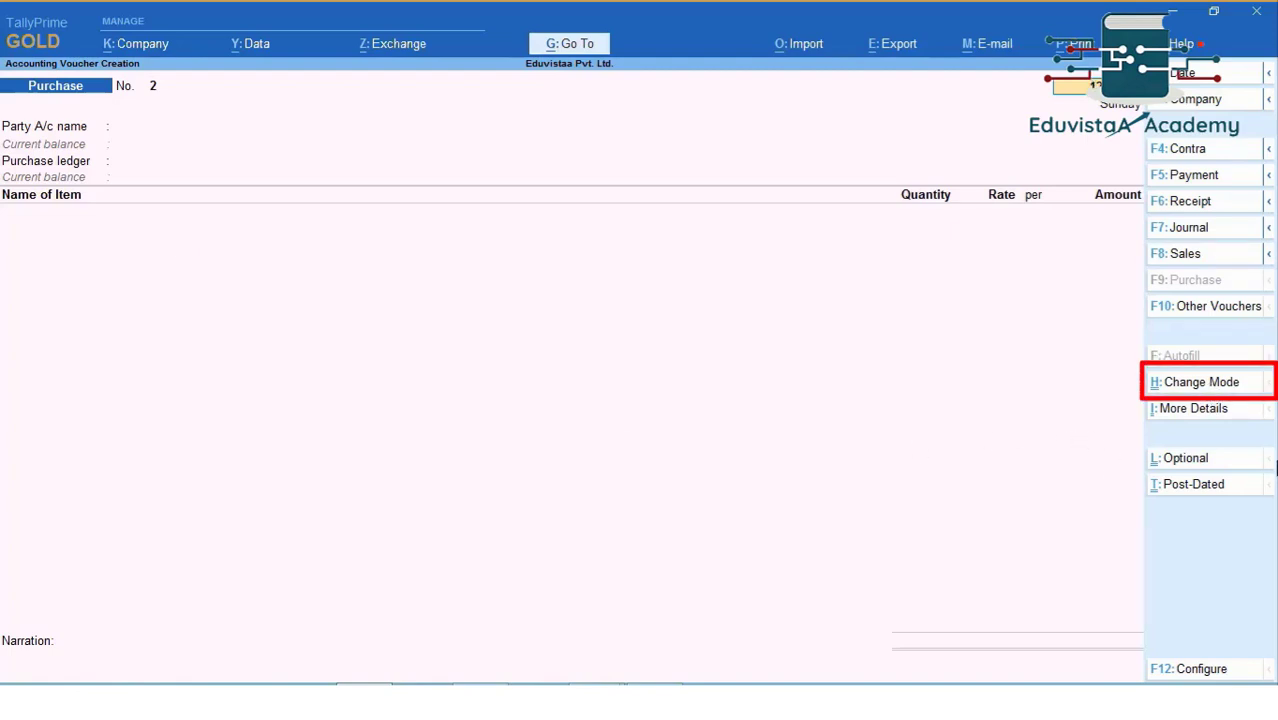
pyautogui.hotkey('ctrl', 'h')
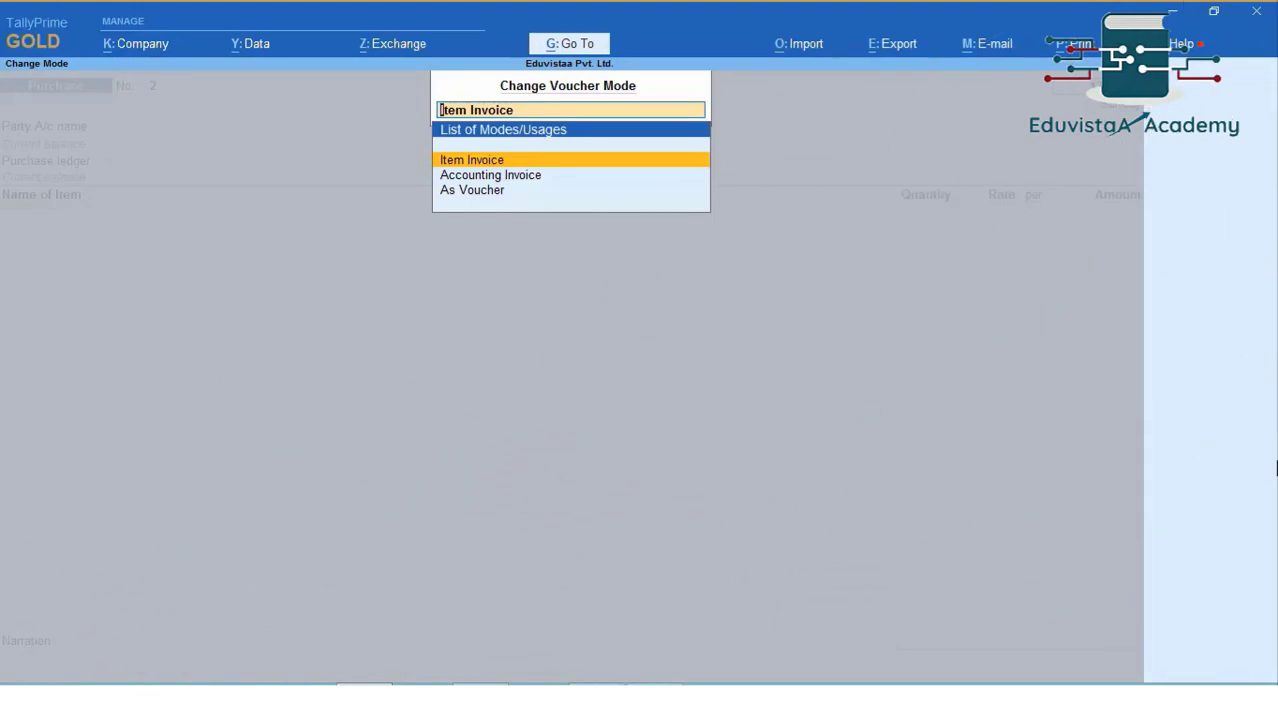
pyautogui.press('Down')
pyautogui.press('Return')
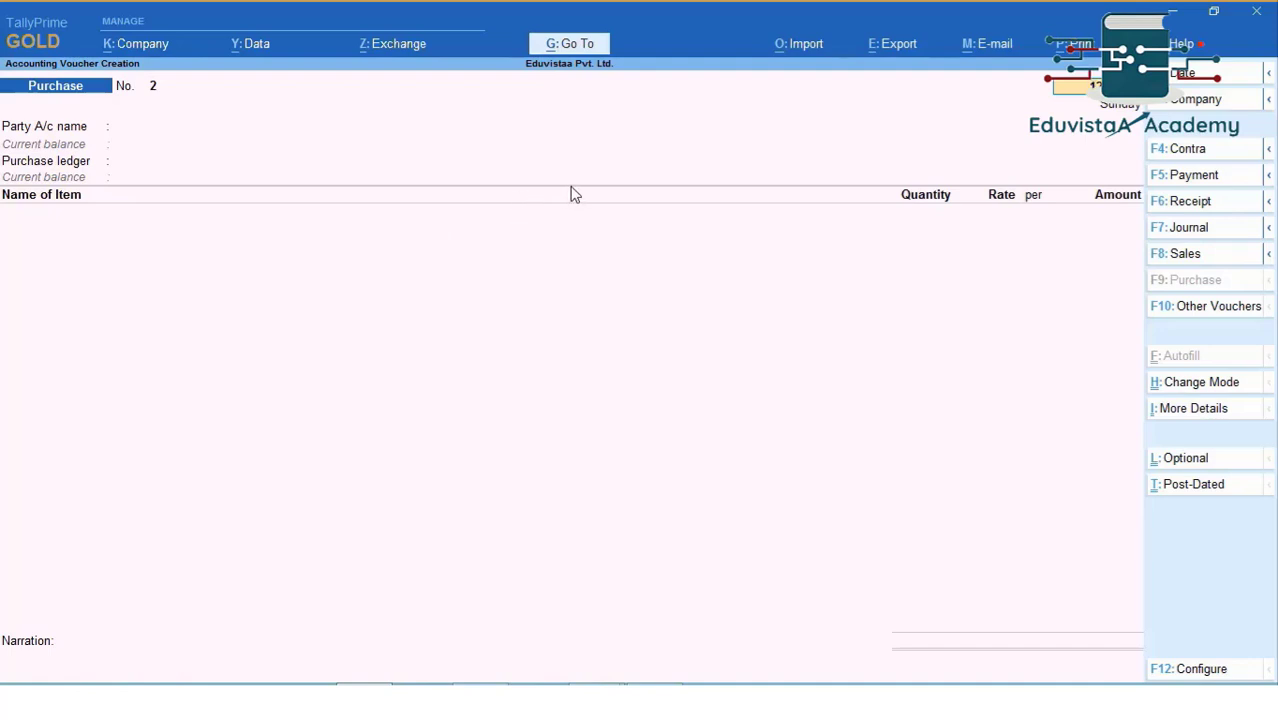
# Step: Set the purchase voucher's date to the 12th of the current month
pyautogui.press('F2')
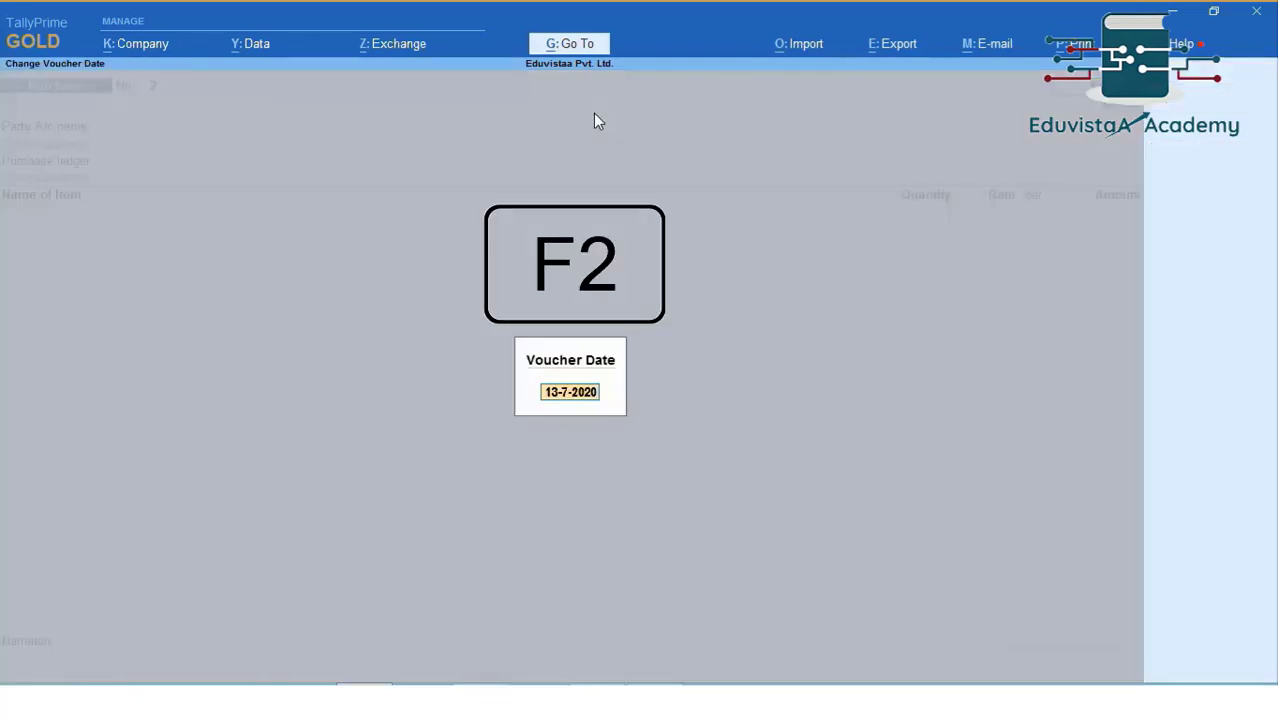
pyautogui.write('15')
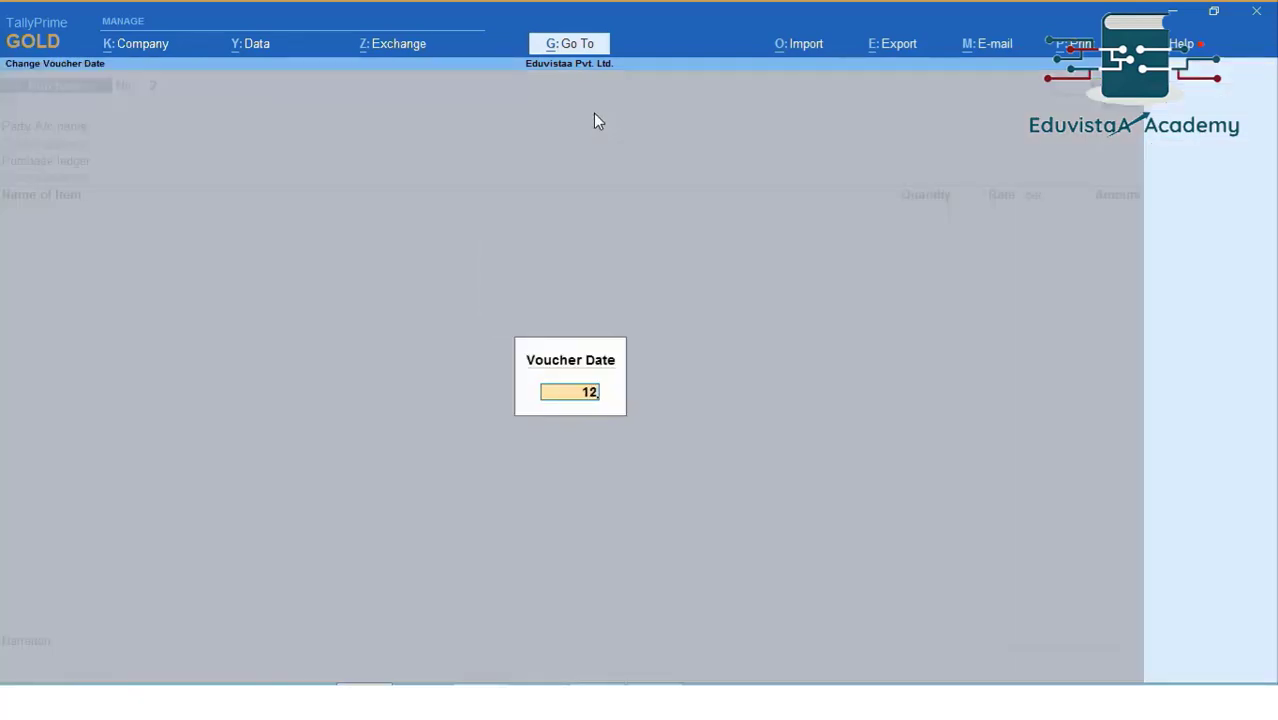
pyautogui.press('Return')
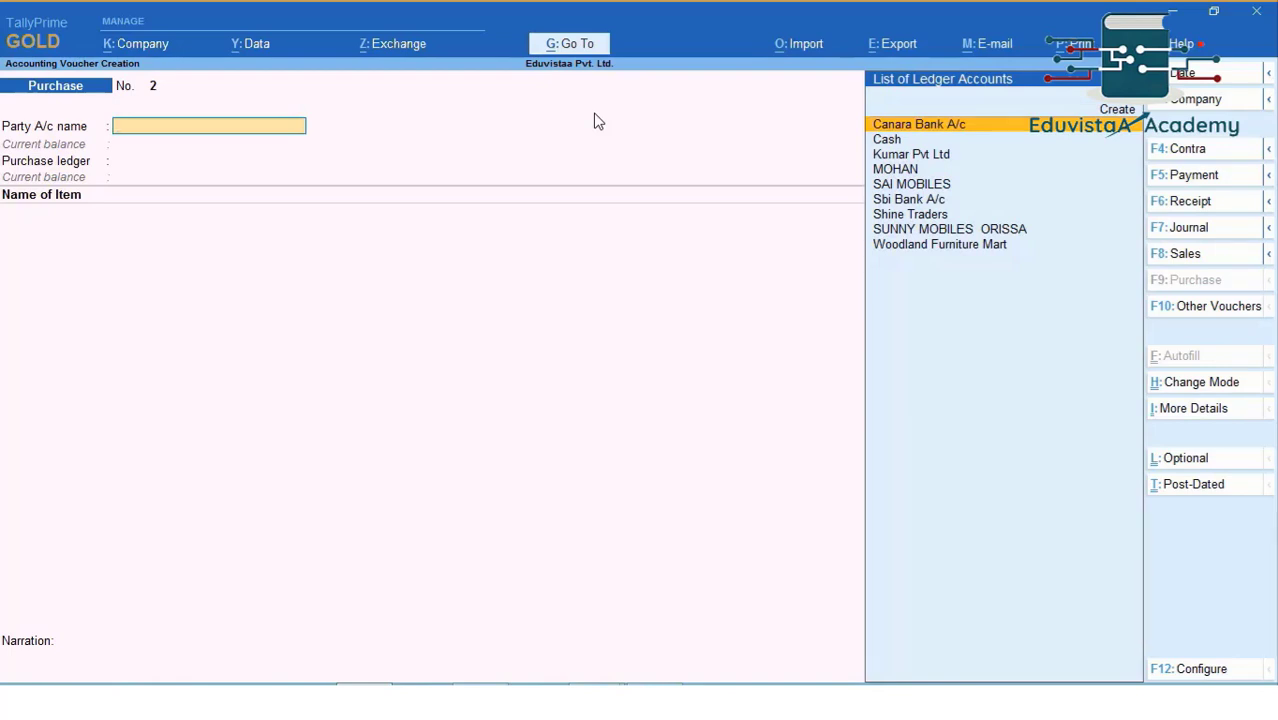
# Step: Choose SAI MOBILES as the party account with its default receipt and party details, and Purchase A/c as the purchase ledger
pyautogui.write('Sai')
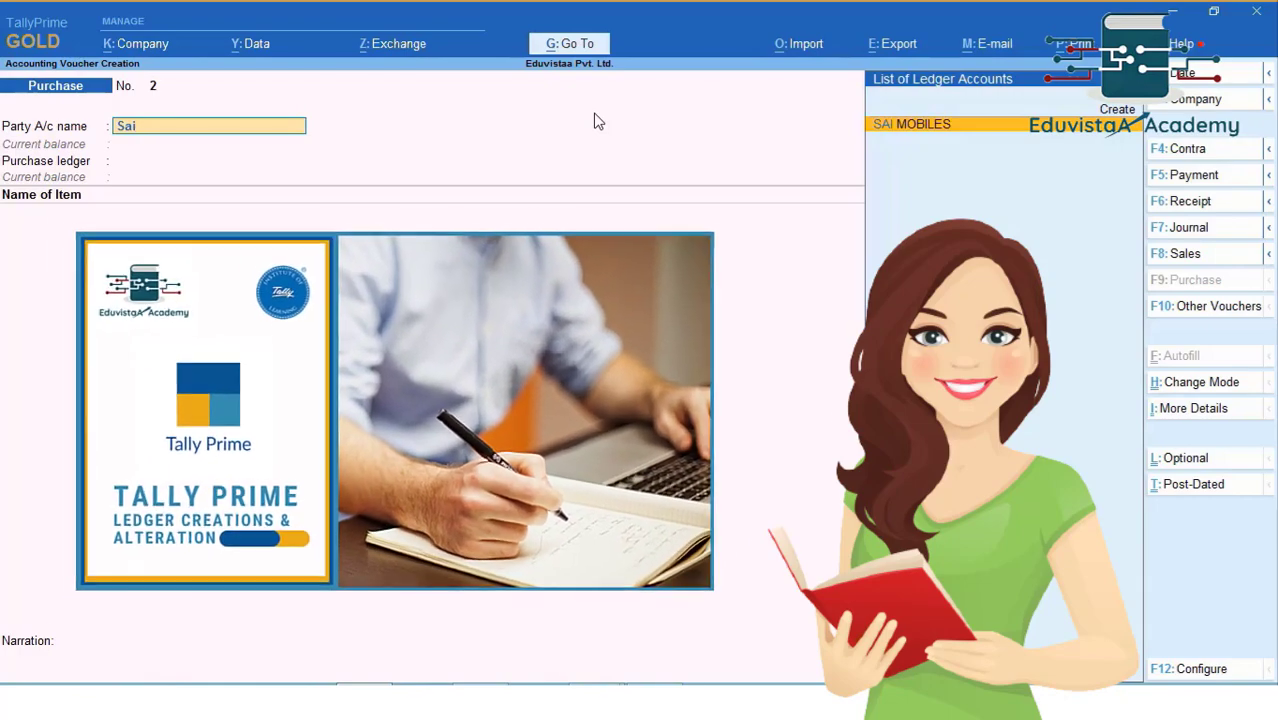
pyautogui.press('Return')
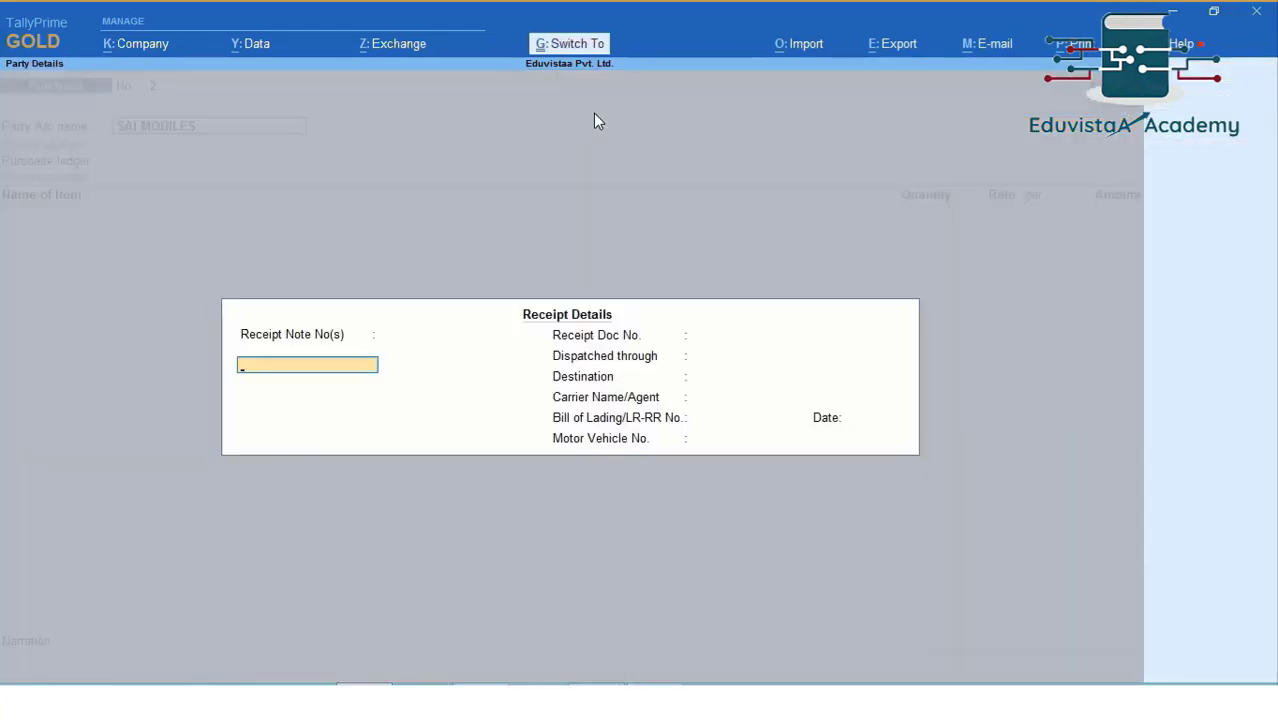
pyautogui.hotkey('ctrl', 'a')
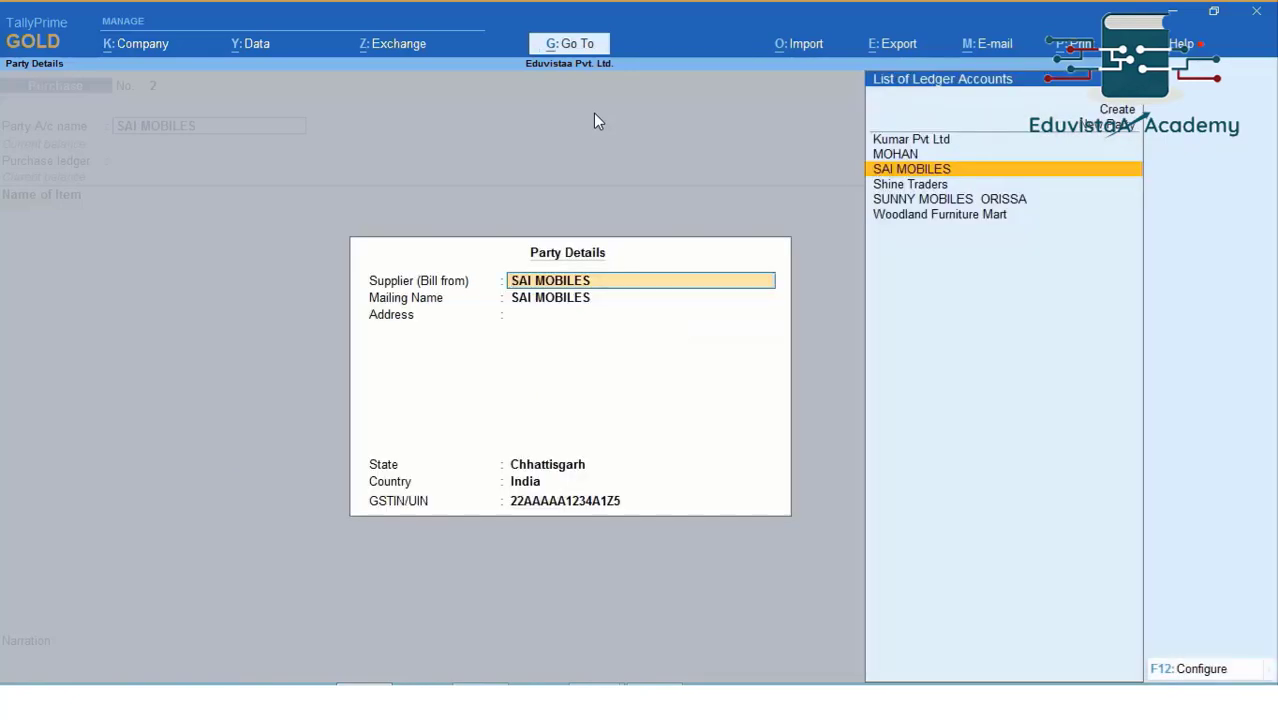
pyautogui.press('Return')
pyautogui.press('Return')
pyautogui.press('Return')
pyautogui.press('Return')
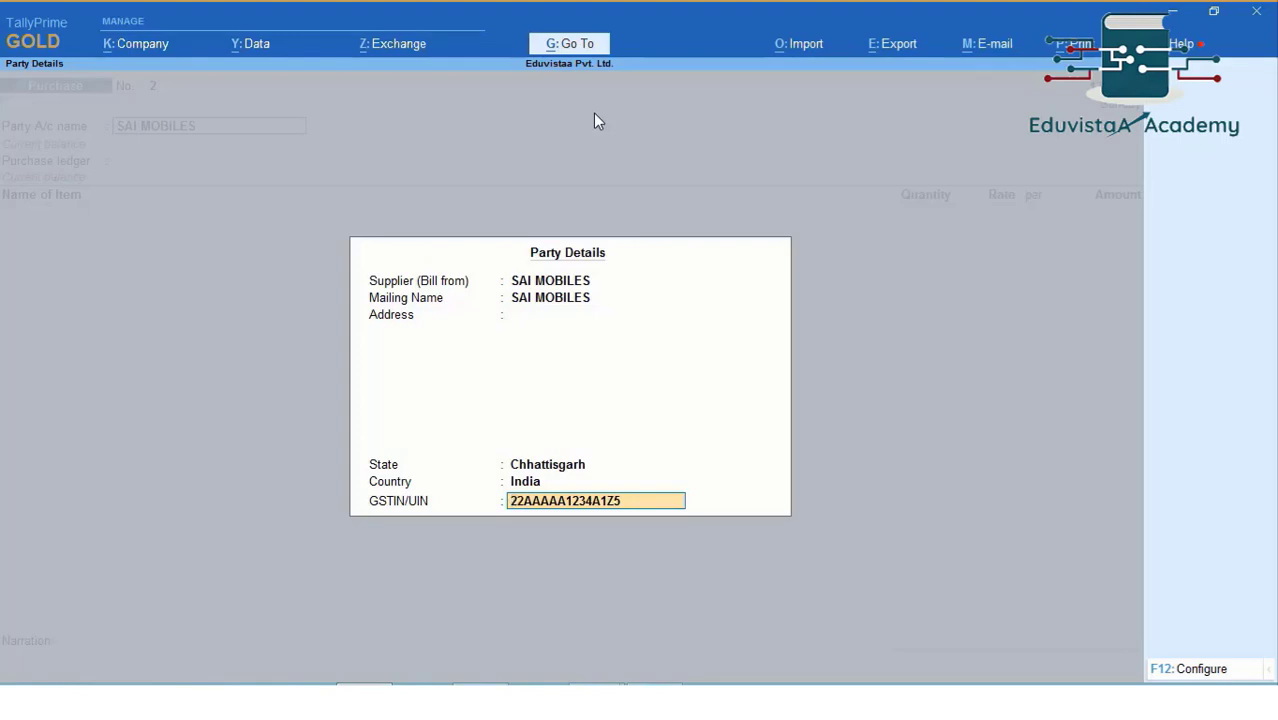
pyautogui.press('Return')
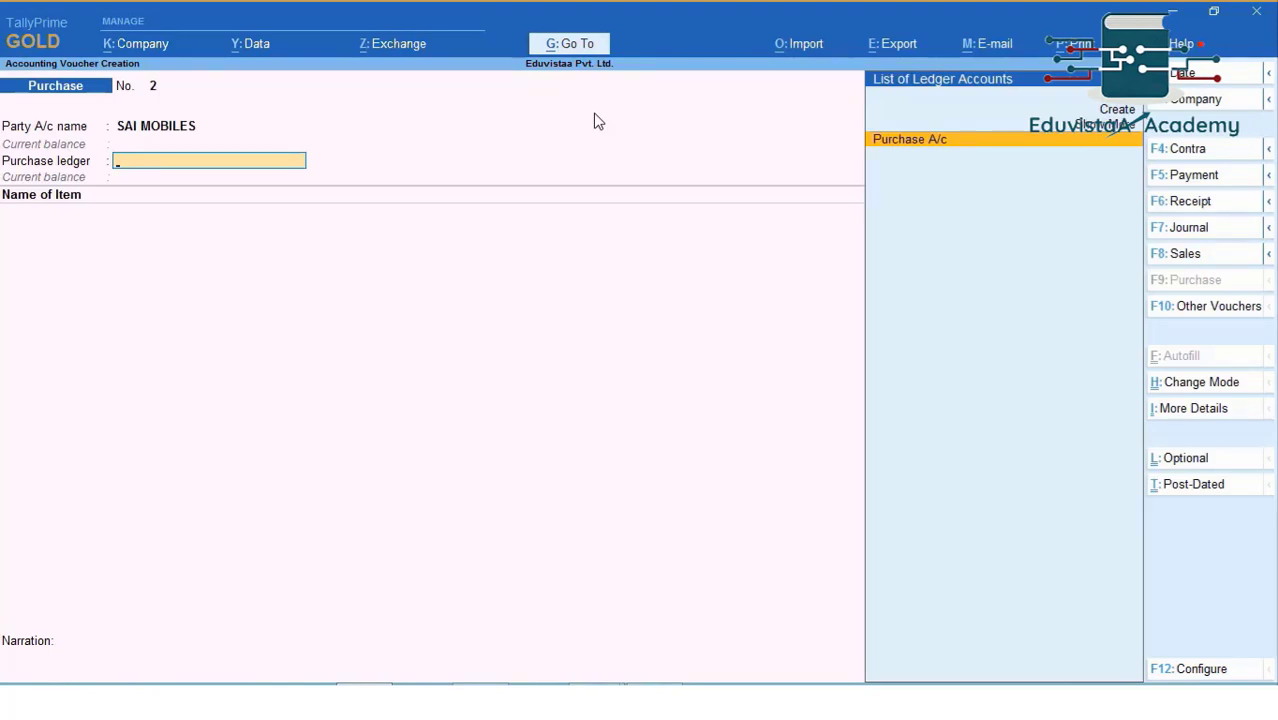
pyautogui.press('Return')
pyautogui.press('Return')
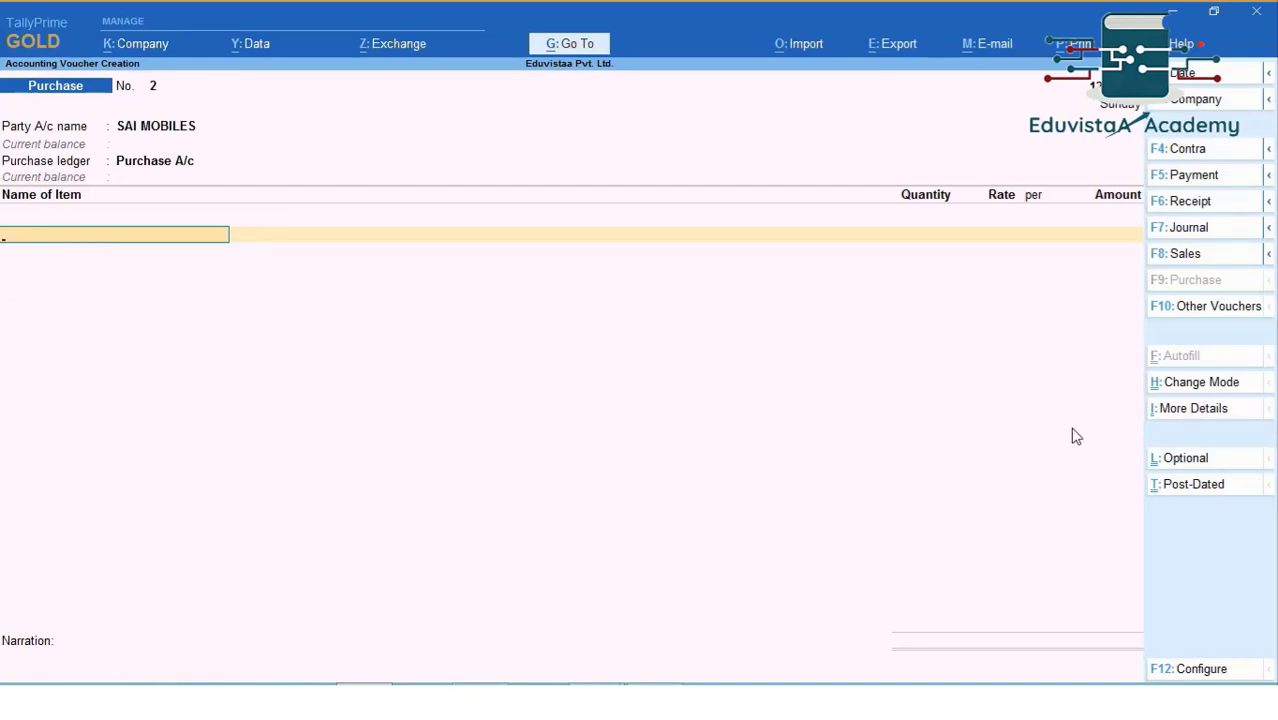
# Step: Add the stock item Oneplus 8 to the purchase voucher with a quantity of 10 pcs at a rate of 35,499
pyautogui.write('One')
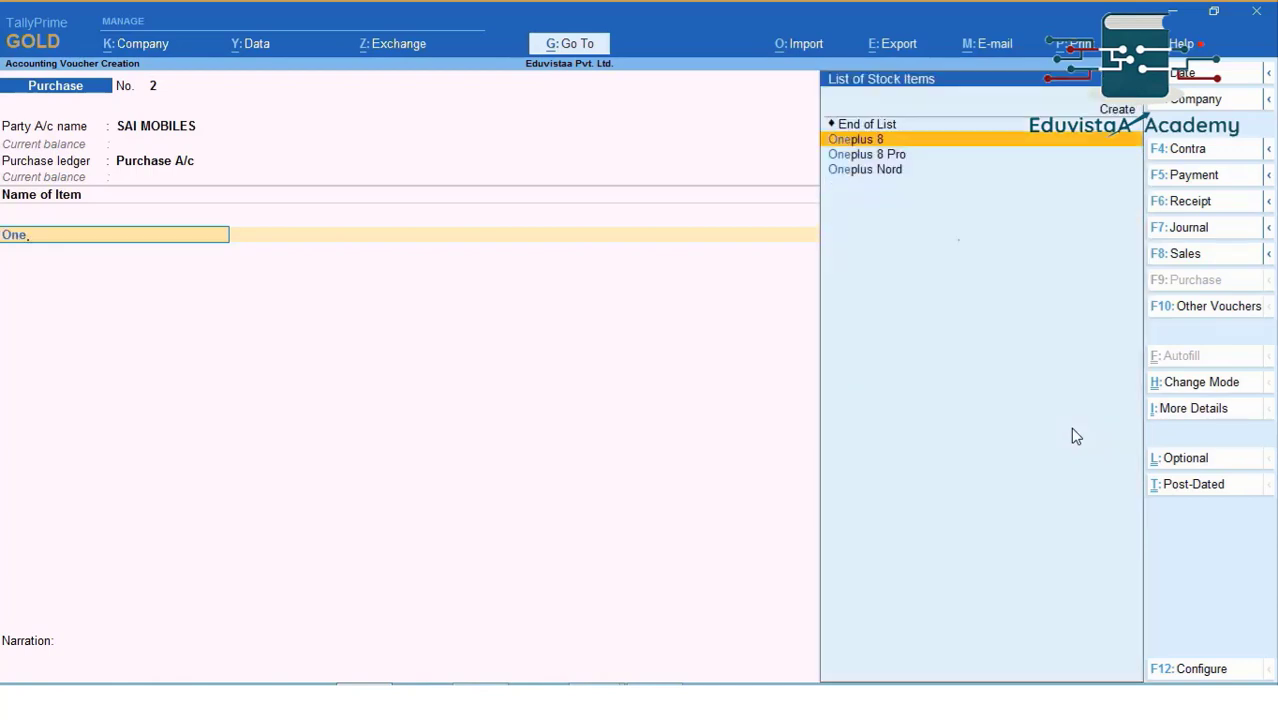
pyautogui.press('Return')
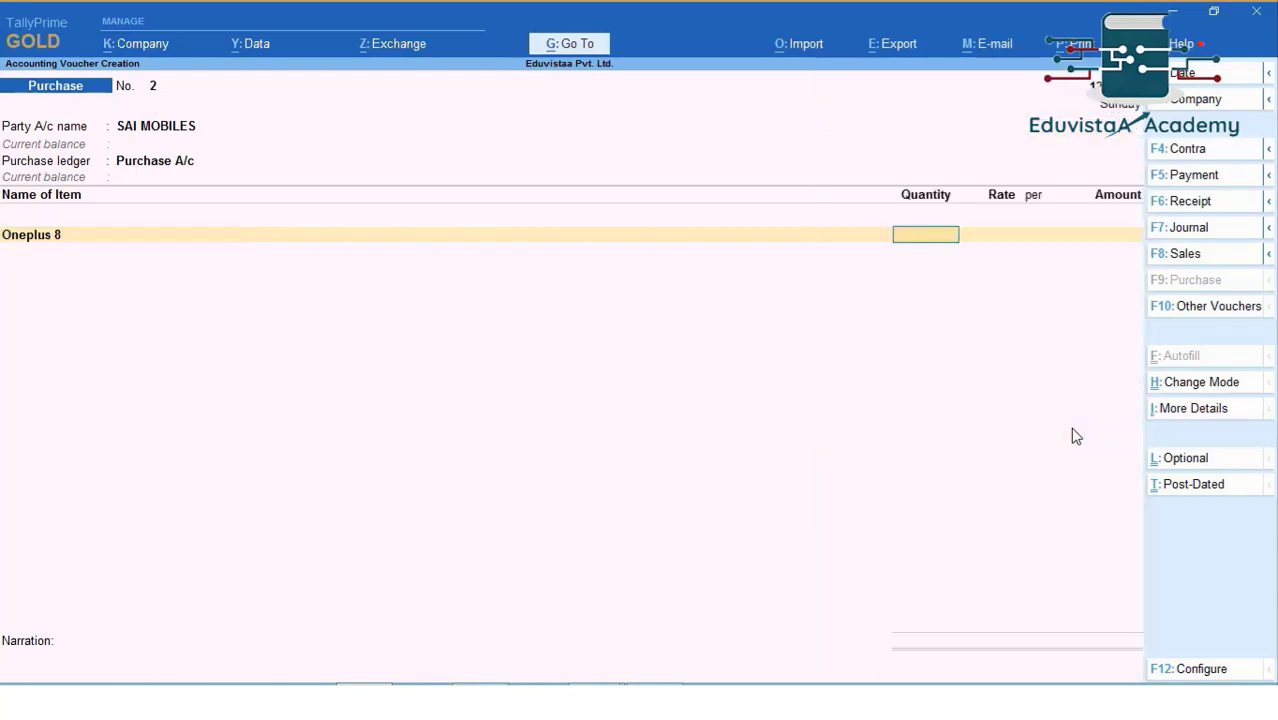
pyautogui.write('10')
pyautogui.press('Return')
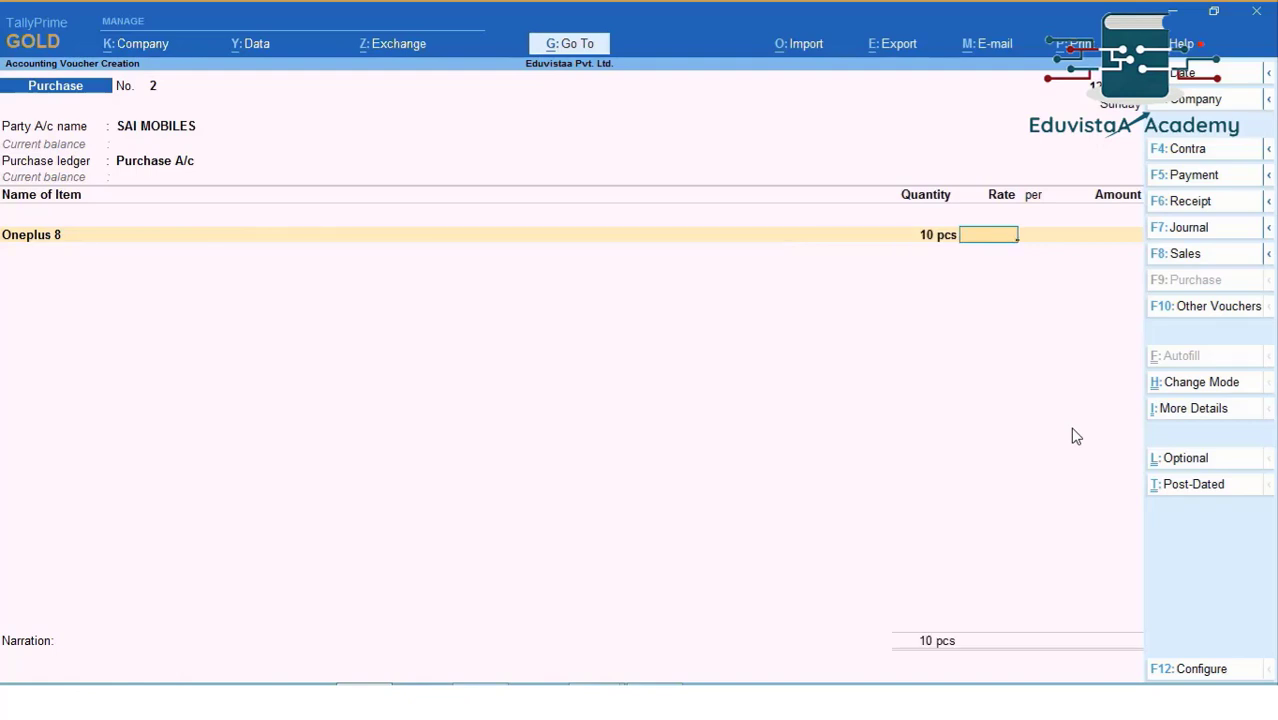
pyautogui.write('35499')
pyautogui.press('Return')
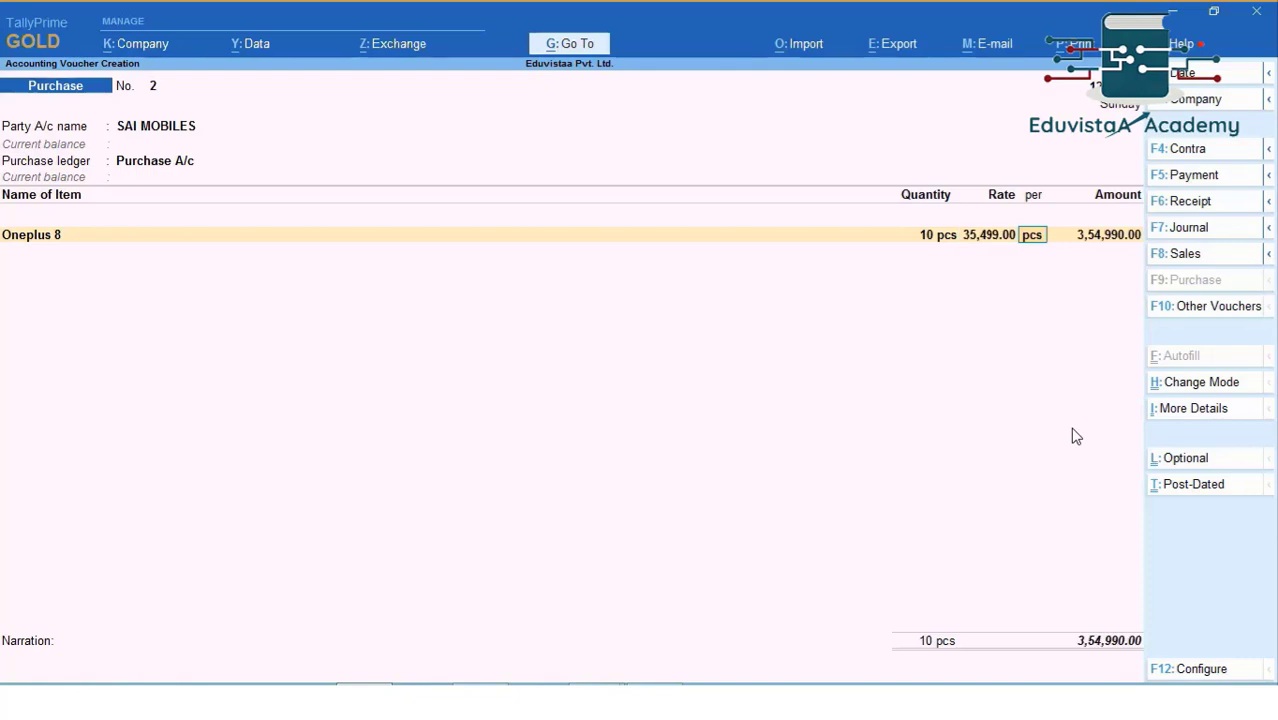
pyautogui.press('Return')
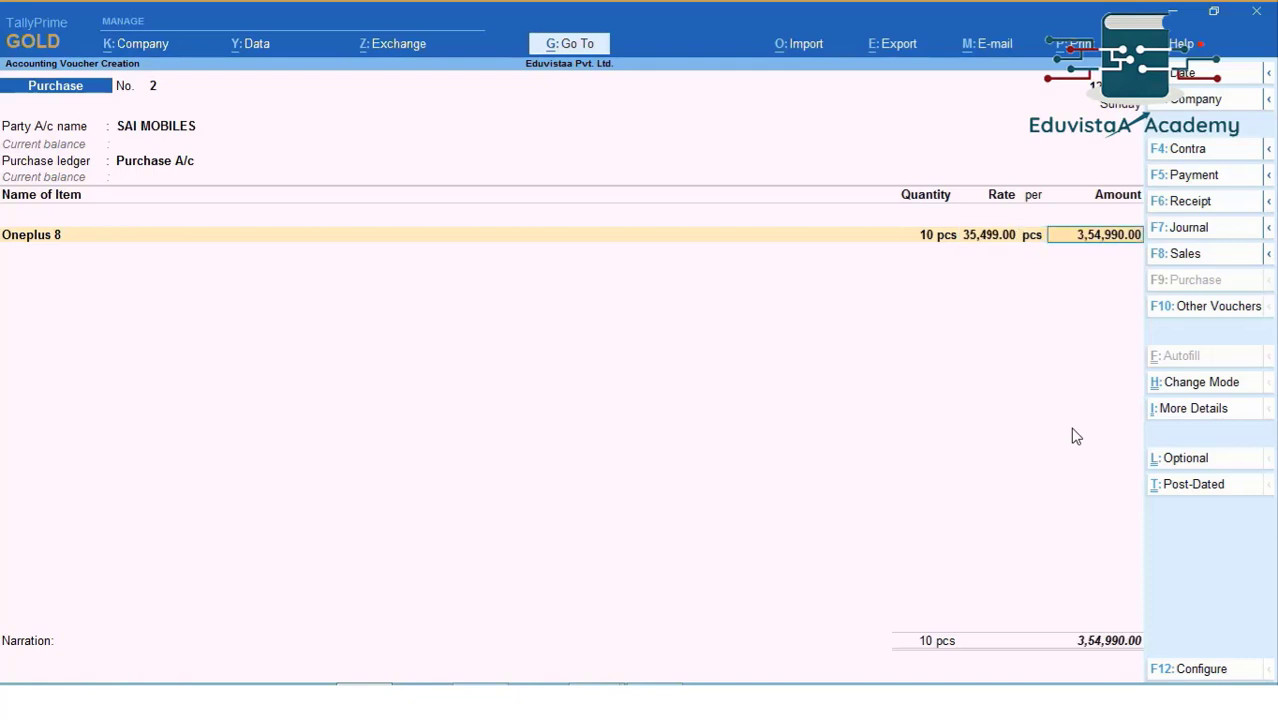
pyautogui.press('Return')
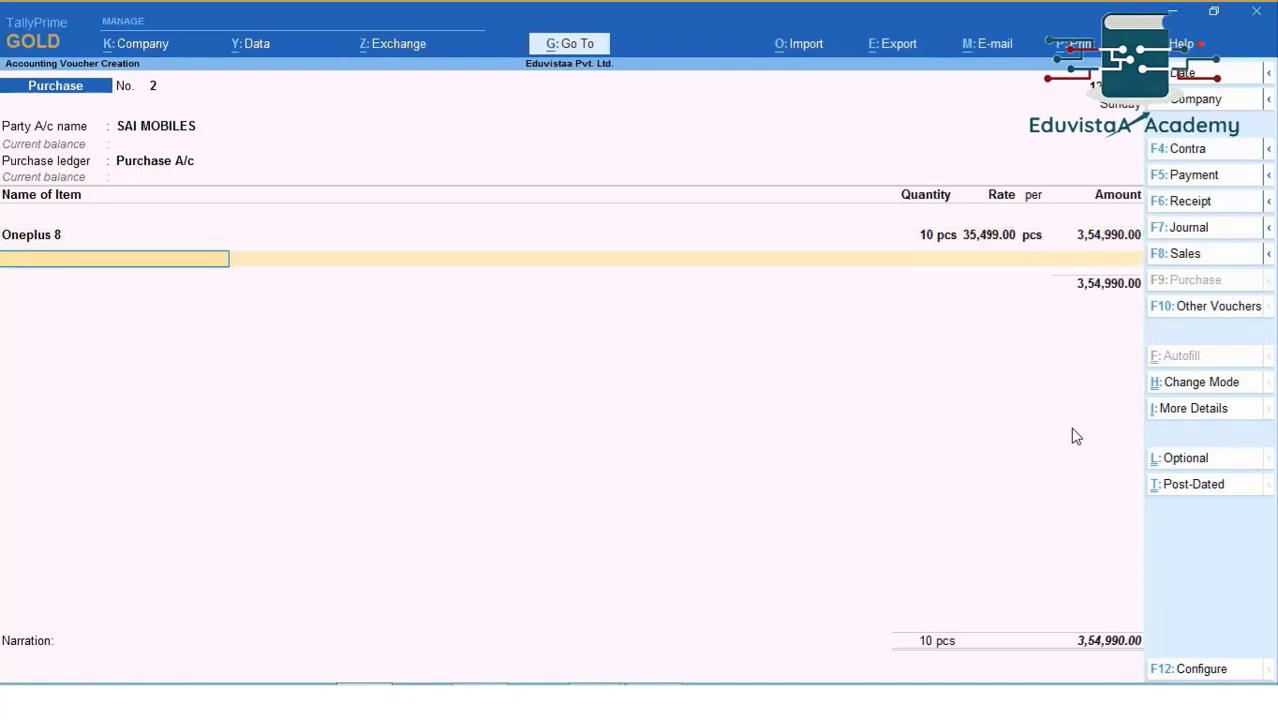
# Step: Add Oneplus 8 Pro as the second item line with a quantity of 10 pcs at a rate of 42,000
pyautogui.write('One')
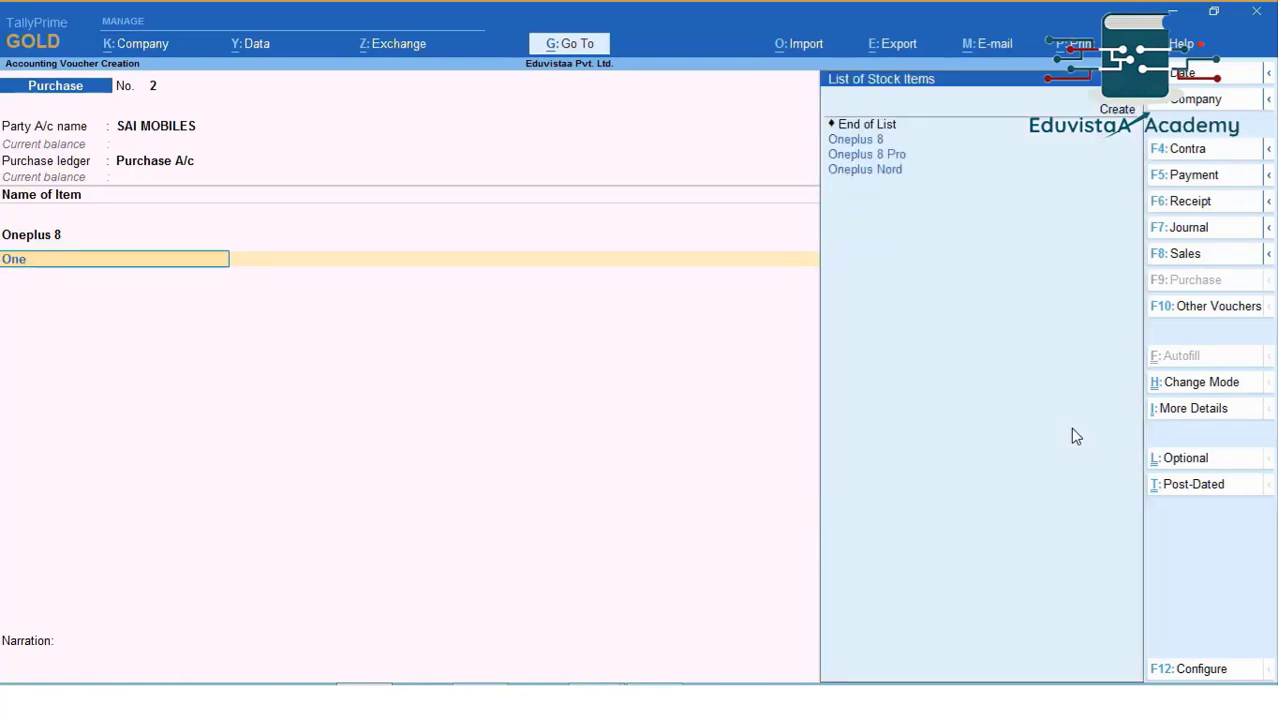
pyautogui.press('Down')
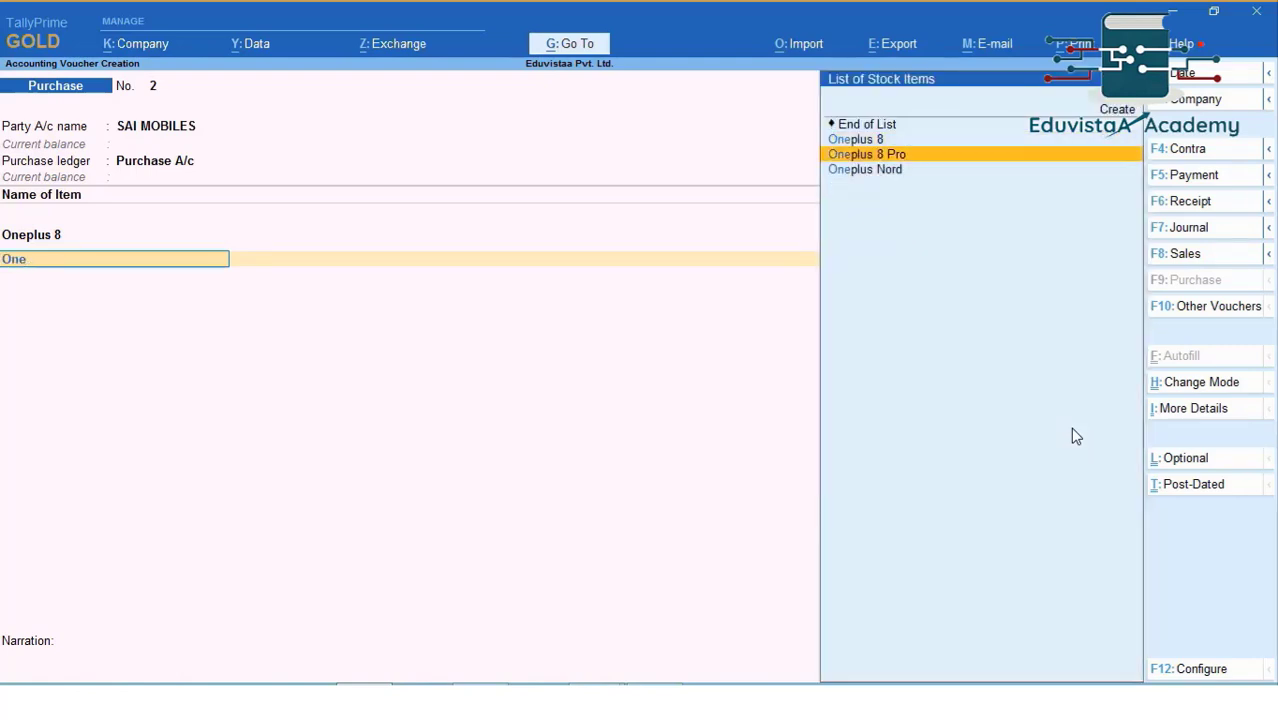
pyautogui.press('Return')
pyautogui.write('10')
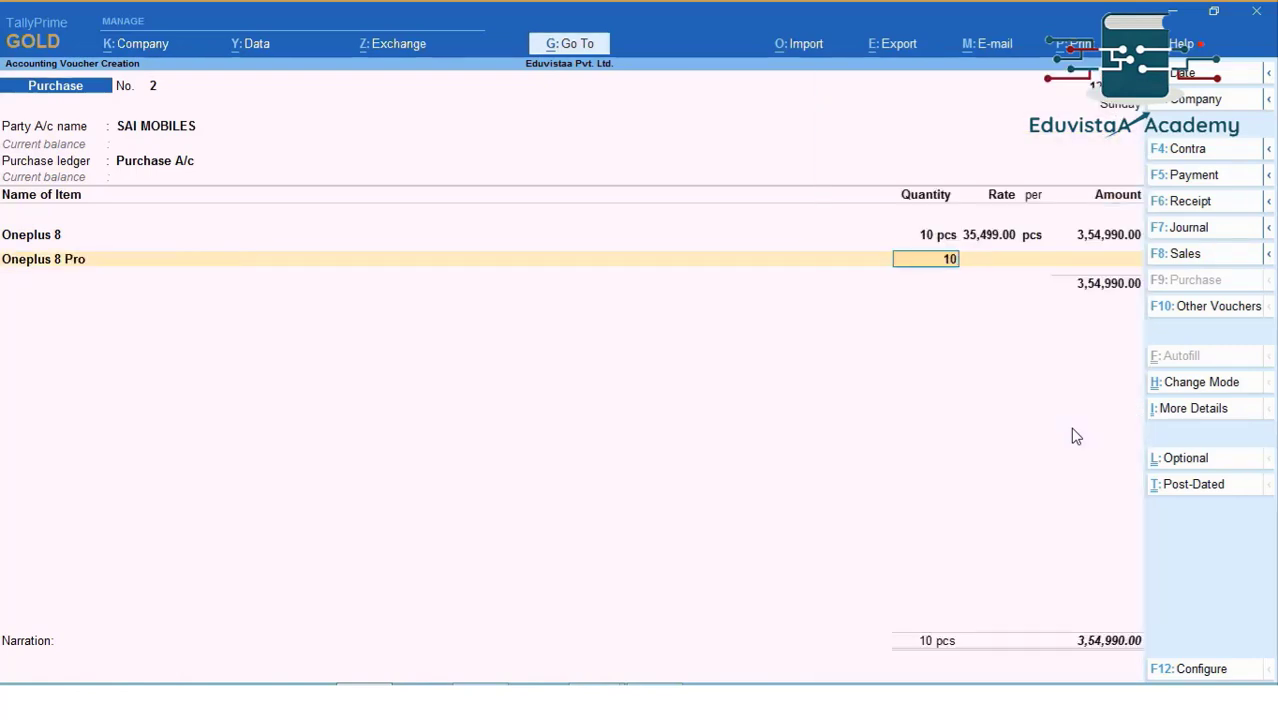
pyautogui.press('Return')
pyautogui.write('42000')
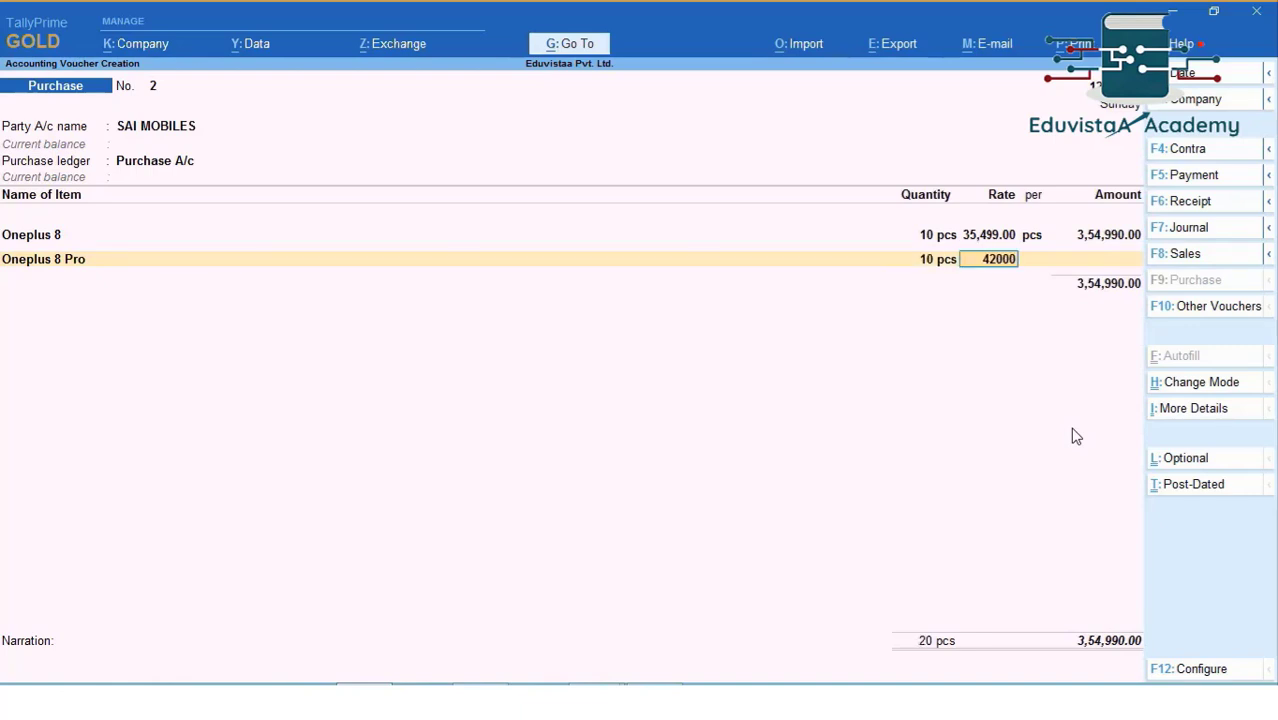
pyautogui.press('Return')
pyautogui.press('Return')
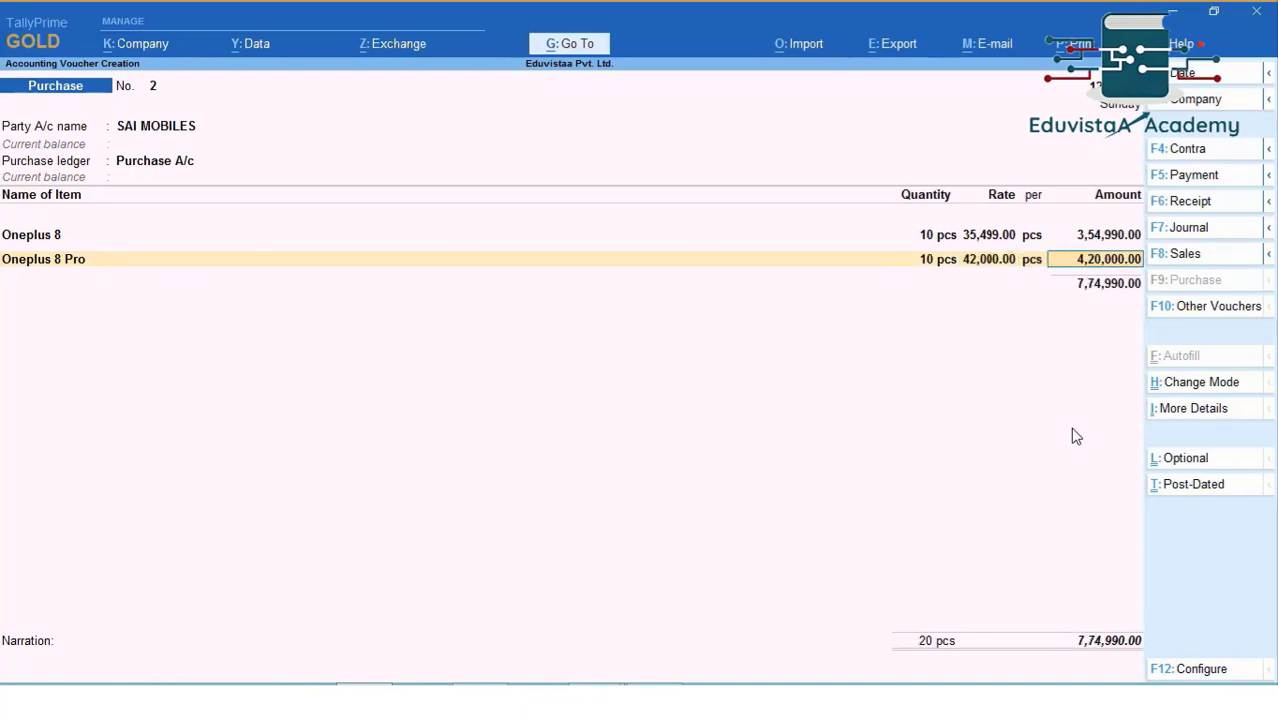
pyautogui.press('Return')
# Step: Add Oneplus Nord as the third item line with a quantity of 10 pcs at a rate of 28,999
pyautogui.write('Nor')
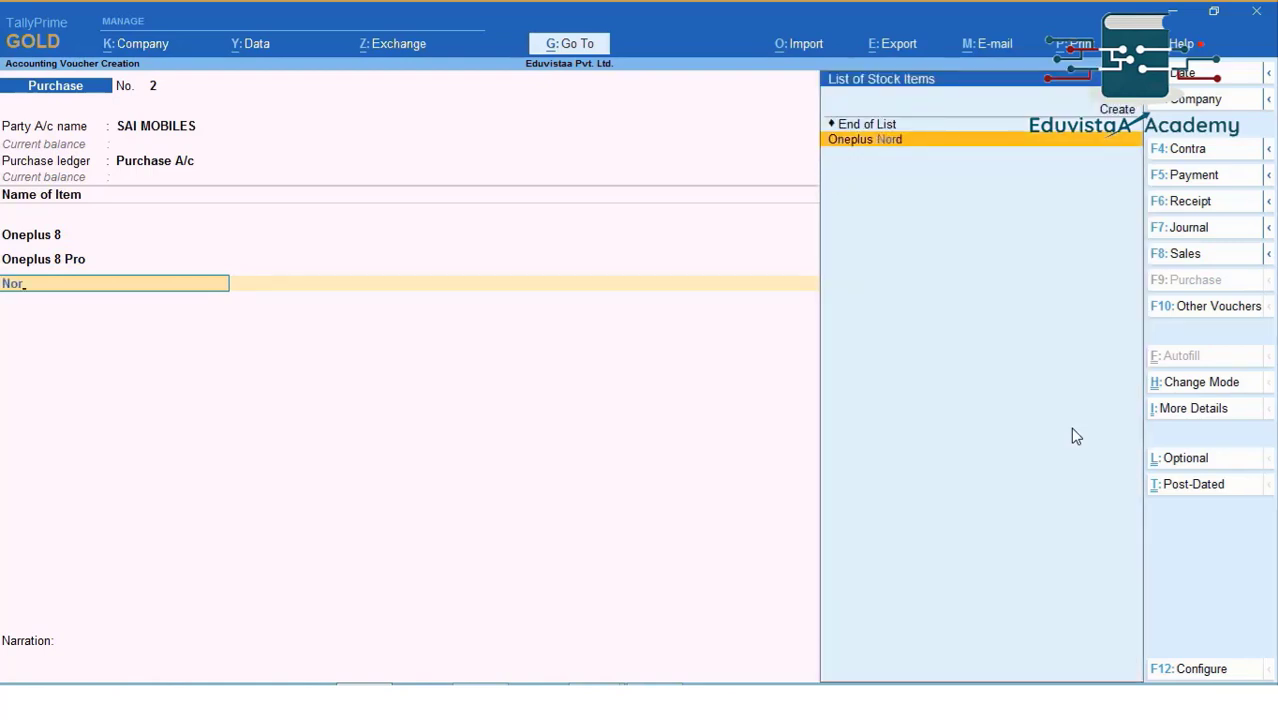
pyautogui.press('Return')
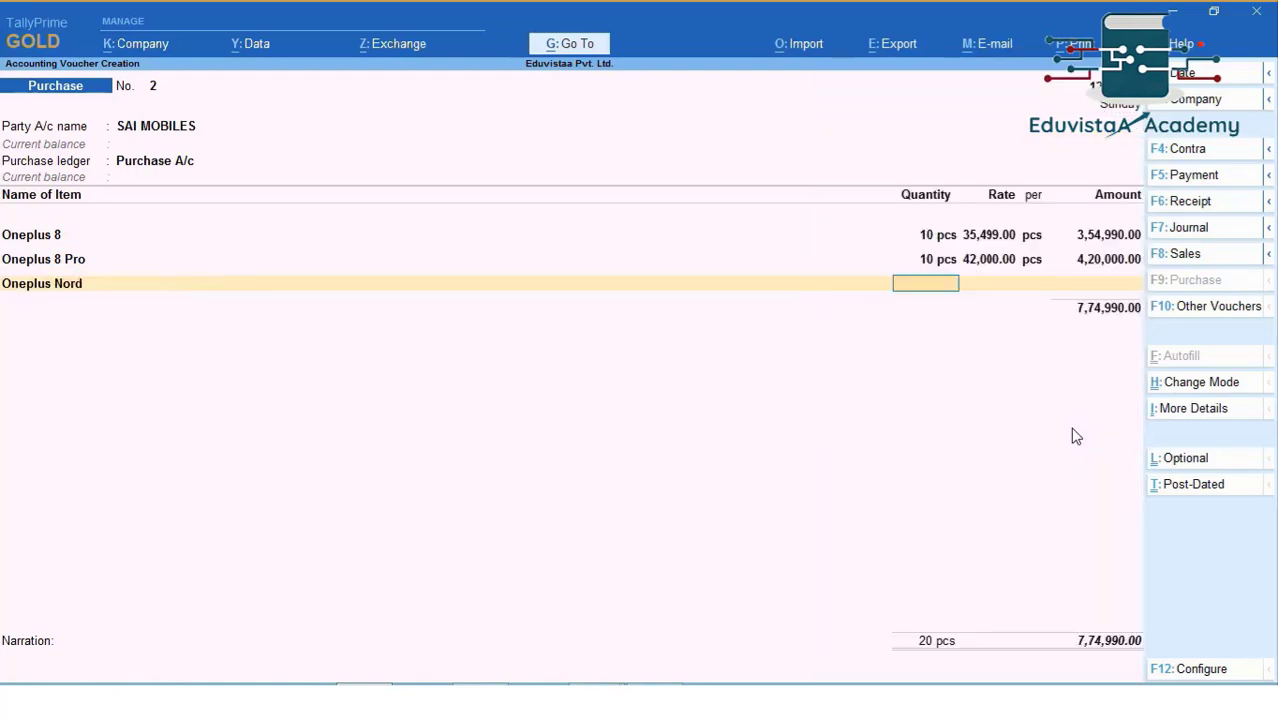
pyautogui.write('10')
pyautogui.press('Return')
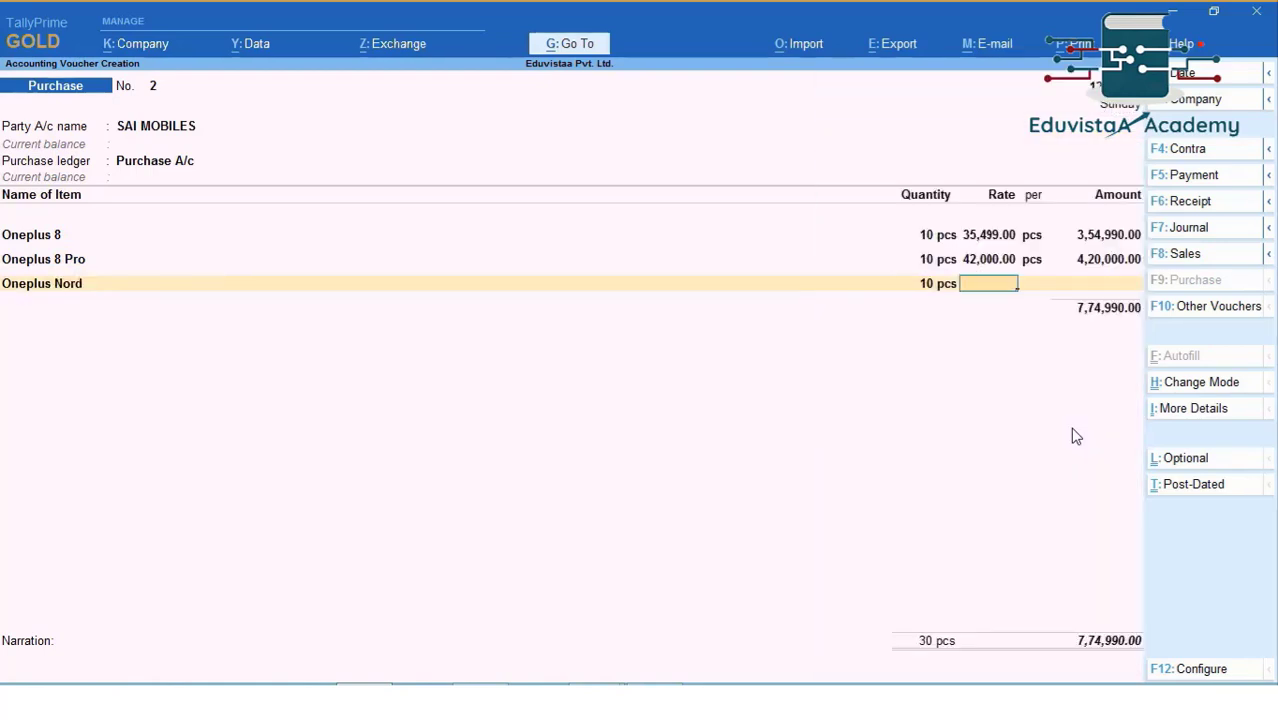
pyautogui.write('28999')
pyautogui.press('Return')
pyautogui.press('Return')
pyautogui.press('Return')
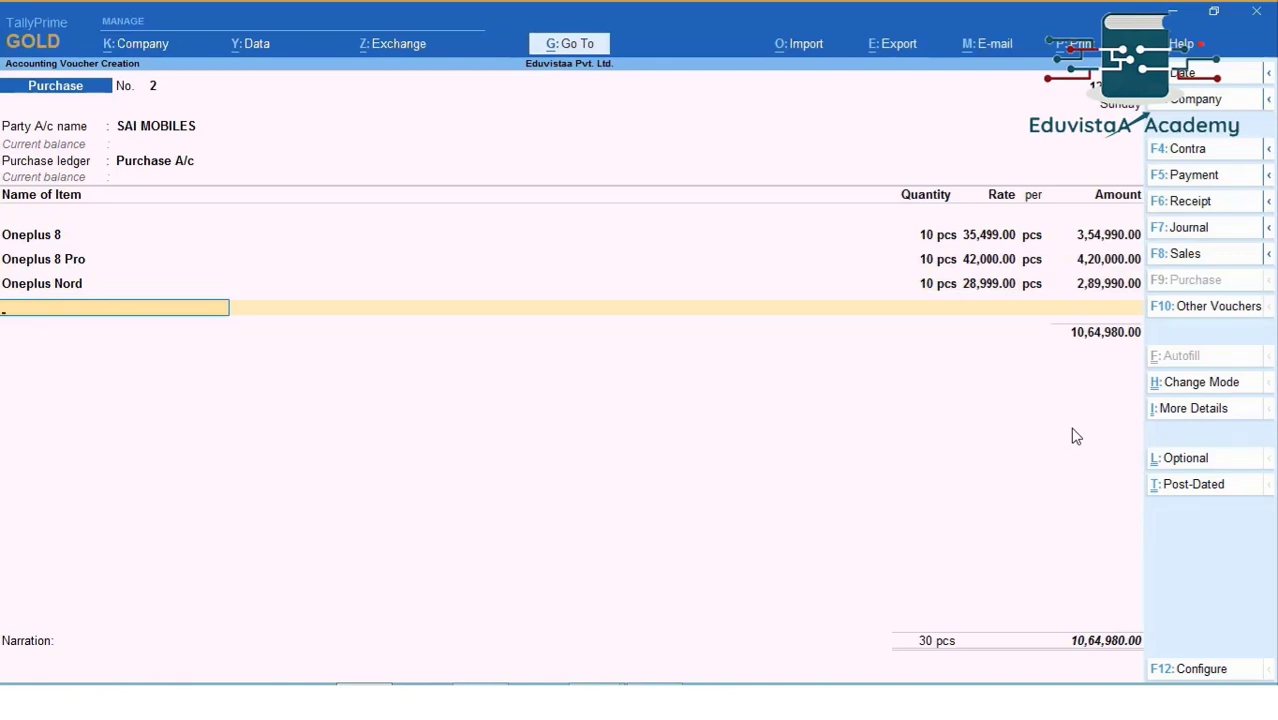
# Step: Add Vivo V17 as the fourth item line with a quantity of 10 nos at a rate of 17,999
pyautogui.write('vi')
pyautogui.press('Return')
pyautogui.write('10')
pyautogui.press('Return')
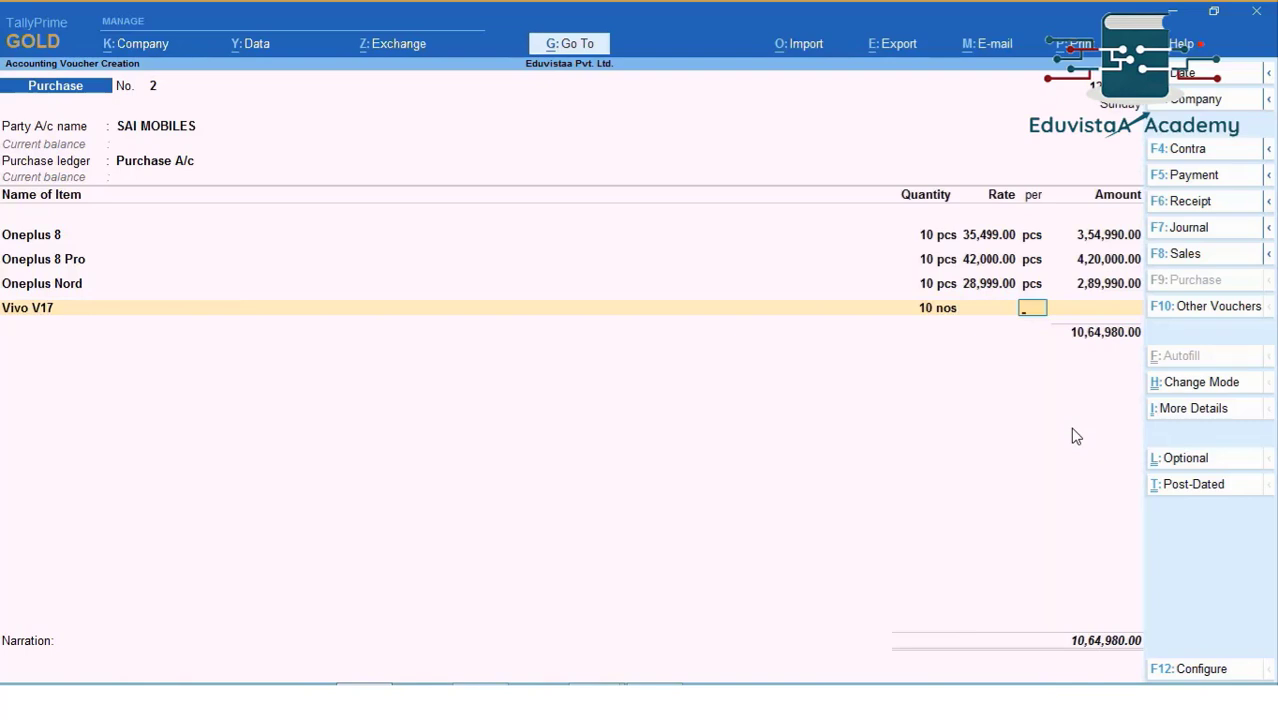
pyautogui.press('BackSpace')
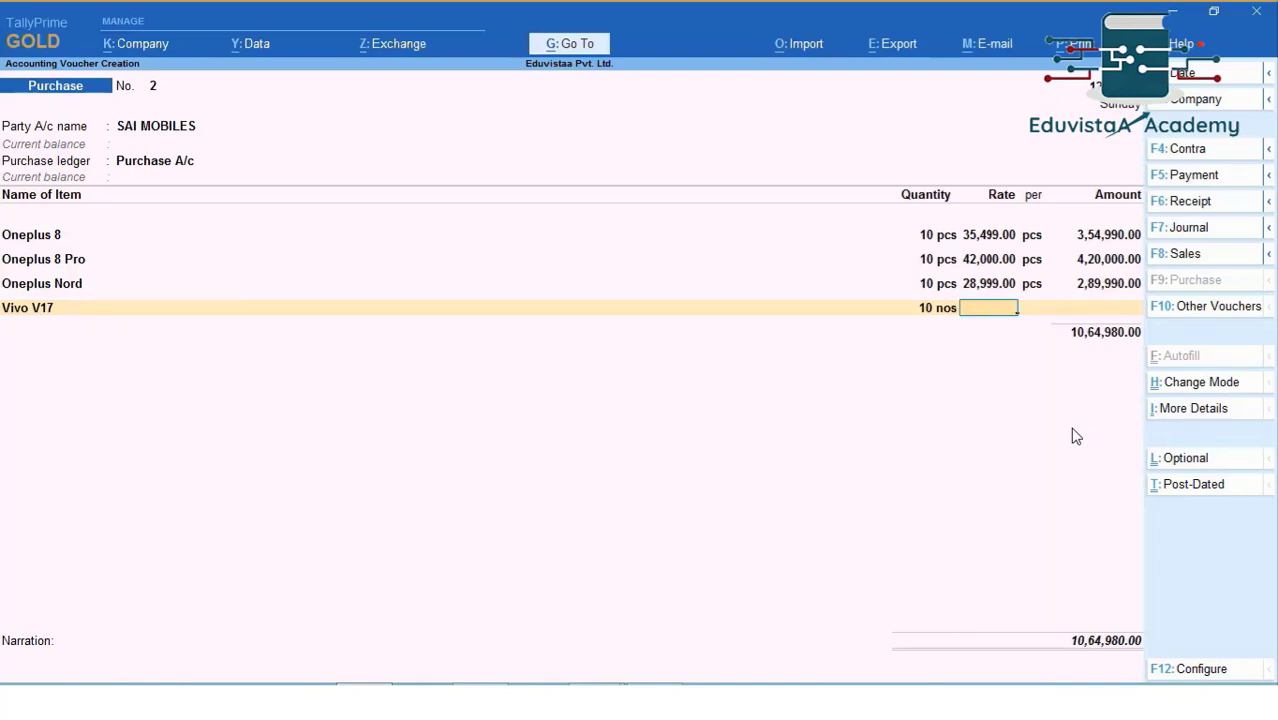
pyautogui.write('17999')
pyautogui.press('Return')
pyautogui.press('Return')
pyautogui.press('Return')
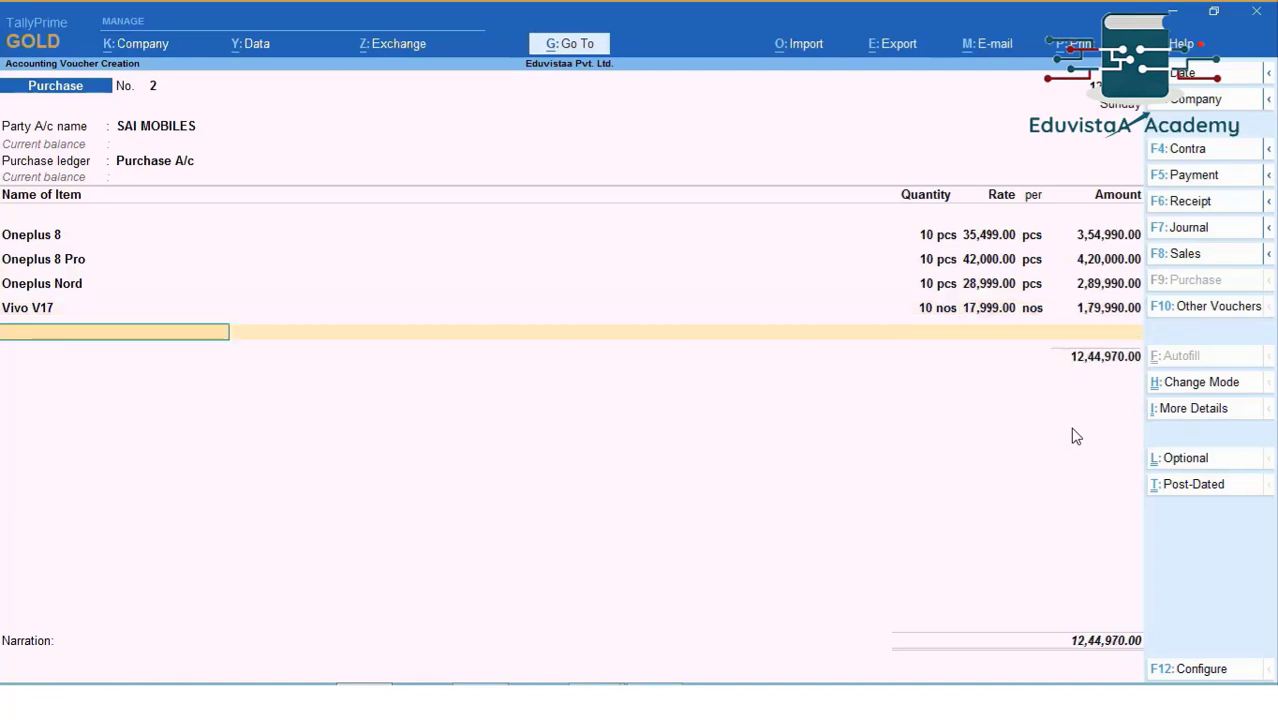
# Step: Add Vivo V20 as the fifth item line with a quantity of 10 nos at a rate of 22,599
pyautogui.write('20')
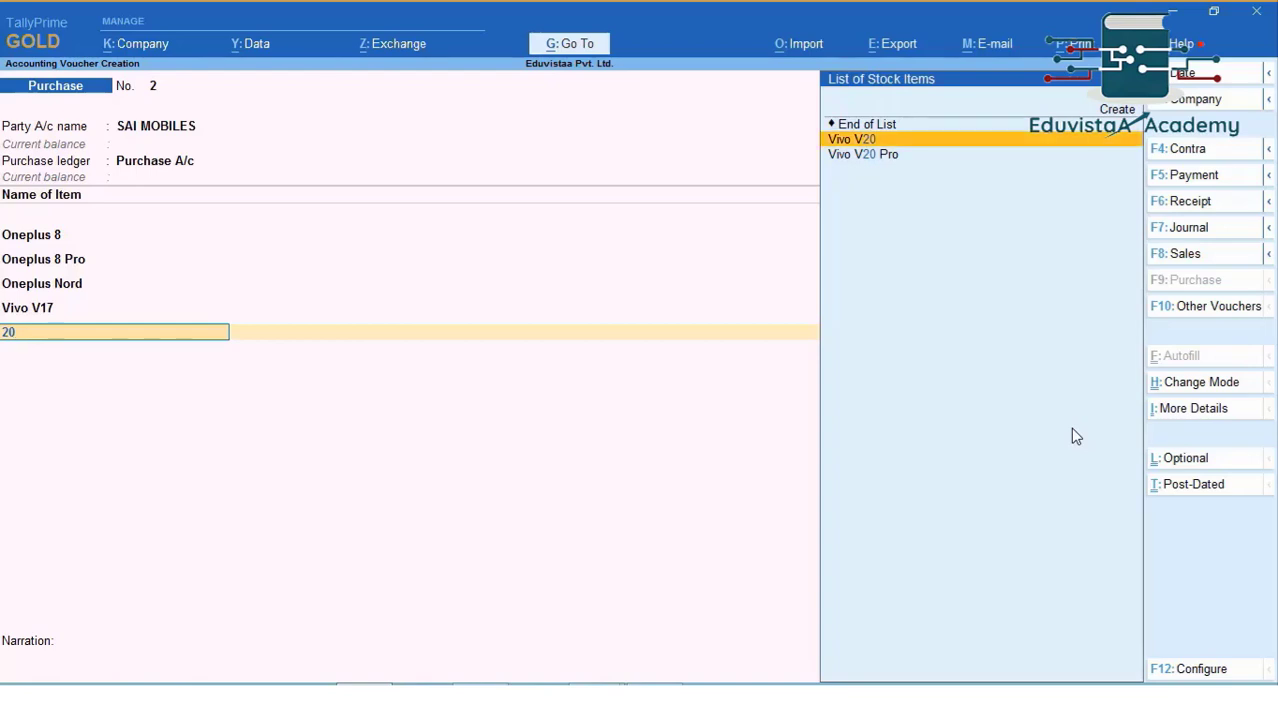
pyautogui.press('Return')
pyautogui.write('10')
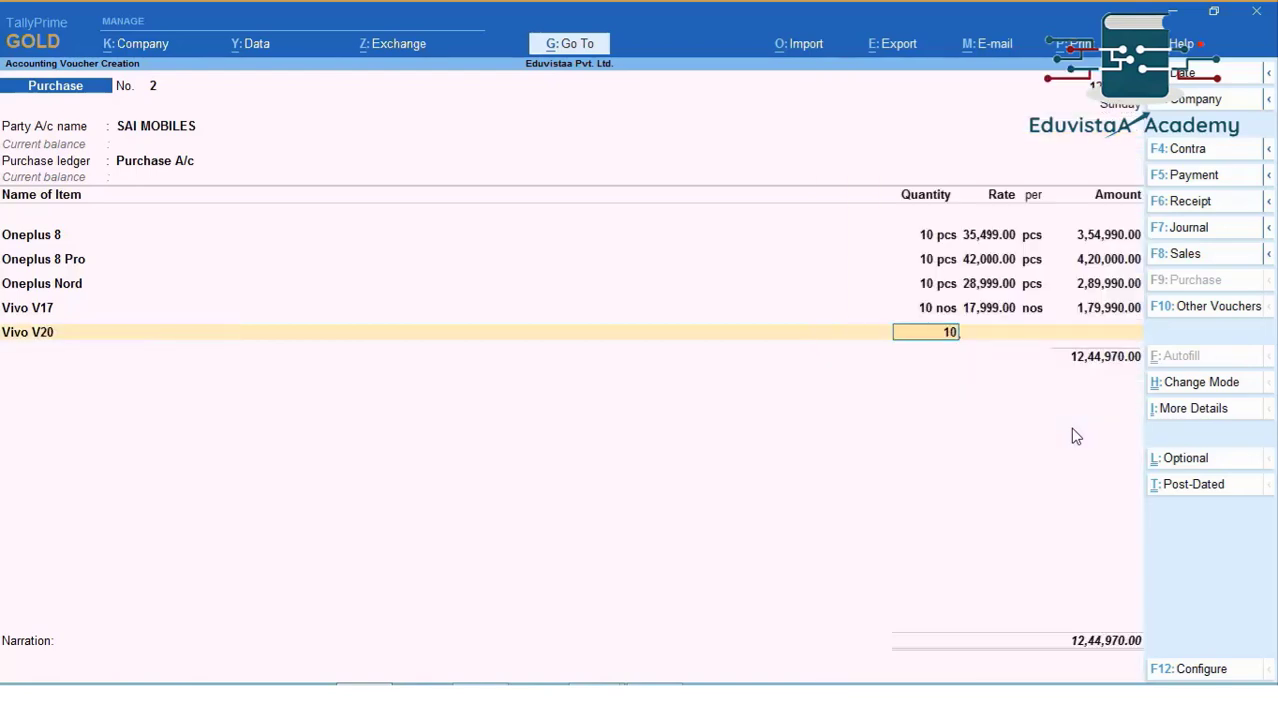
pyautogui.press('Return')
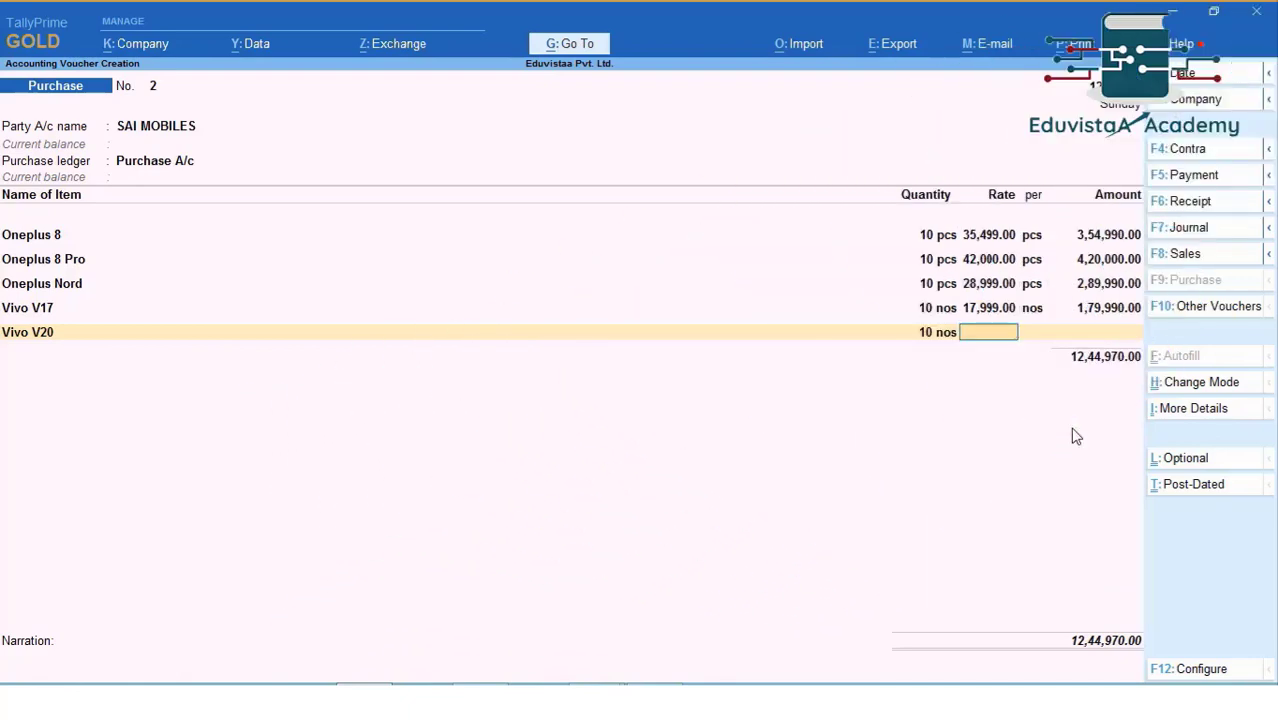
pyautogui.write('22')
pyautogui.write('599')
pyautogui.press('Return')
pyautogui.press('Return')
pyautogui.press('Return')
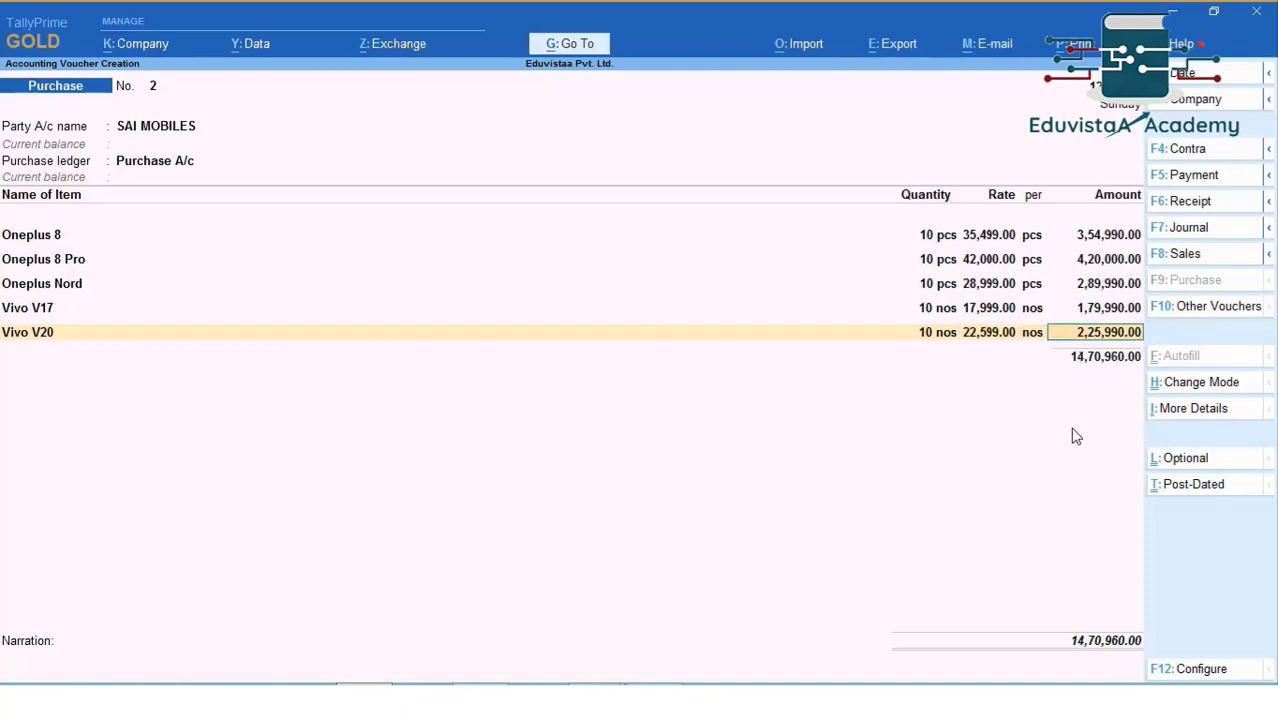
# Step: Add Vivo V20 Pro as the sixth item line with a quantity of 10 nos at a rate of 25,000
pyautogui.write('Pro')
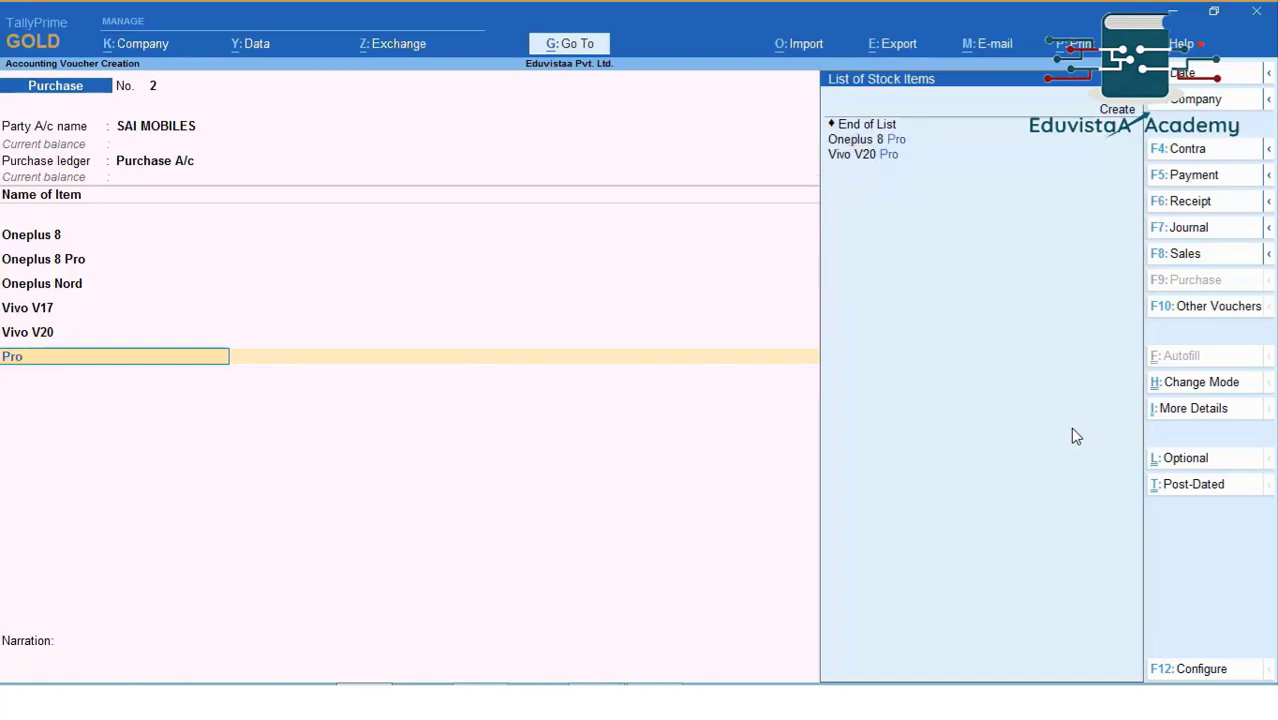
pyautogui.press('Down')
pyautogui.press('Return')
pyautogui.write('10')
pyautogui.press('Return')
pyautogui.write('25000')
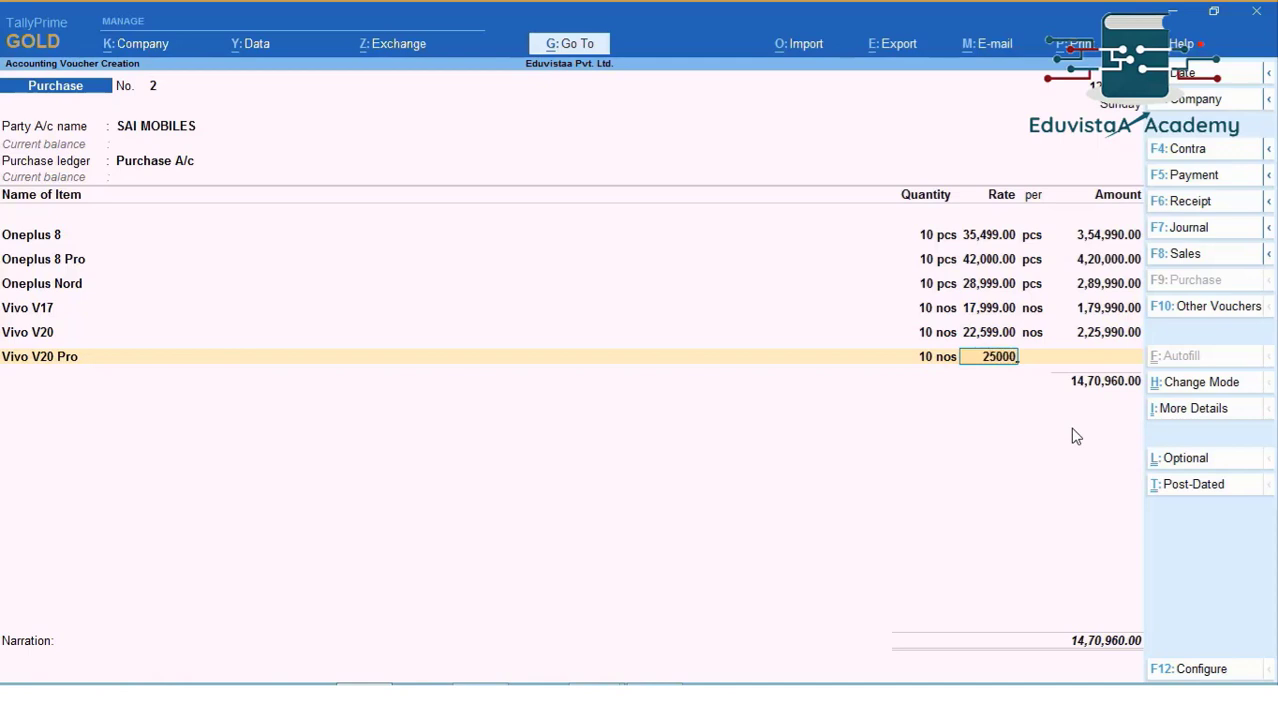
pyautogui.press('Return')
pyautogui.press('Return')
pyautogui.press('Return')
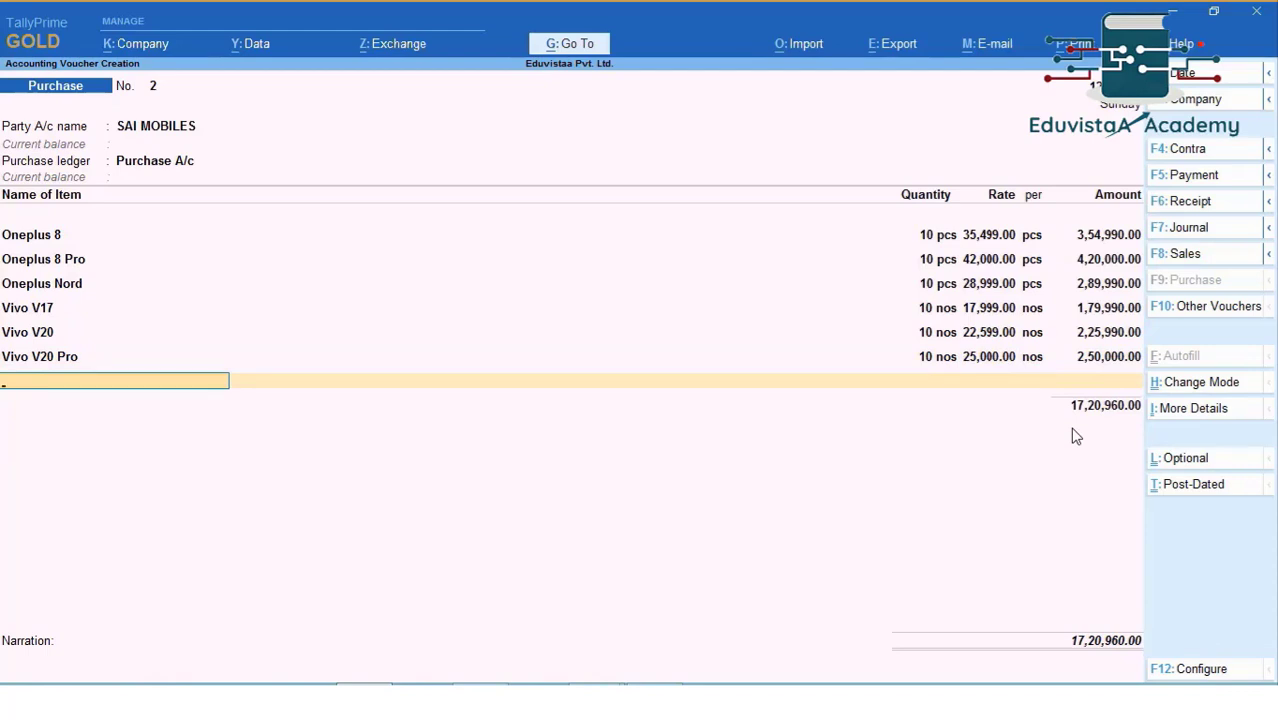
# Step: End the item list and add the CGST and SGST ledgers below the item subtotal with their calculated amounts
pyautogui.press('Return')
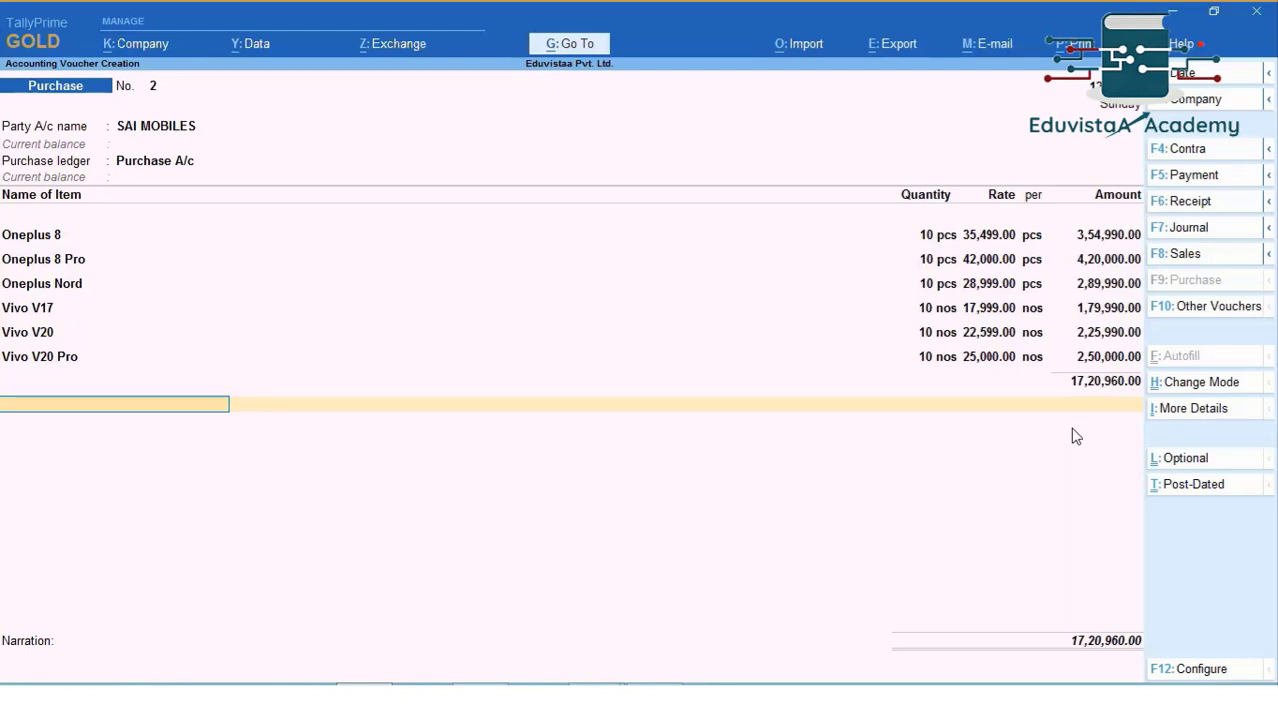
pyautogui.write('C')
pyautogui.press('Return')
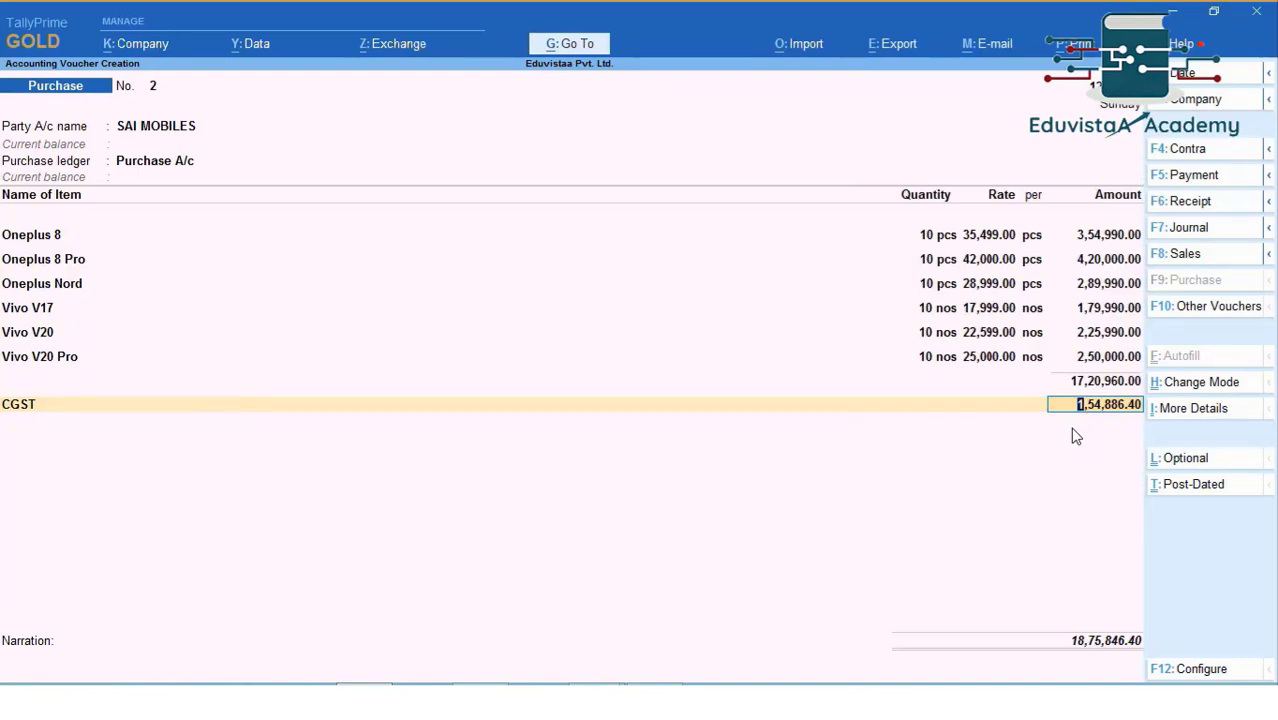
pyautogui.press('Return')
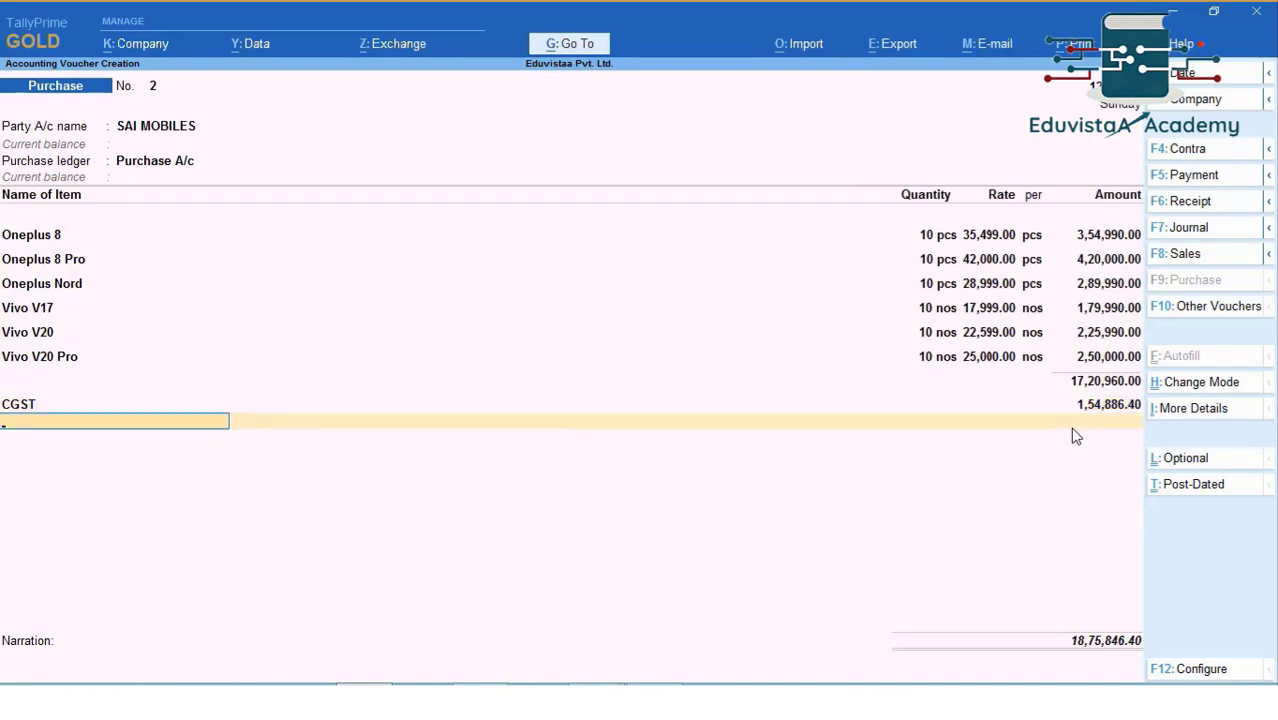
pyautogui.write('S')
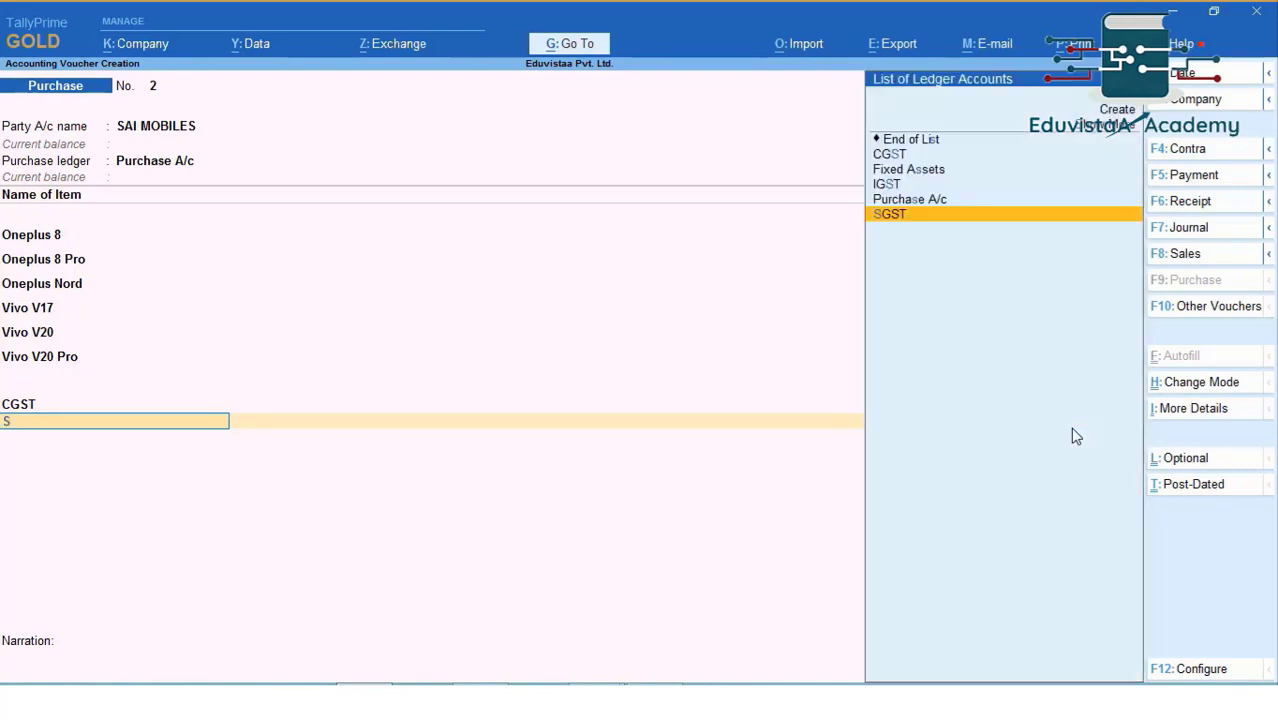
pyautogui.press('Return')
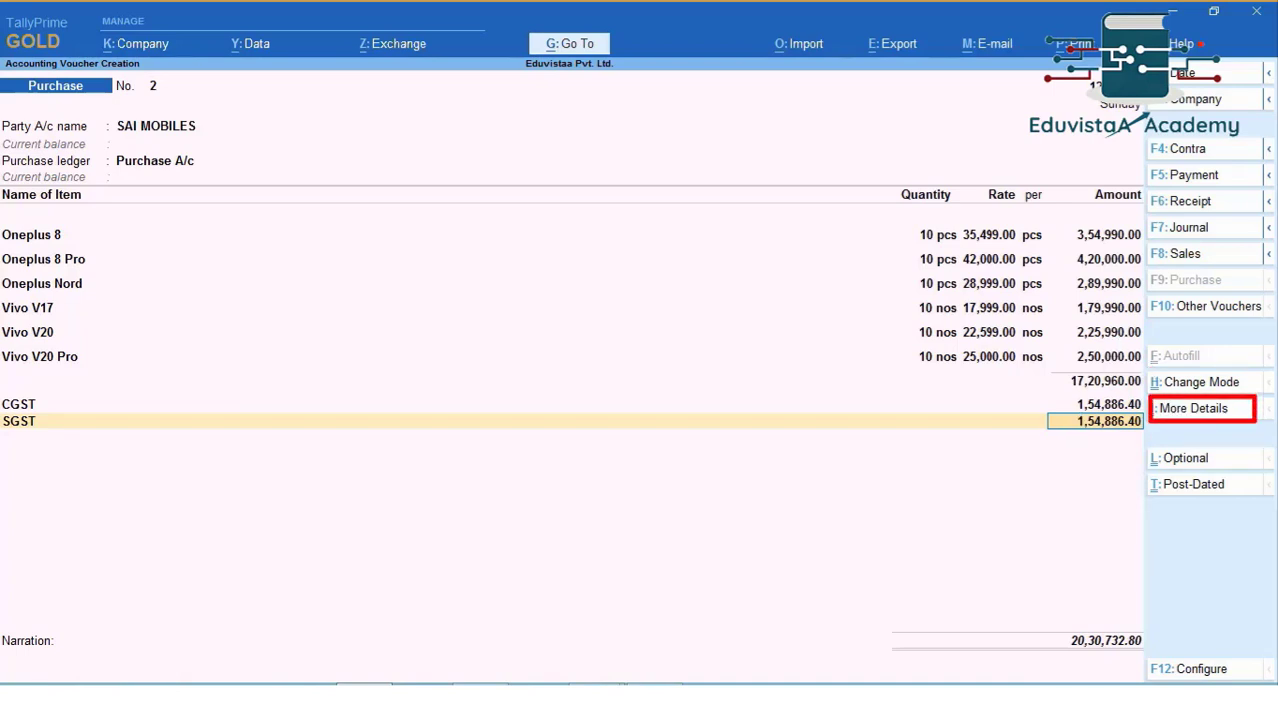
# Step: Review the voucher's GST tax analysis in detailed form, checking the central and state tax of each item, and return to the voucher
pyautogui.hotkey('ctrl', 'i')
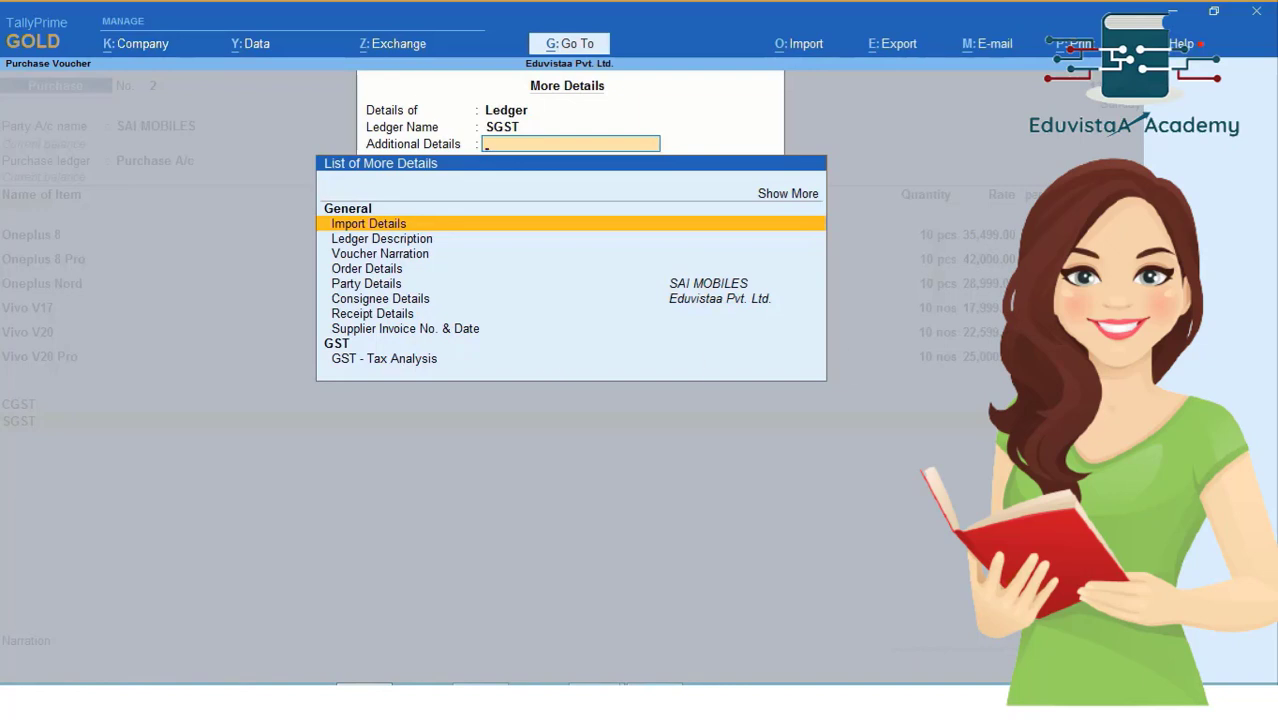
pyautogui.press('Down')
pyautogui.press('Down')
pyautogui.press('Down')
pyautogui.press('Down')
pyautogui.press('Down')
pyautogui.press('Down')
pyautogui.press('Down')
pyautogui.press('Down')
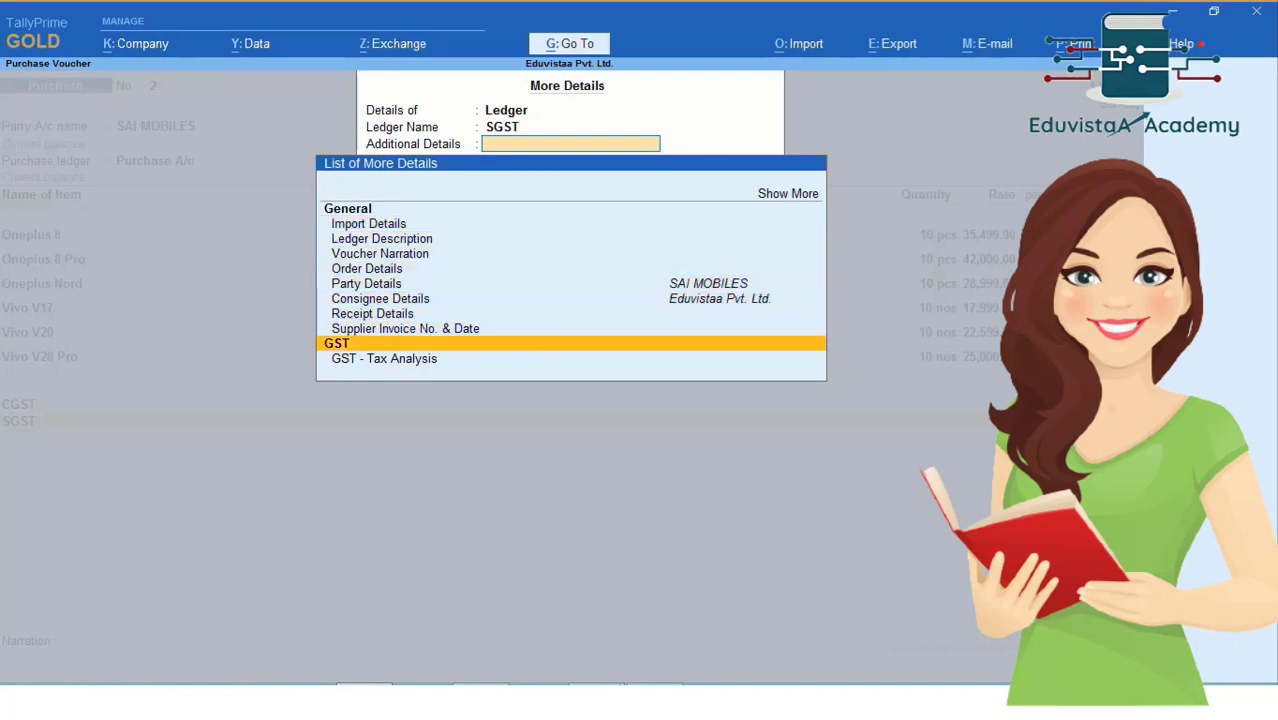
pyautogui.press('Return')
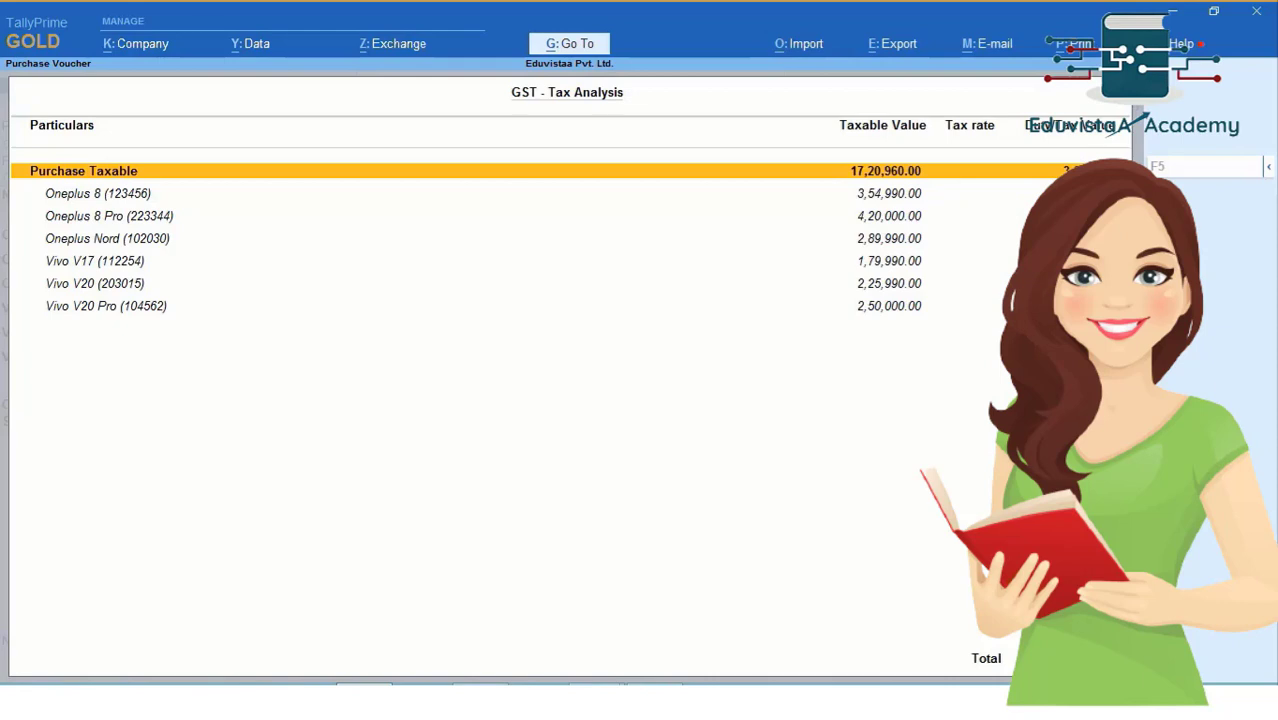
pyautogui.hotkey('alt', 'F5')
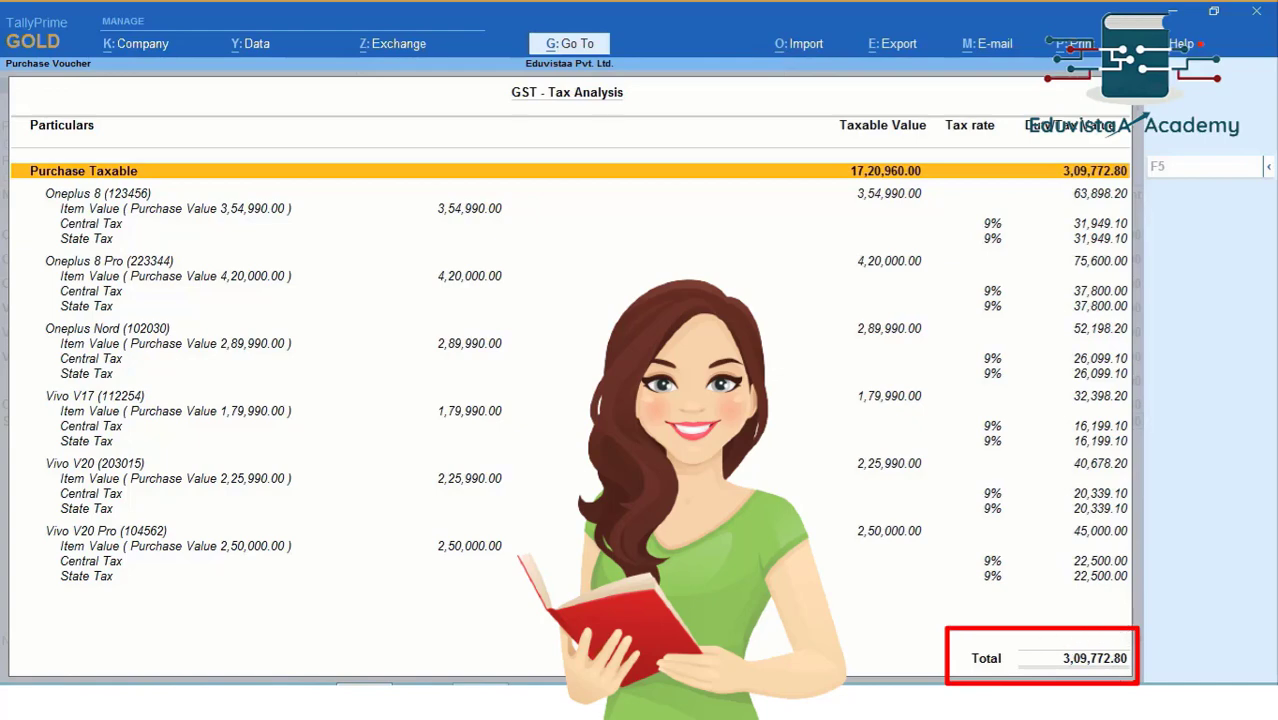
pyautogui.press('Escape')
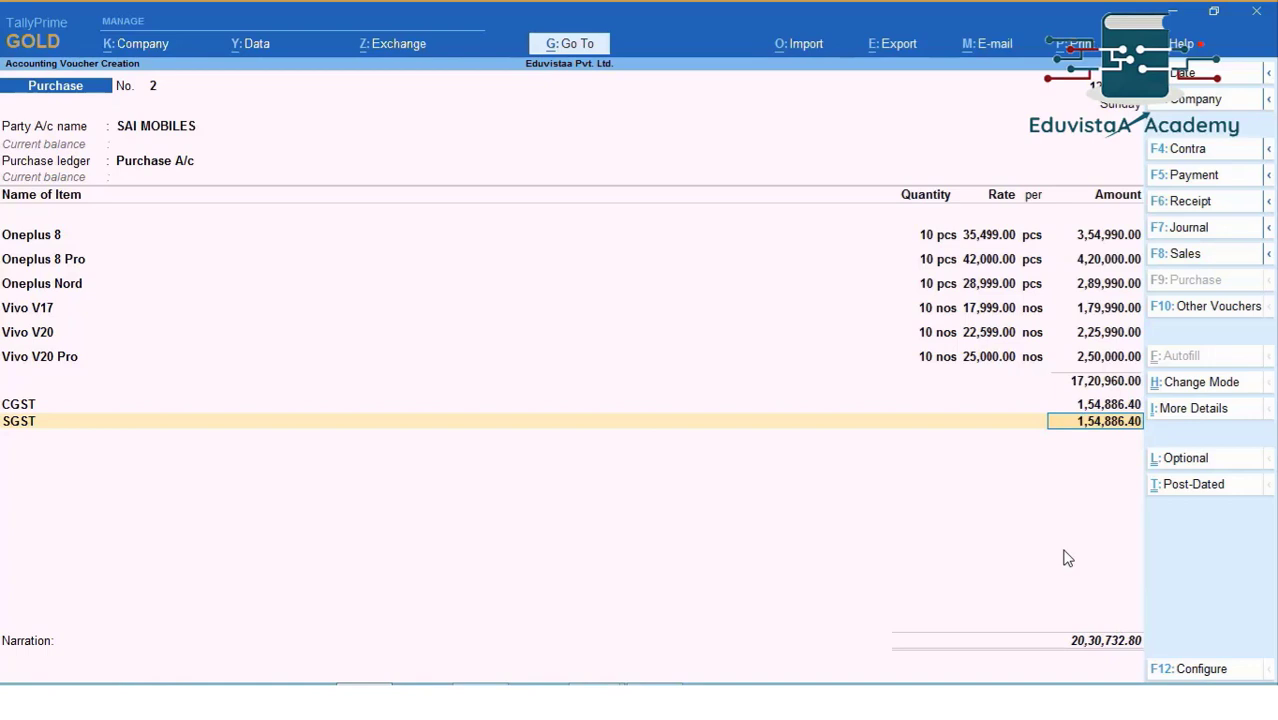
# Step: Accept the SGST line and start creating a ledger named Round Off under Indirect Expenses without affecting inventory values
pyautogui.press('Return')
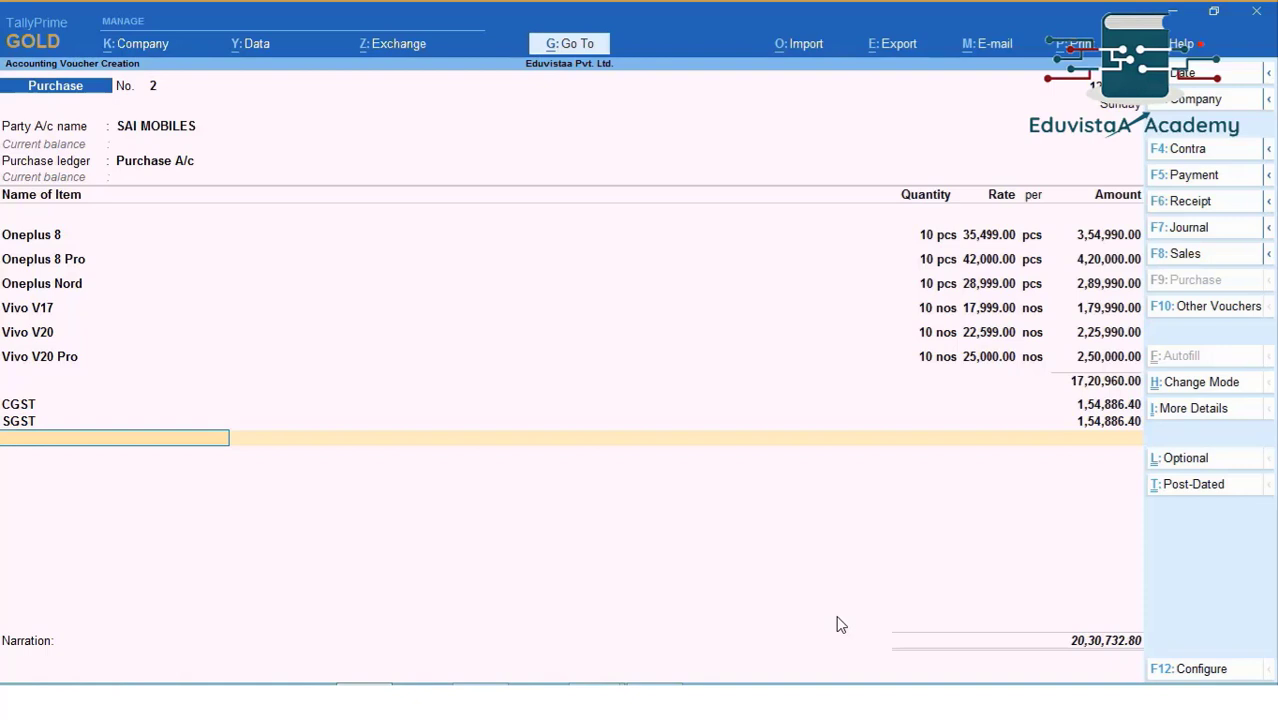
pyautogui.hotkey('alt', 'c')
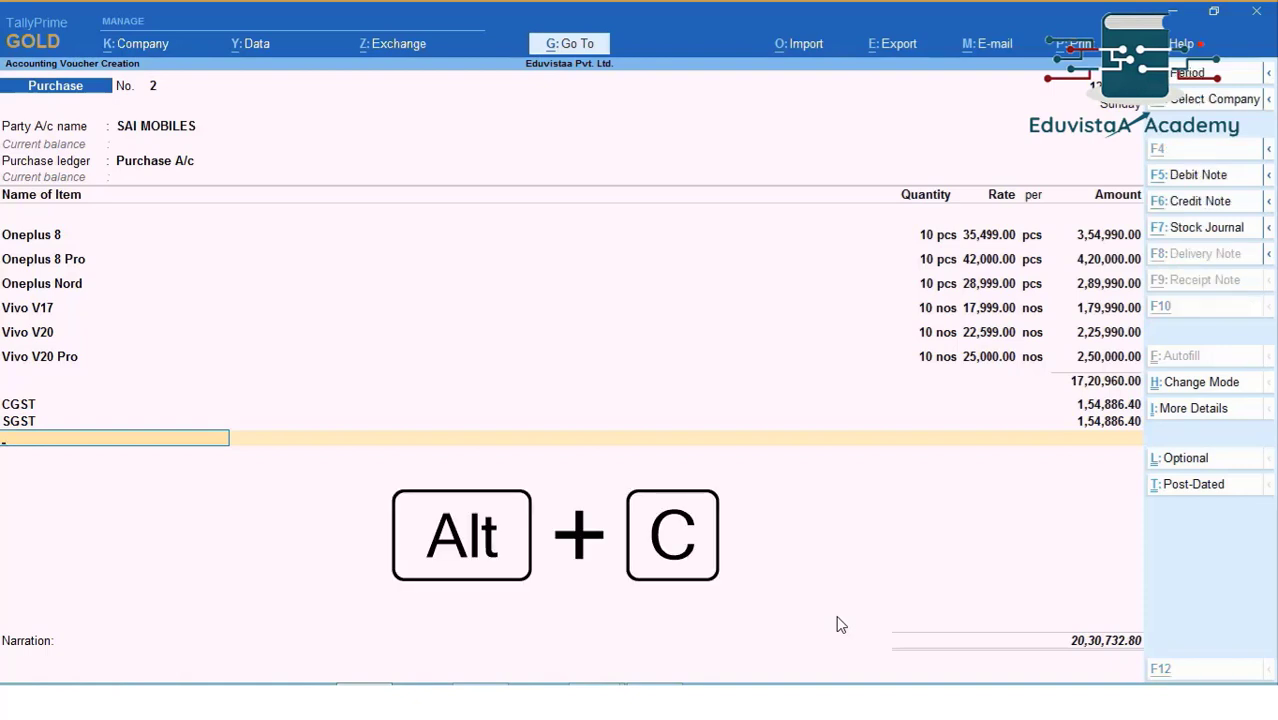
pyautogui.write('Ro')
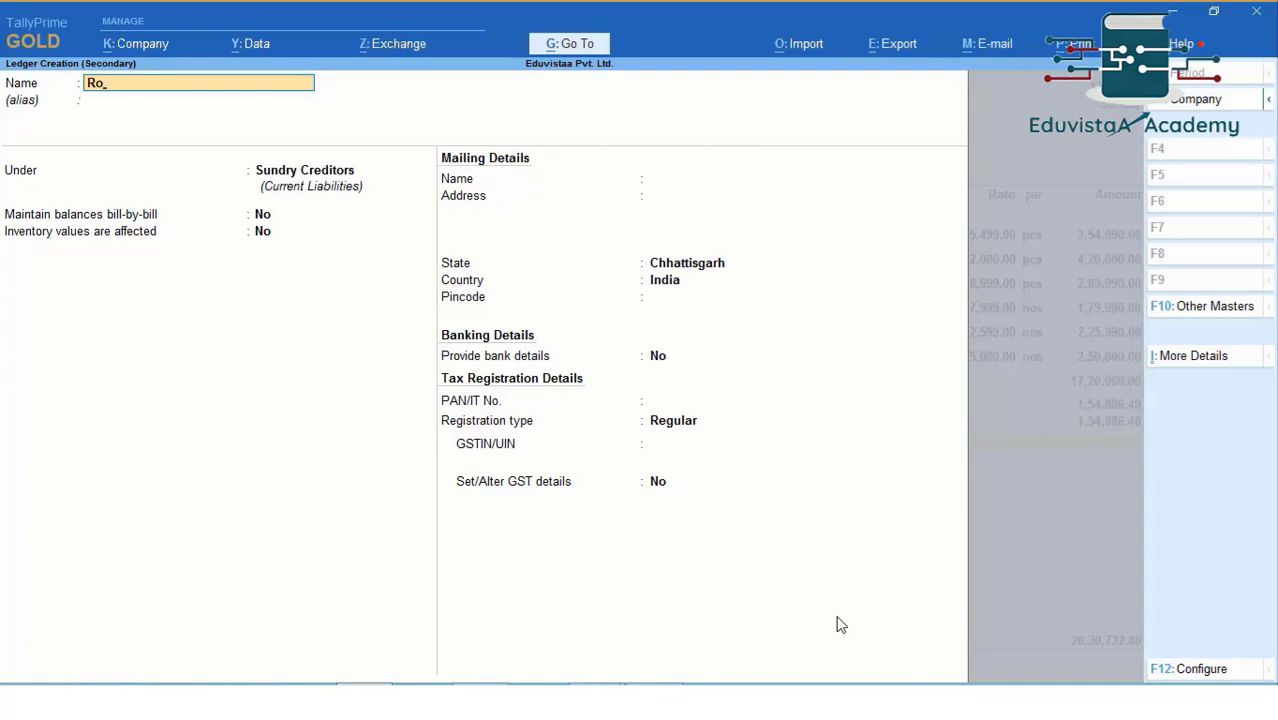
pyautogui.write('und Off')
pyautogui.press('Return')
pyautogui.write('In')
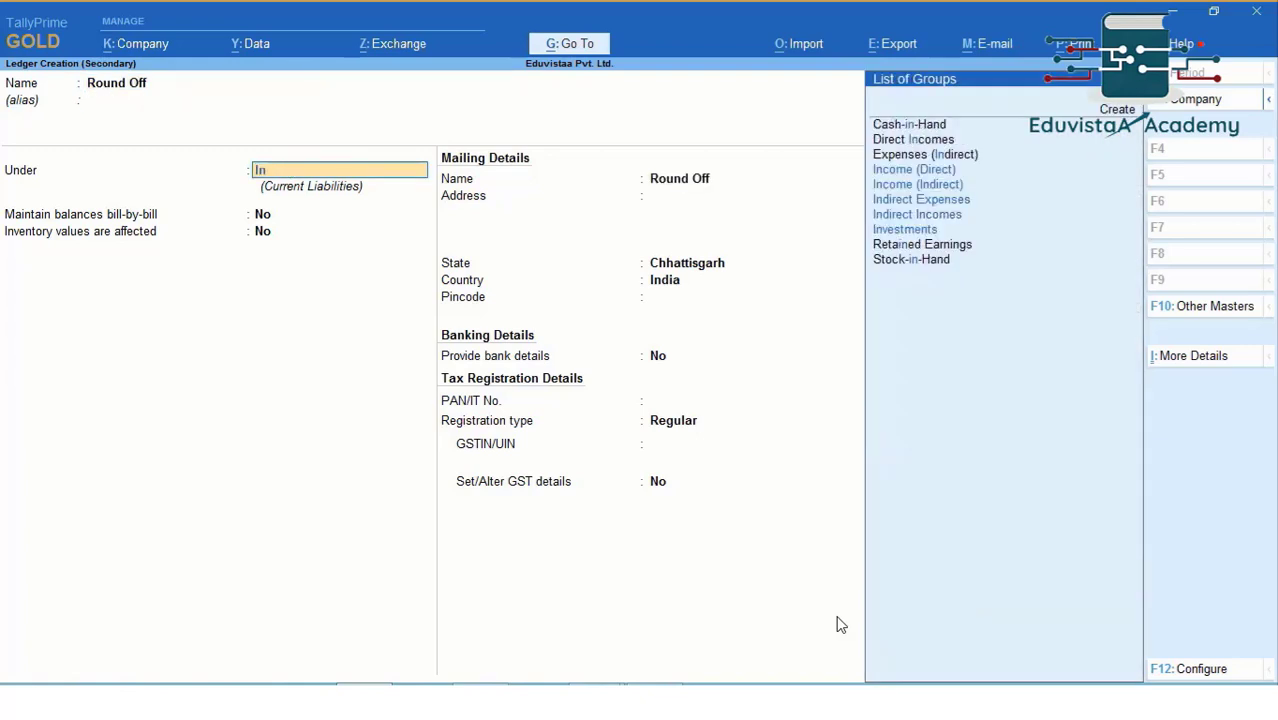
pyautogui.press('Down')
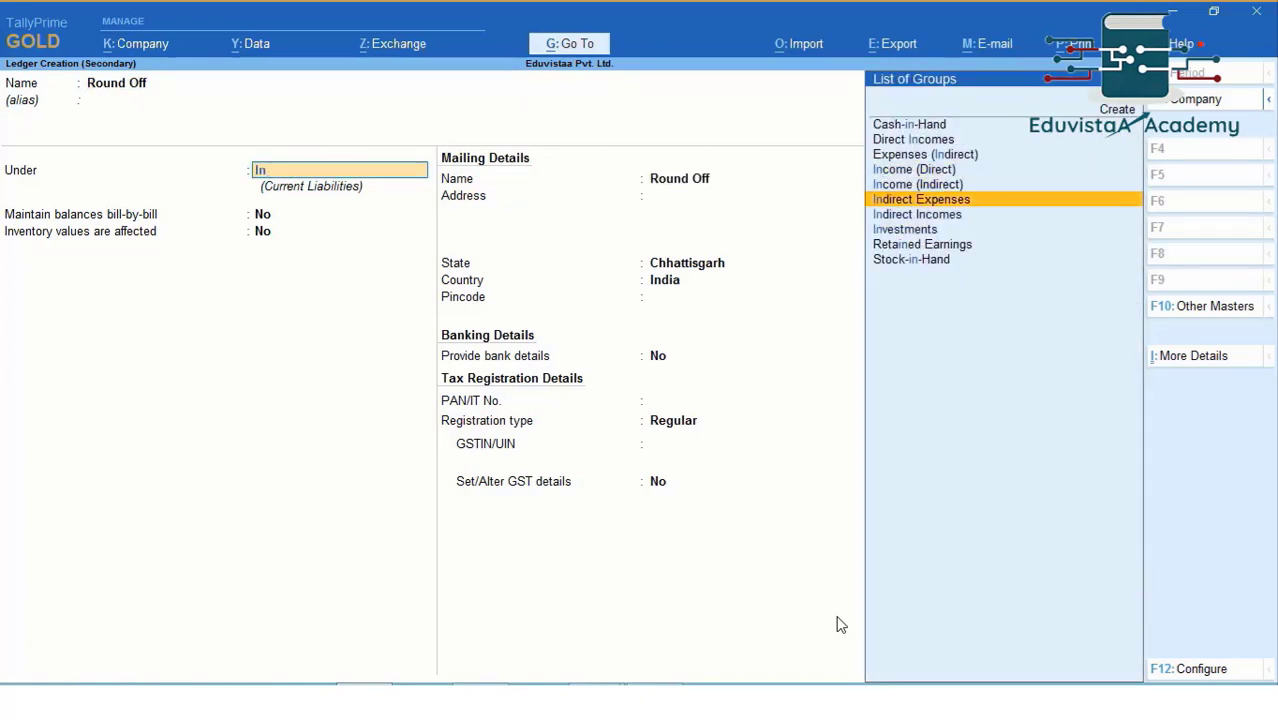
pyautogui.press('Return')
pyautogui.press('Return')
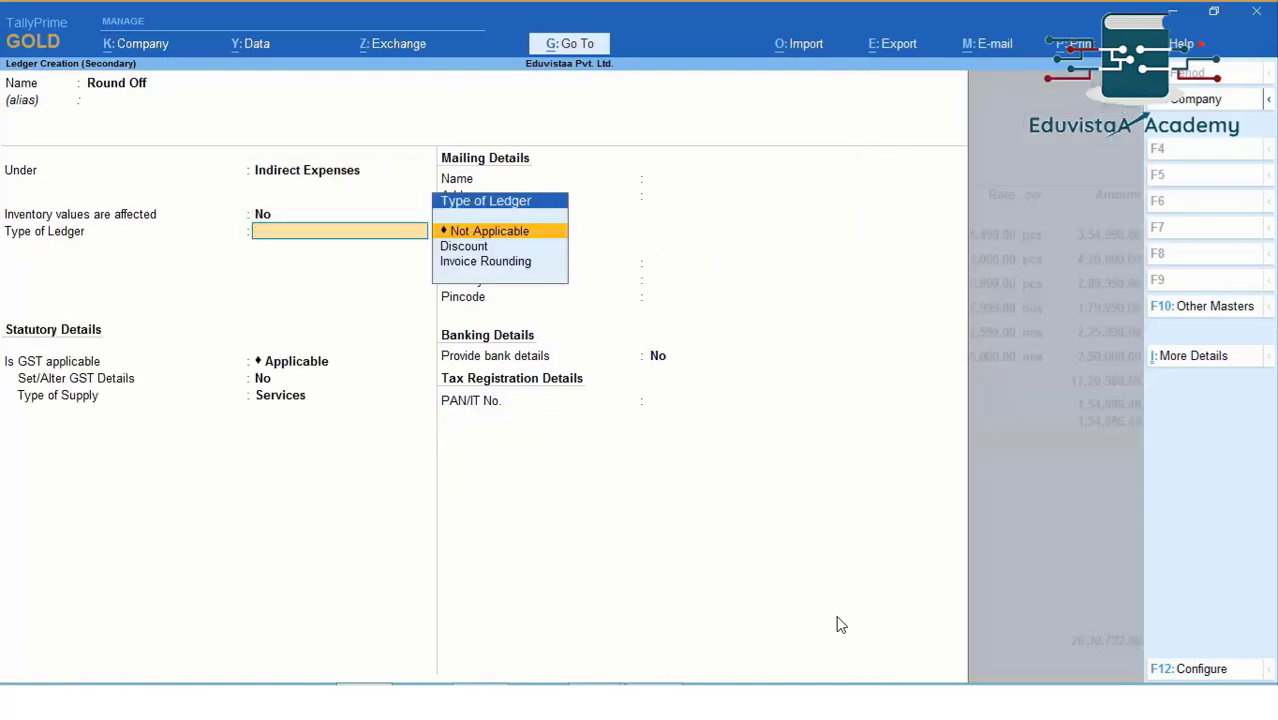
# Step: Set the Round Off ledger's type to Invoice Rounding with Normal Rounding and a limit of 1, and save it
pyautogui.press('Down')
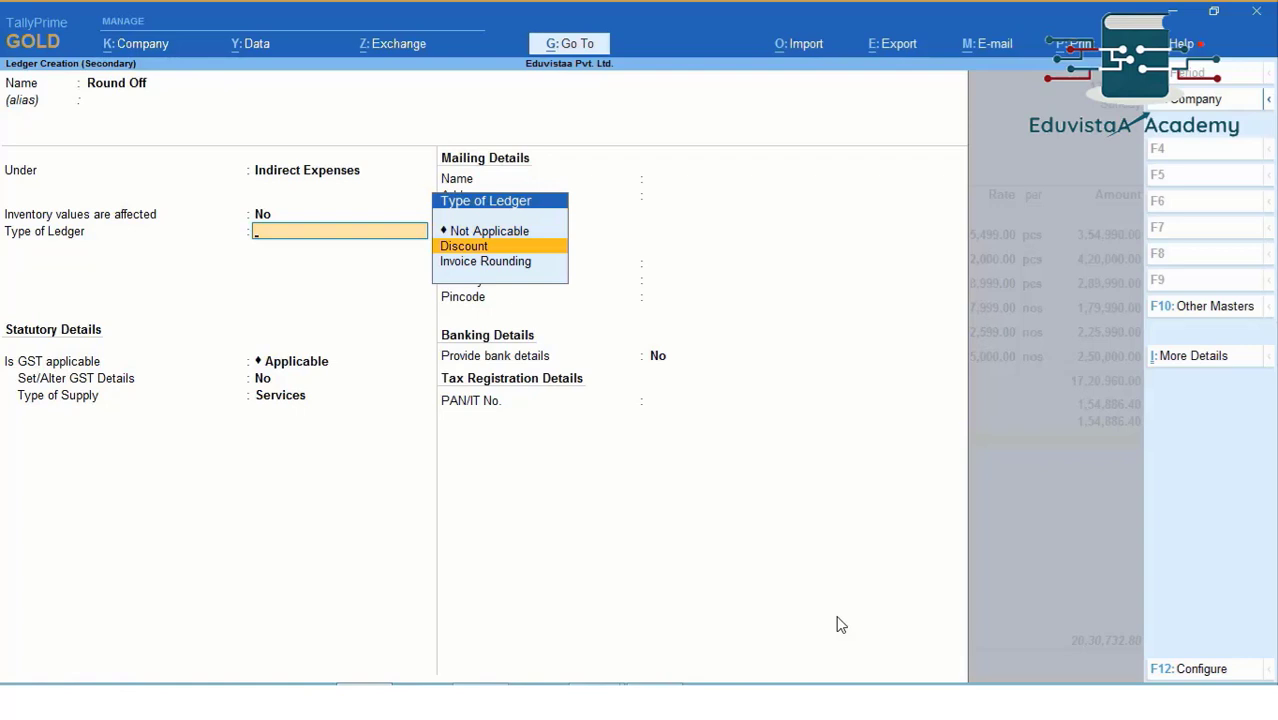
pyautogui.press('Down')
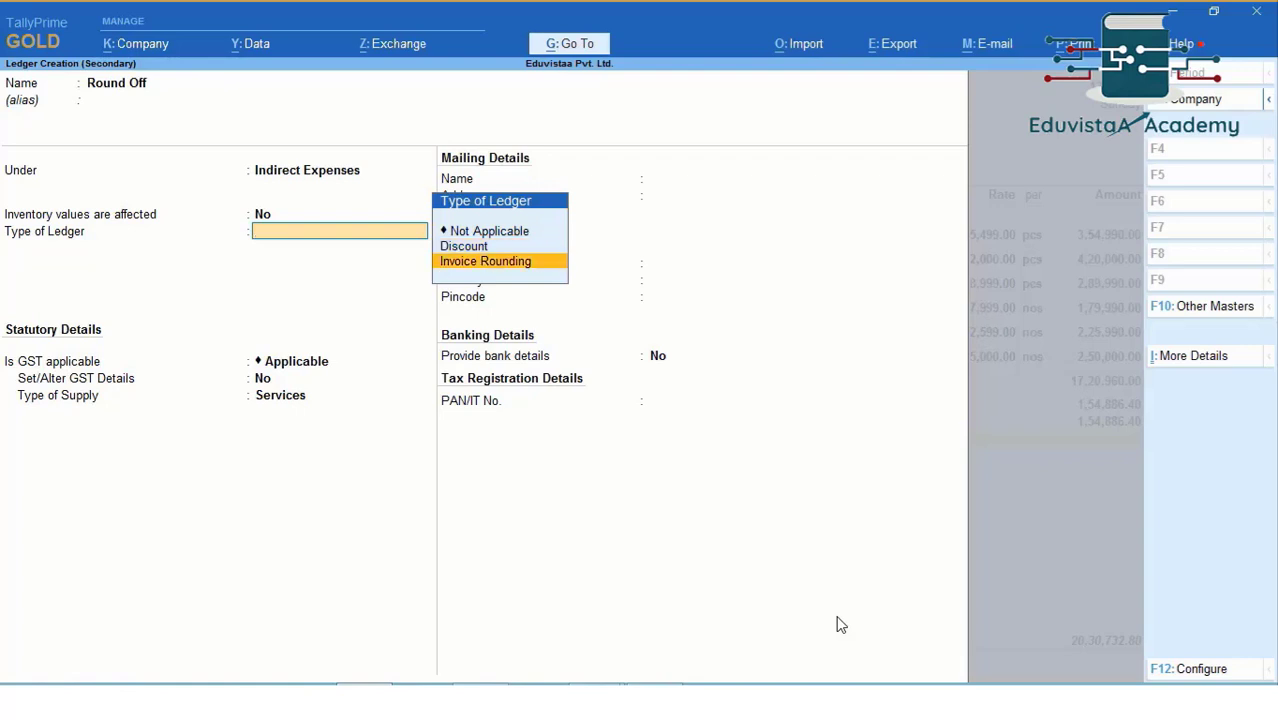
pyautogui.press('Return')
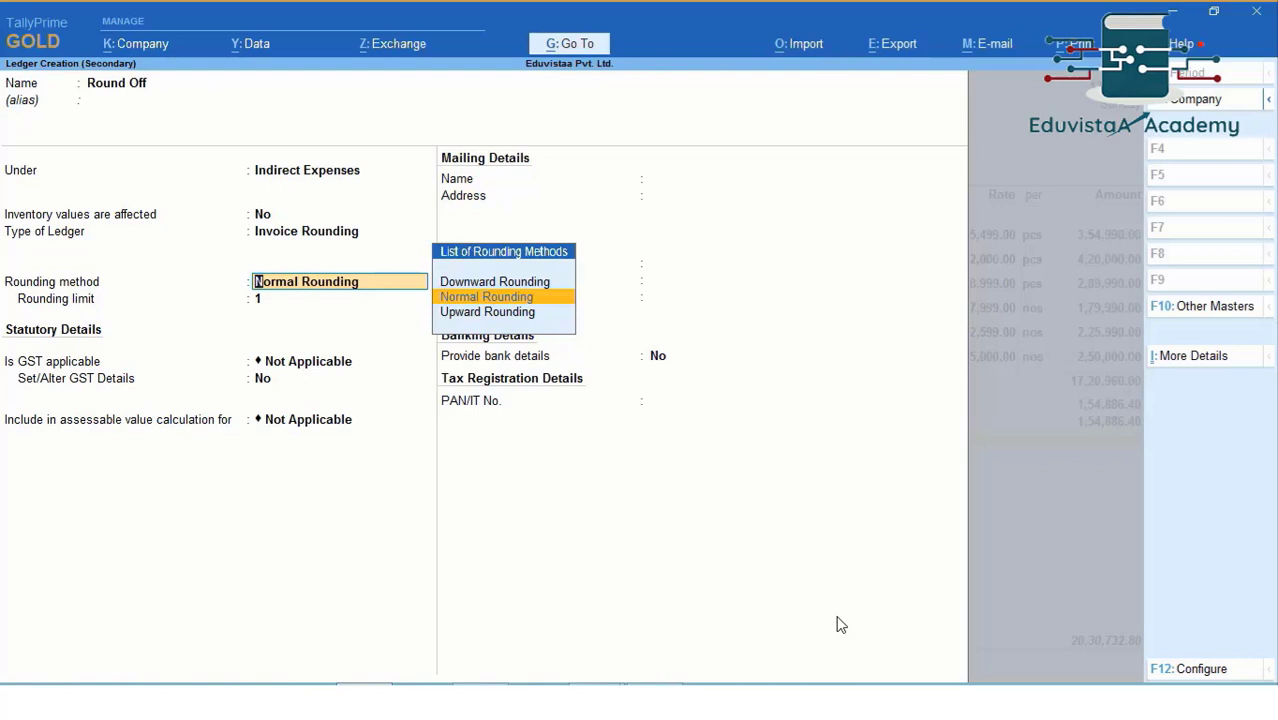
pyautogui.press('Return')
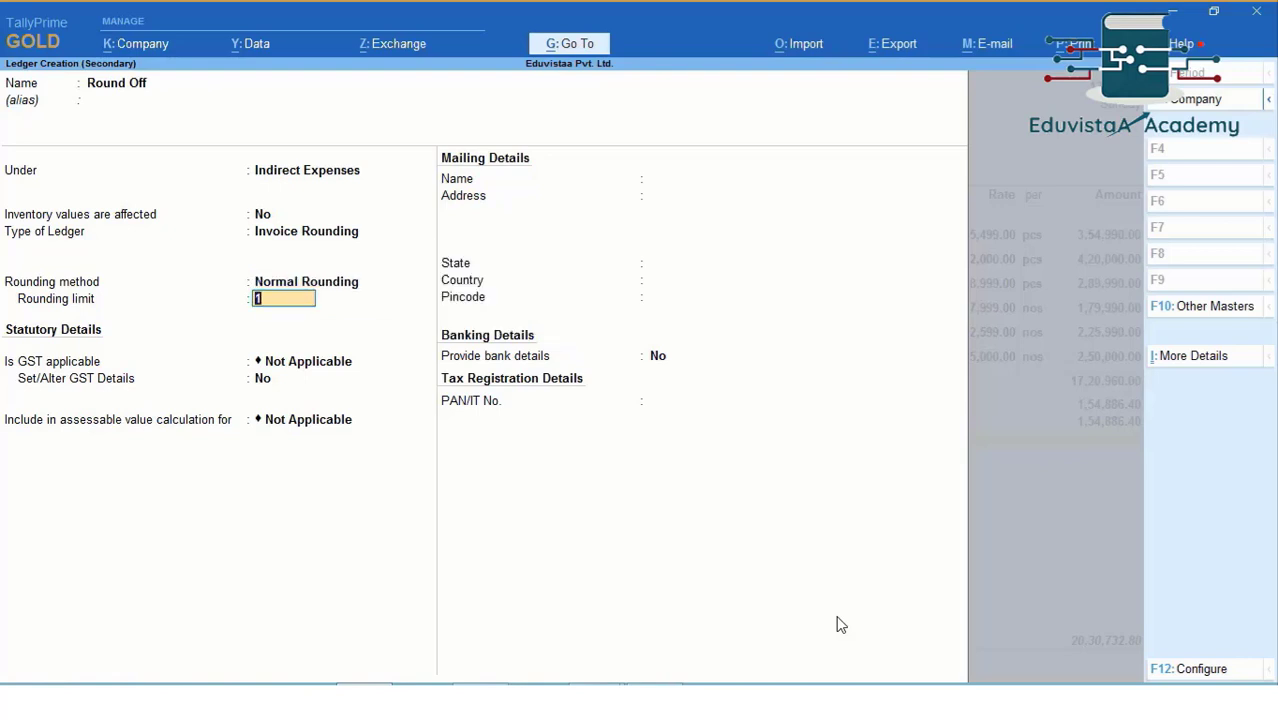
pyautogui.press('Return')
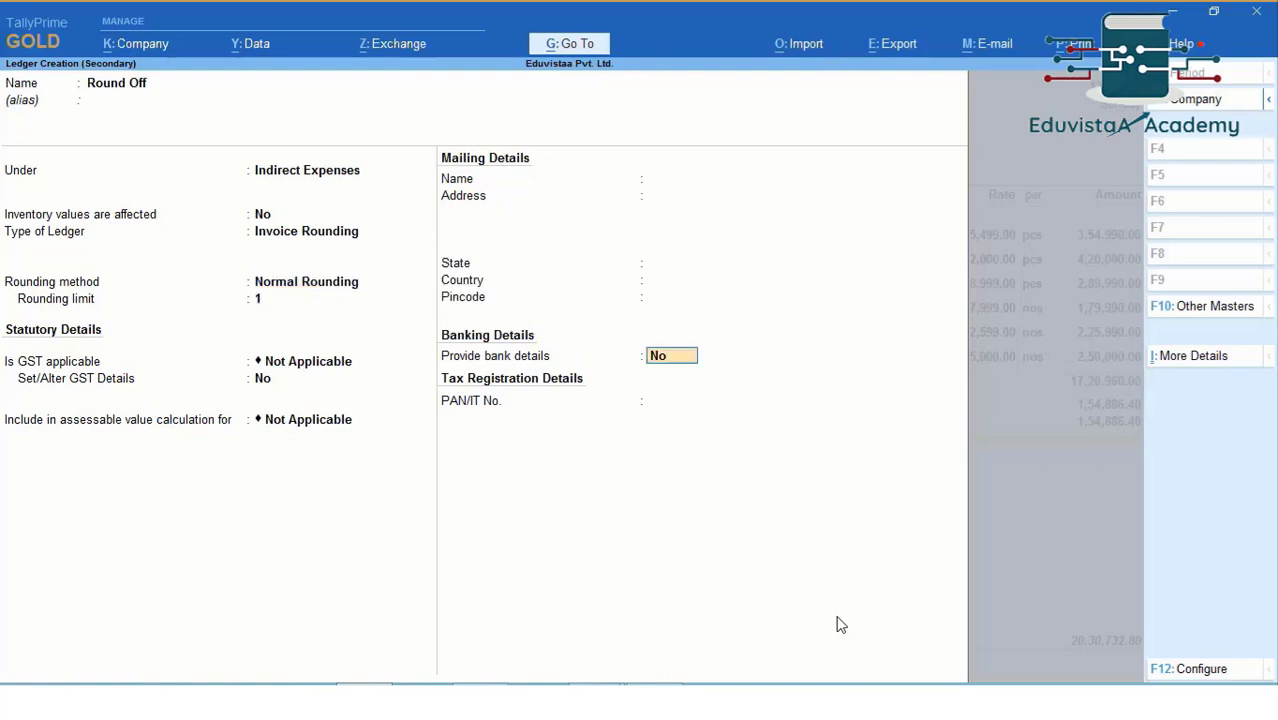
pyautogui.press('Return')
pyautogui.press('Return')
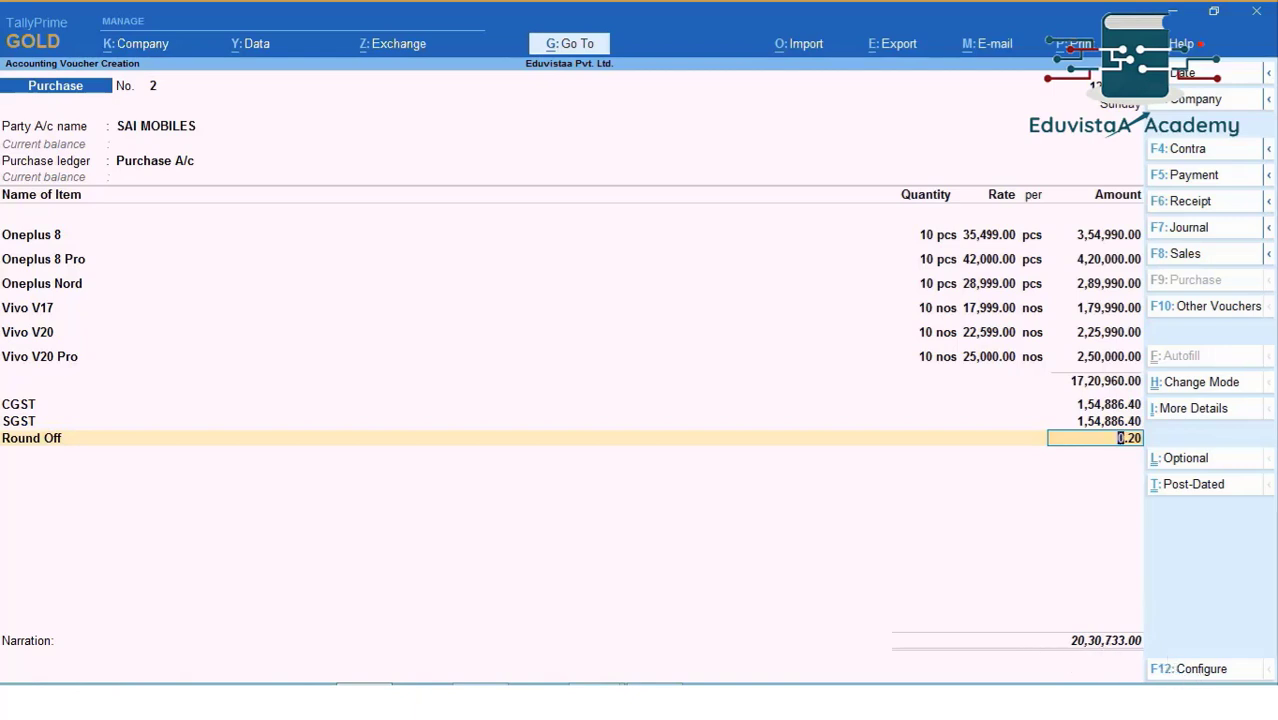
# Step: Accept the Round Off line, leave the narration empty and save the purchase voucher
pyautogui.press('Return')
pyautogui.press('Return')
pyautogui.press('Return')
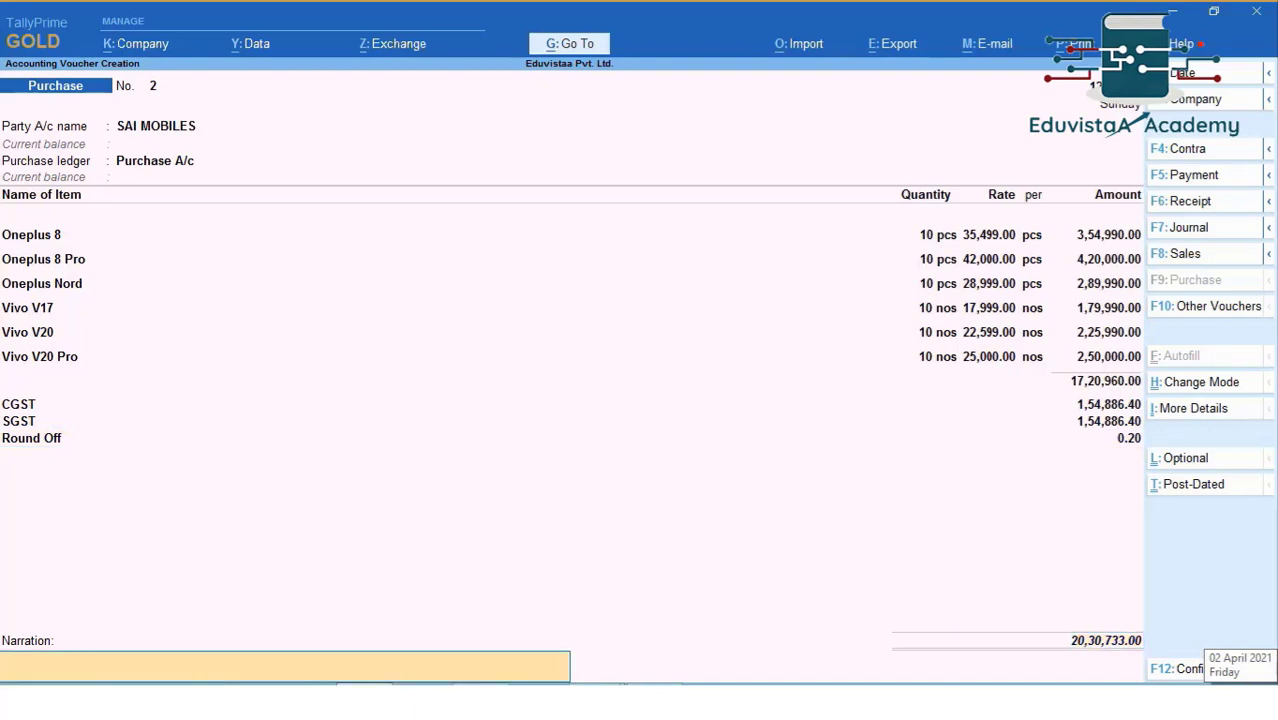
pyautogui.press('Return')
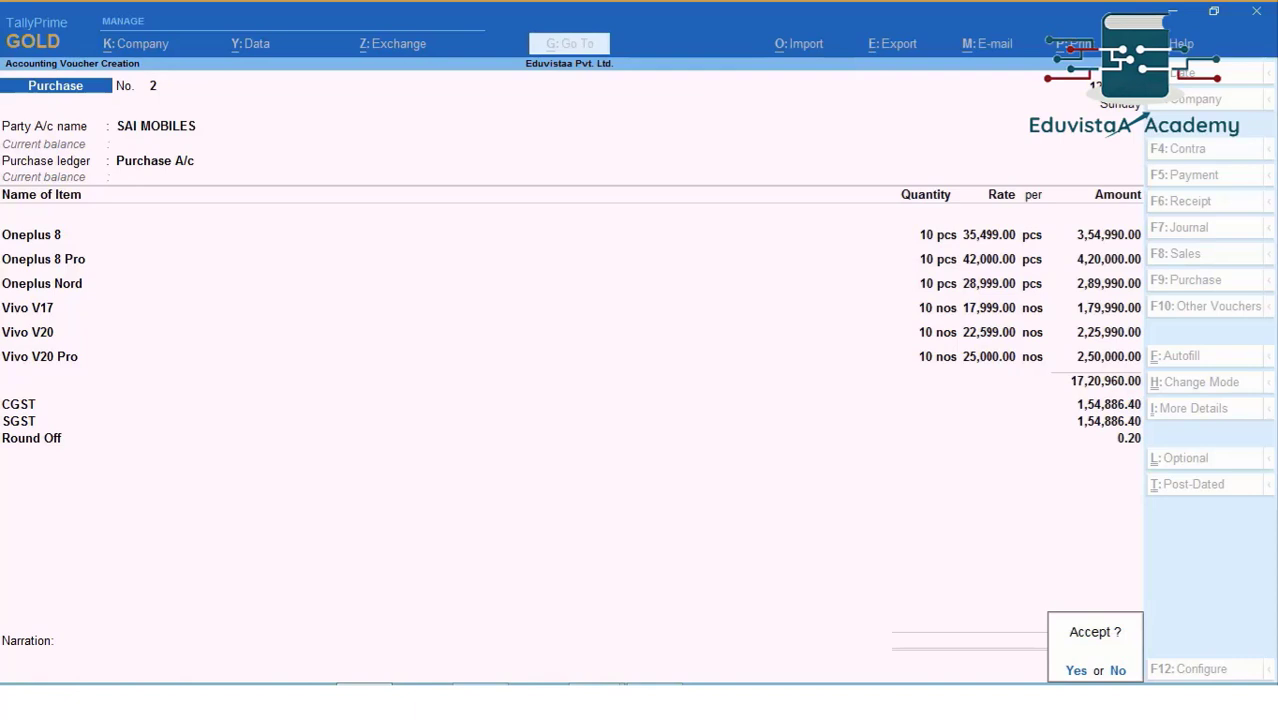
pyautogui.press('y')
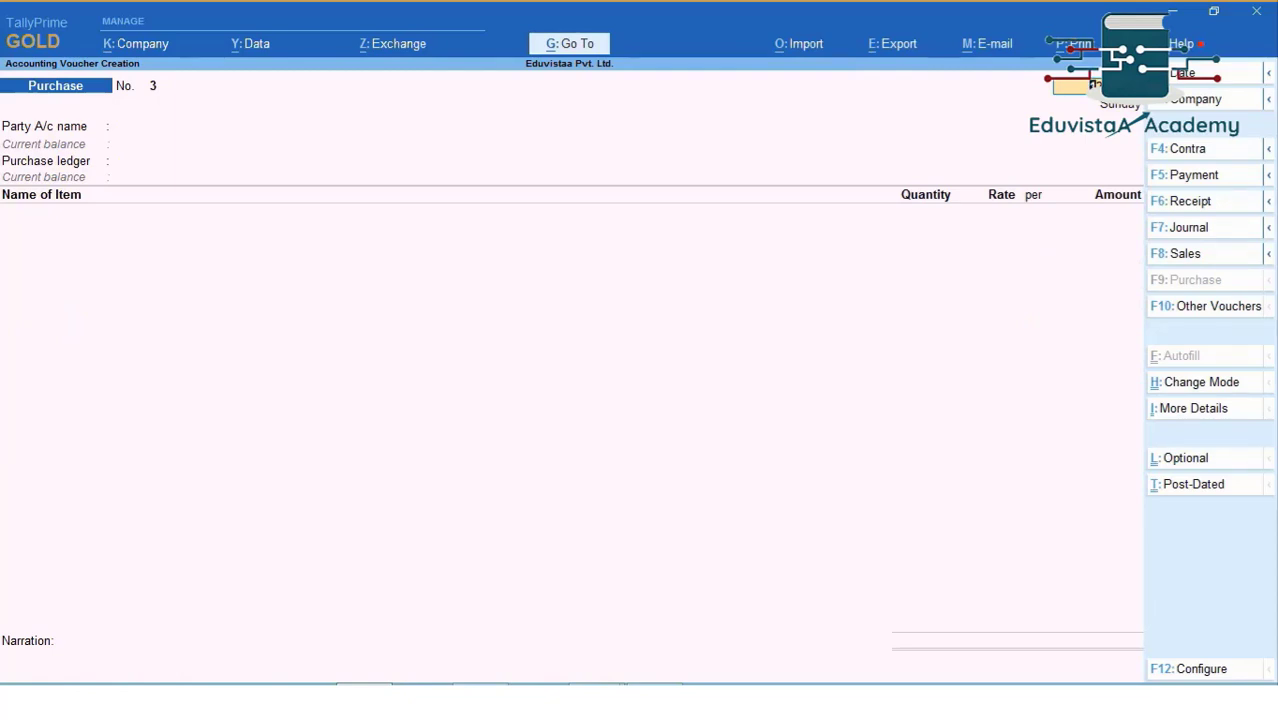
# Step: Reopen the saved purchase voucher No. 2 and display its print preview
pyautogui.press('pageup')
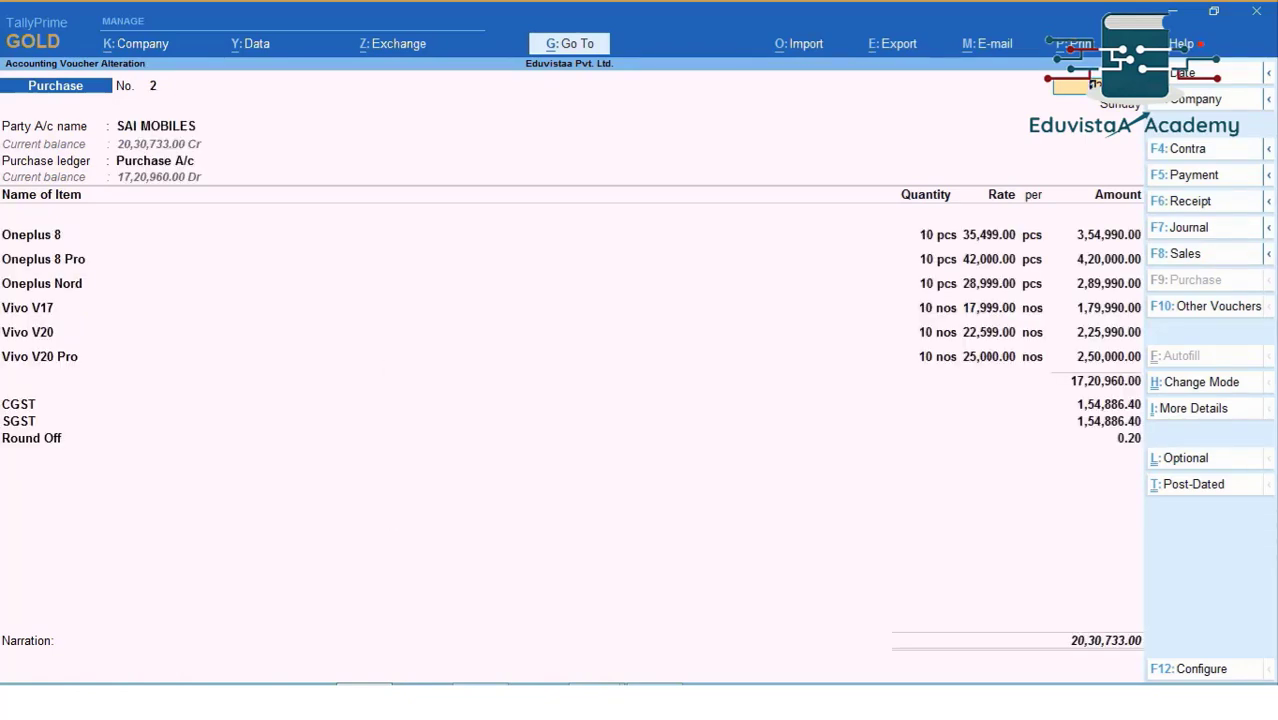
pyautogui.hotkey('ctrl', 'p')
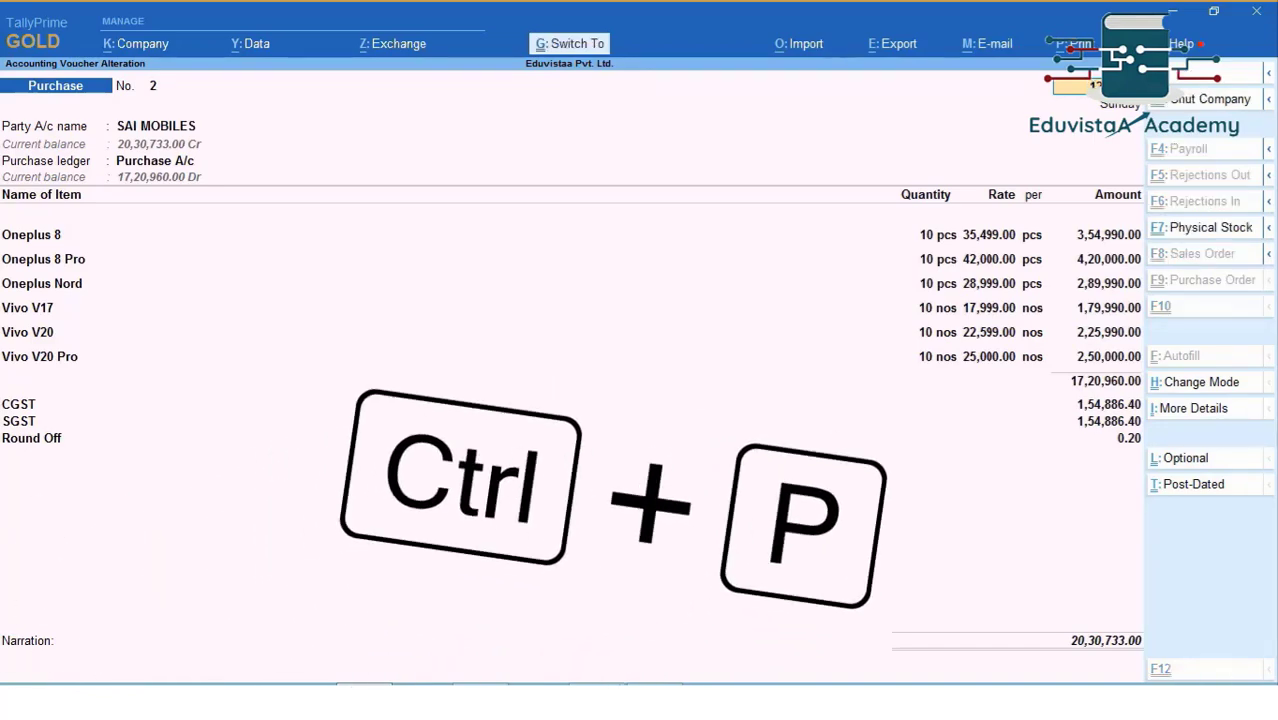
pyautogui.press('Left')
pyautogui.press('Return')
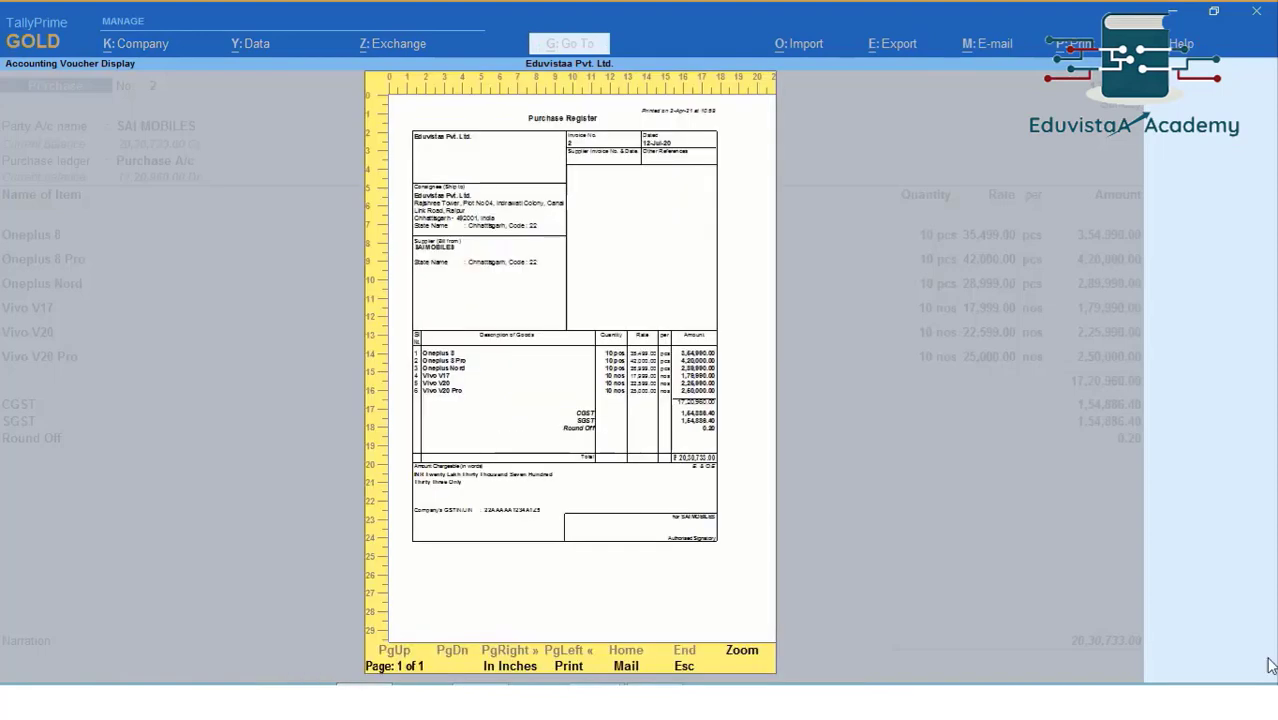
# Step: Examine the enlarged invoice preview, including the supplier details, item lines, CGST, SGST, Round Off and total
pyautogui.click(744, 656)
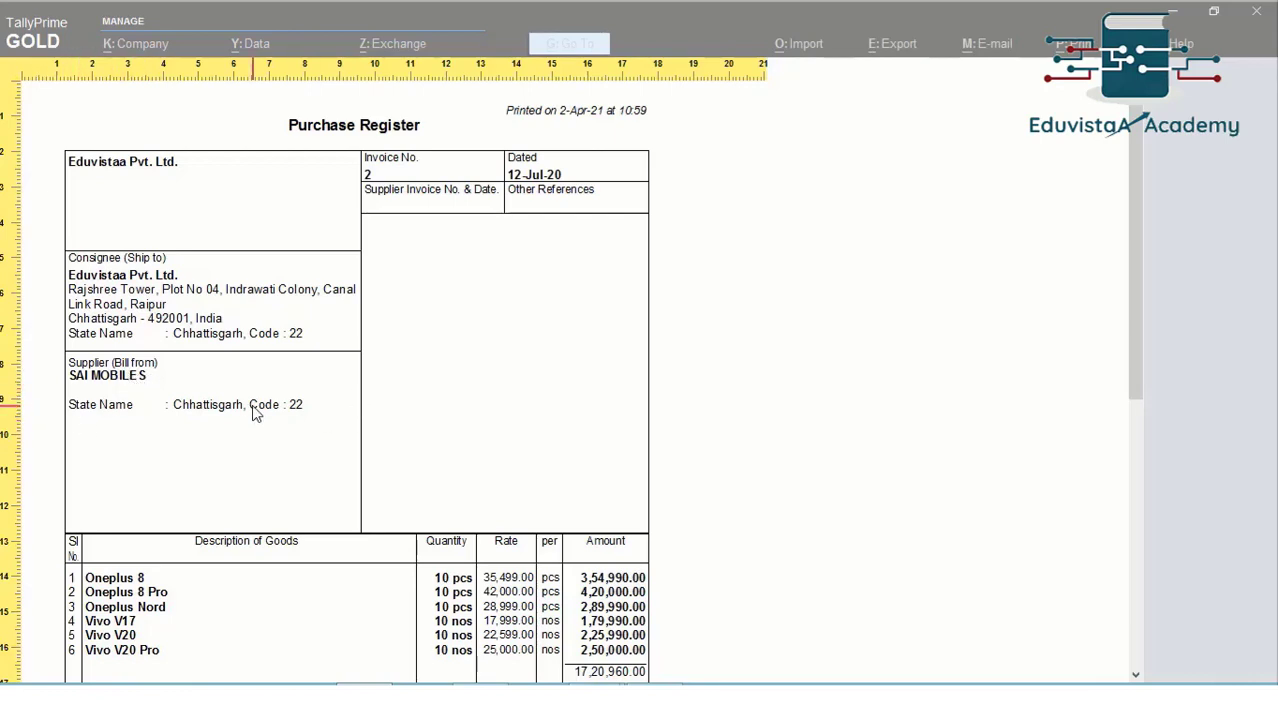
pyautogui.scroll(-2, 443, 505)
pyautogui.scroll(-2, 443, 505)
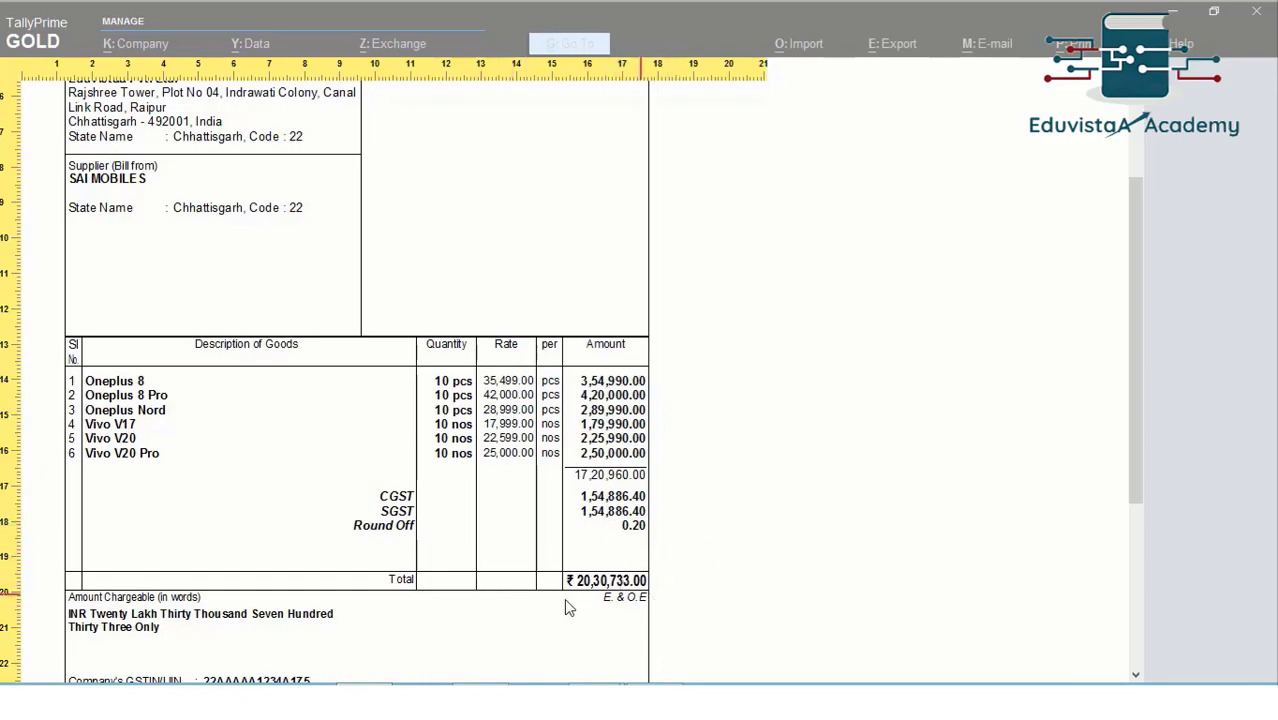
pyautogui.scroll(-4, 620, 610)
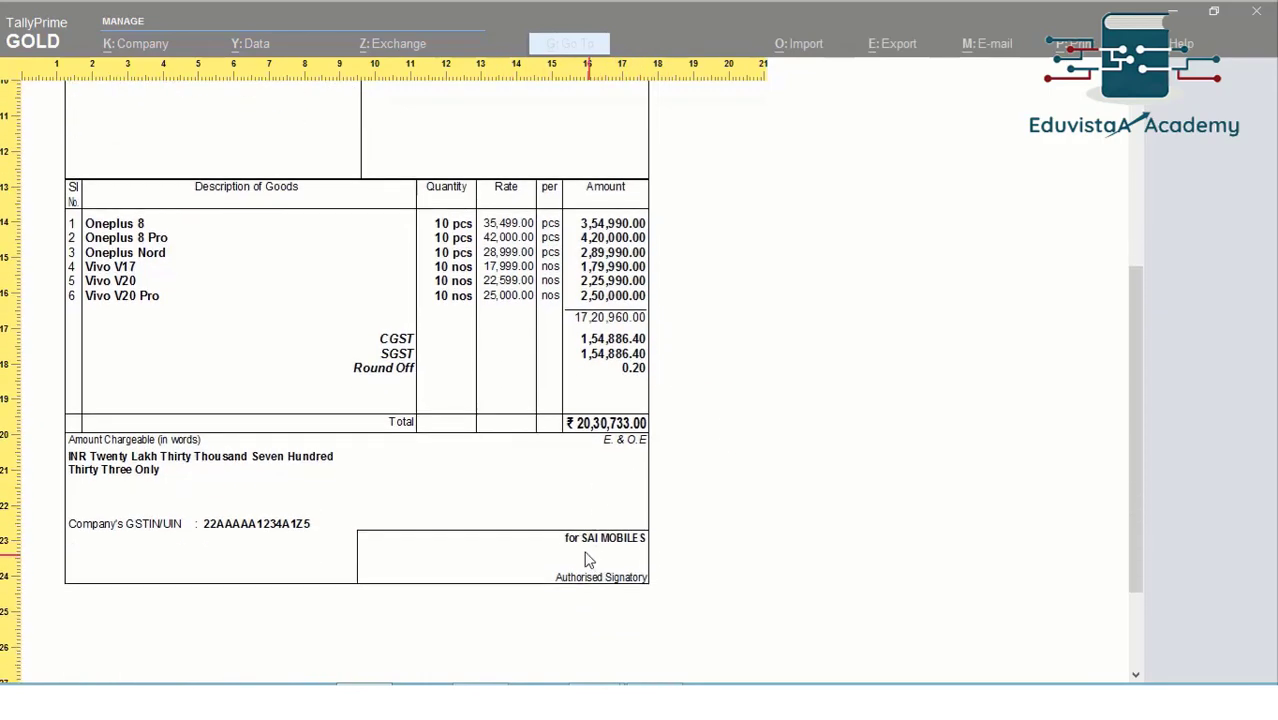
pyautogui.scroll(8, 490, 480)
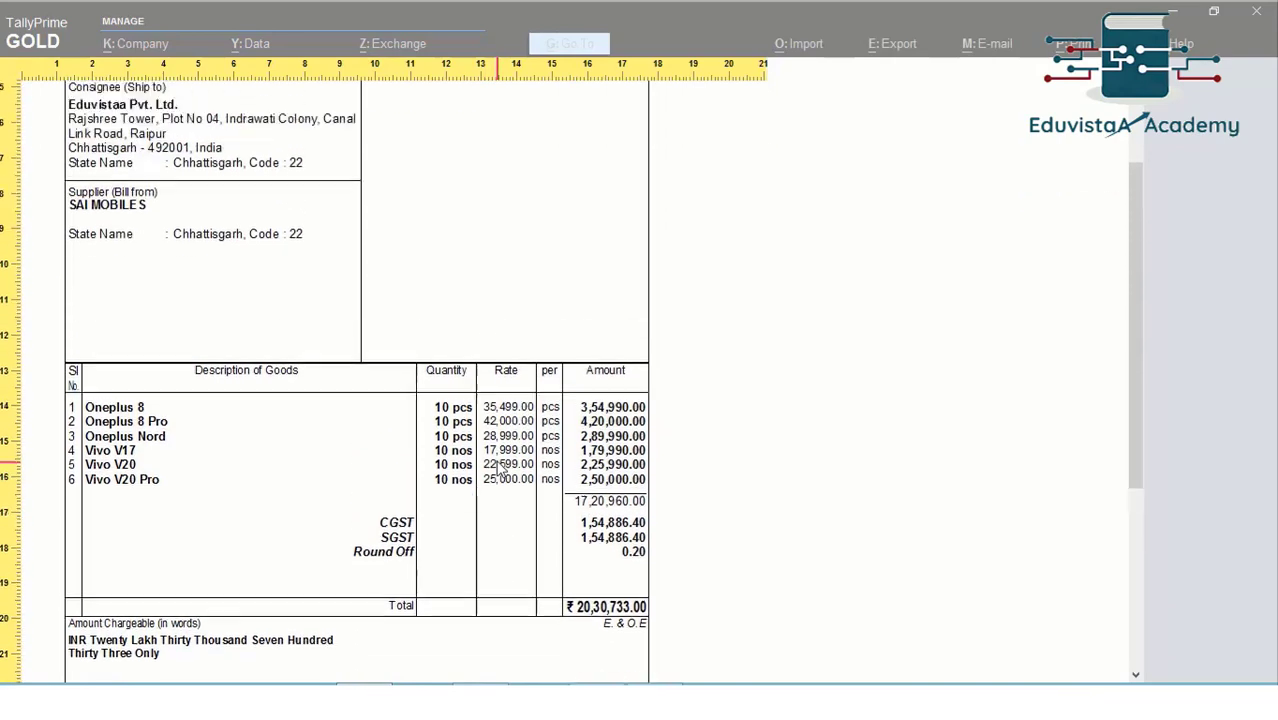
# Step: Close the print preview and print settings of purchase voucher No. 2, and accept the voucher
pyautogui.press('Escape')
pyautogui.press('Escape')
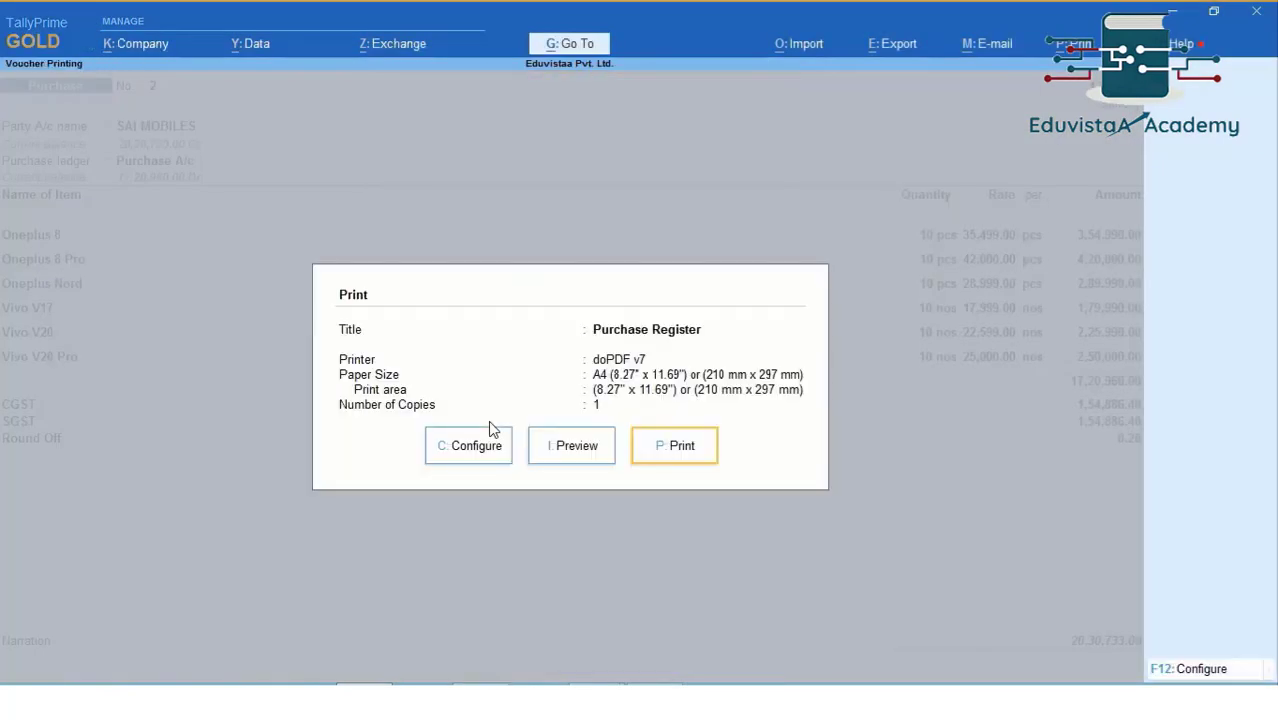
pyautogui.press('Escape')
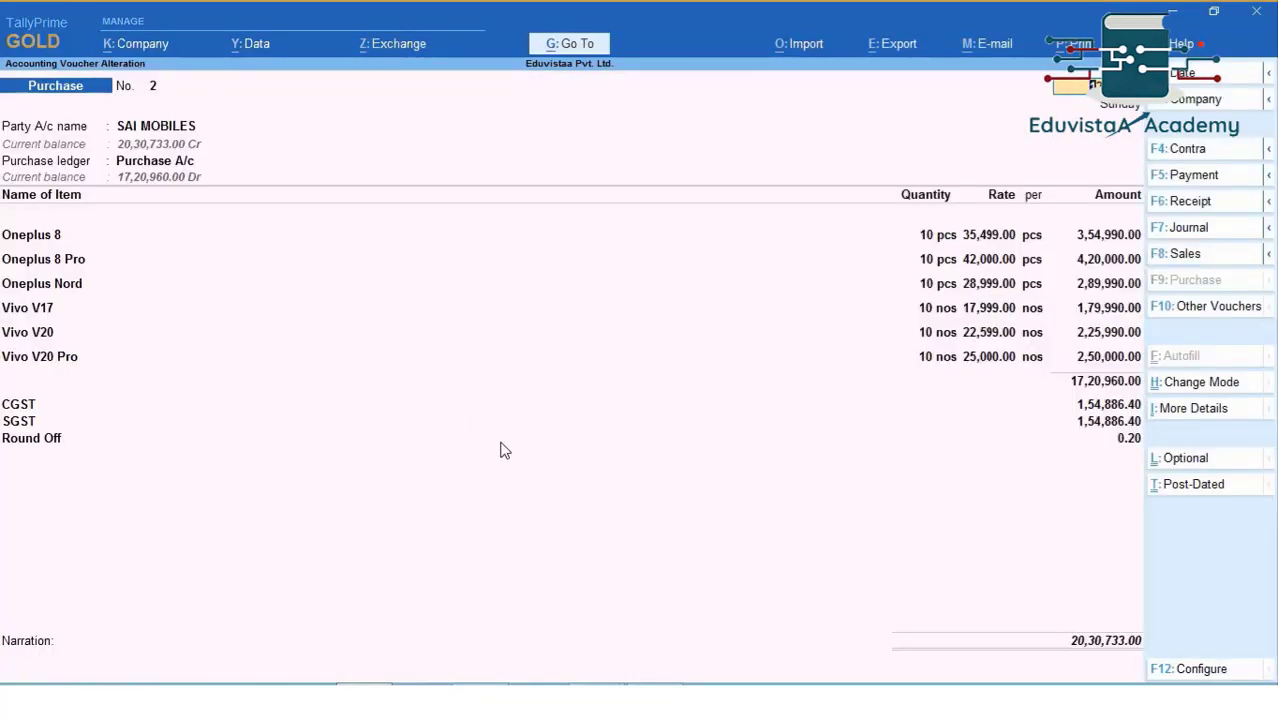
pyautogui.hotkey('ctrl', 'a')
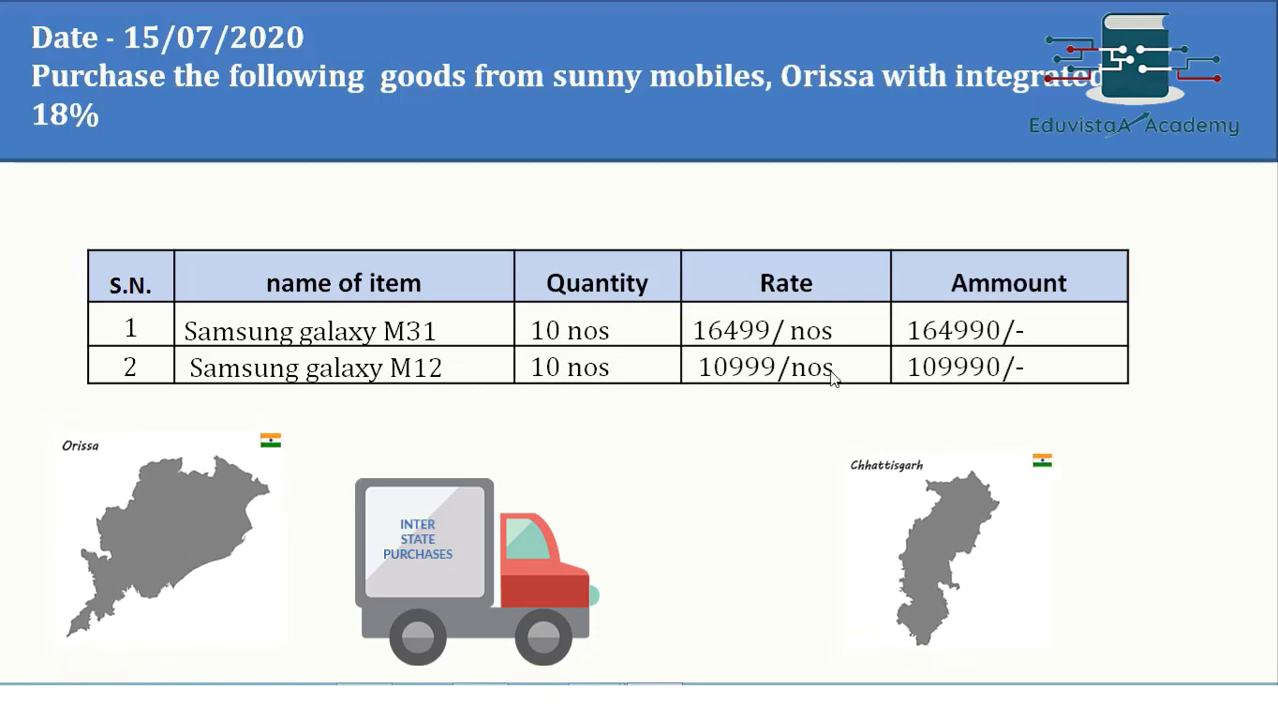
pyautogui.click(807, 505)
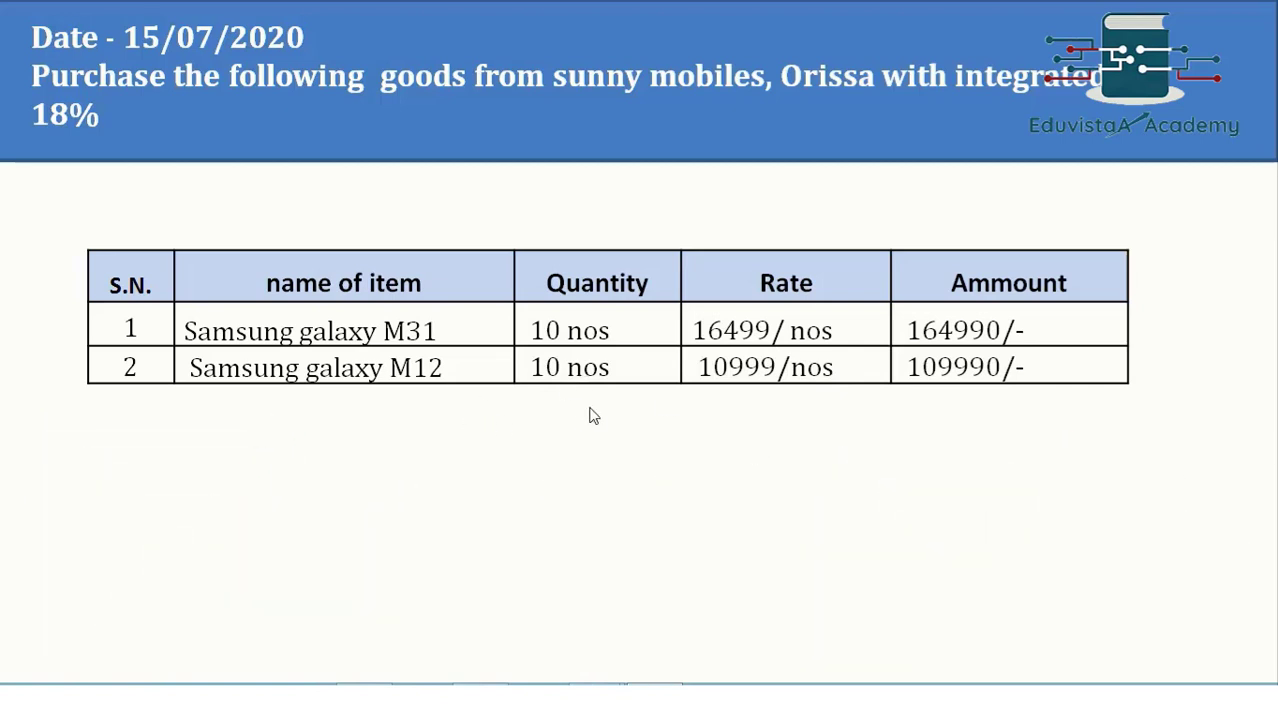
# Step: Switch back to TallyPrime and start a new purchase voucher dated 15-Jul-2020
pyautogui.hotkey('alt', 'Tab')
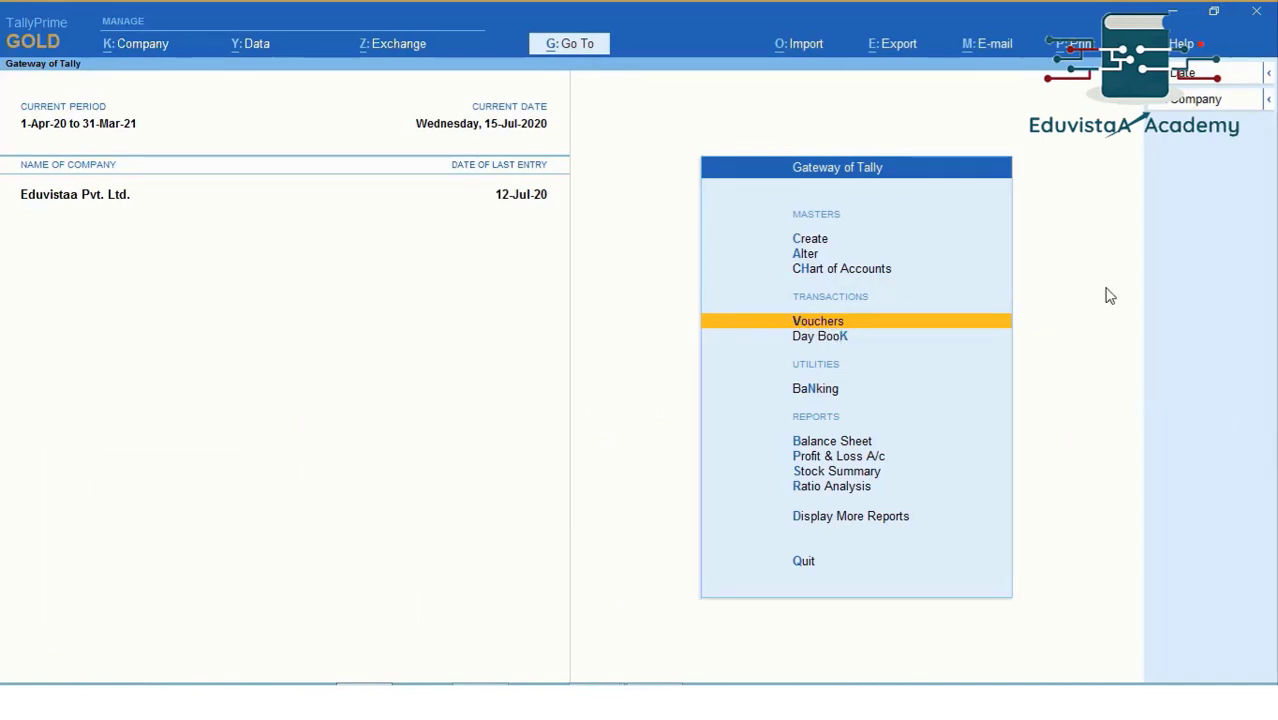
pyautogui.press('Return')
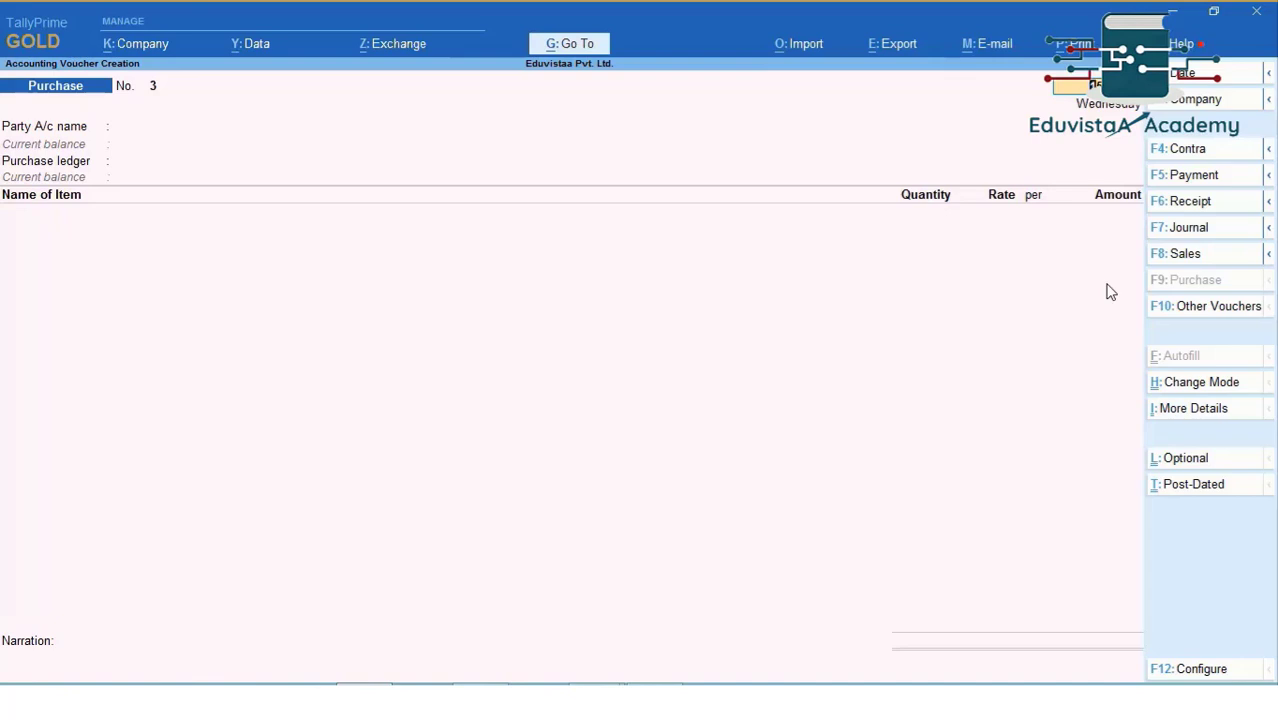
pyautogui.press('F2')
pyautogui.write('15')
pyautogui.press('Return')
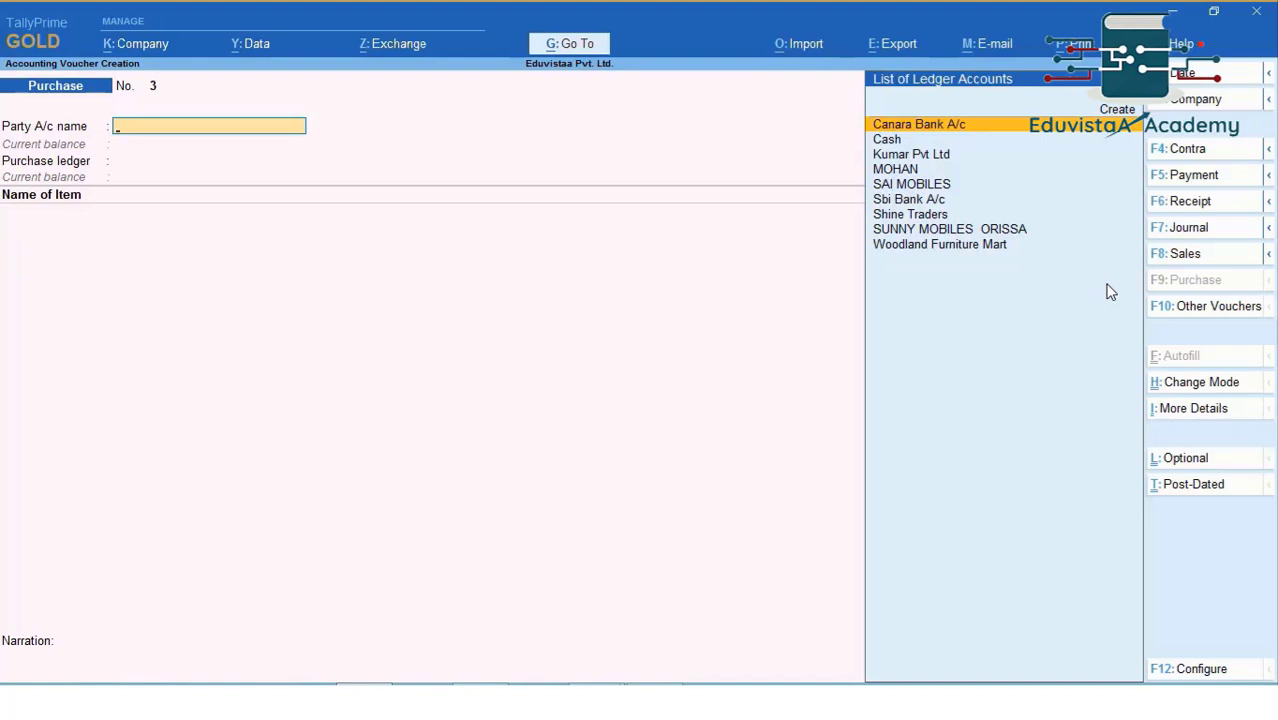
# Step: Set SUNNY MOBILES ORISSA as the party, accepting its default details, and Purchase A/c as the purchase ledger with no tax classification
pyautogui.write('Sun')
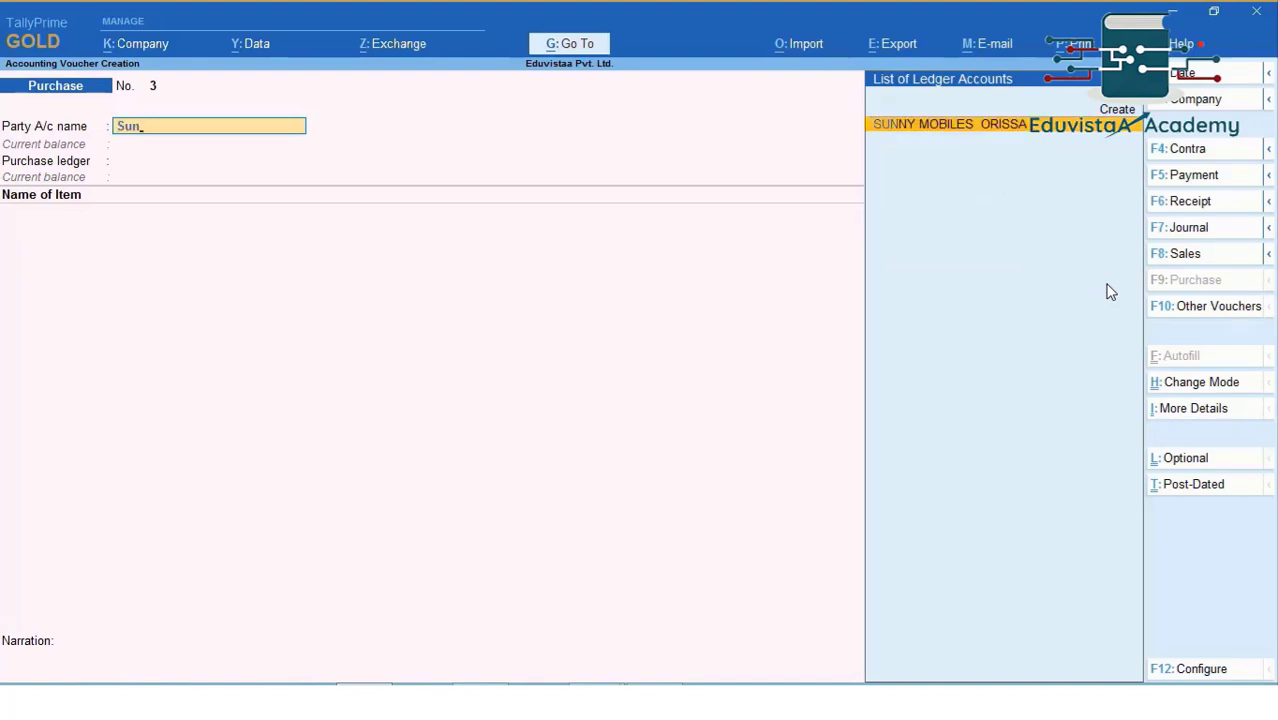
pyautogui.press('Return')
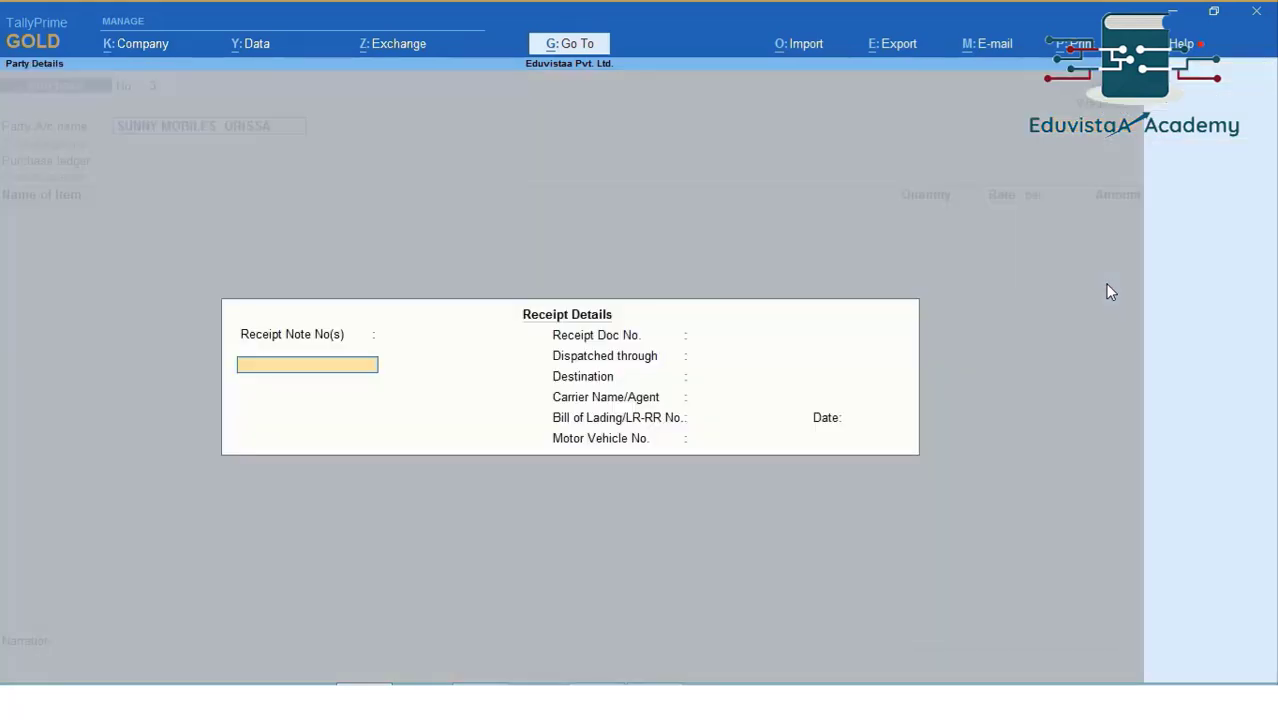
pyautogui.hotkey('ctrl', 'a')
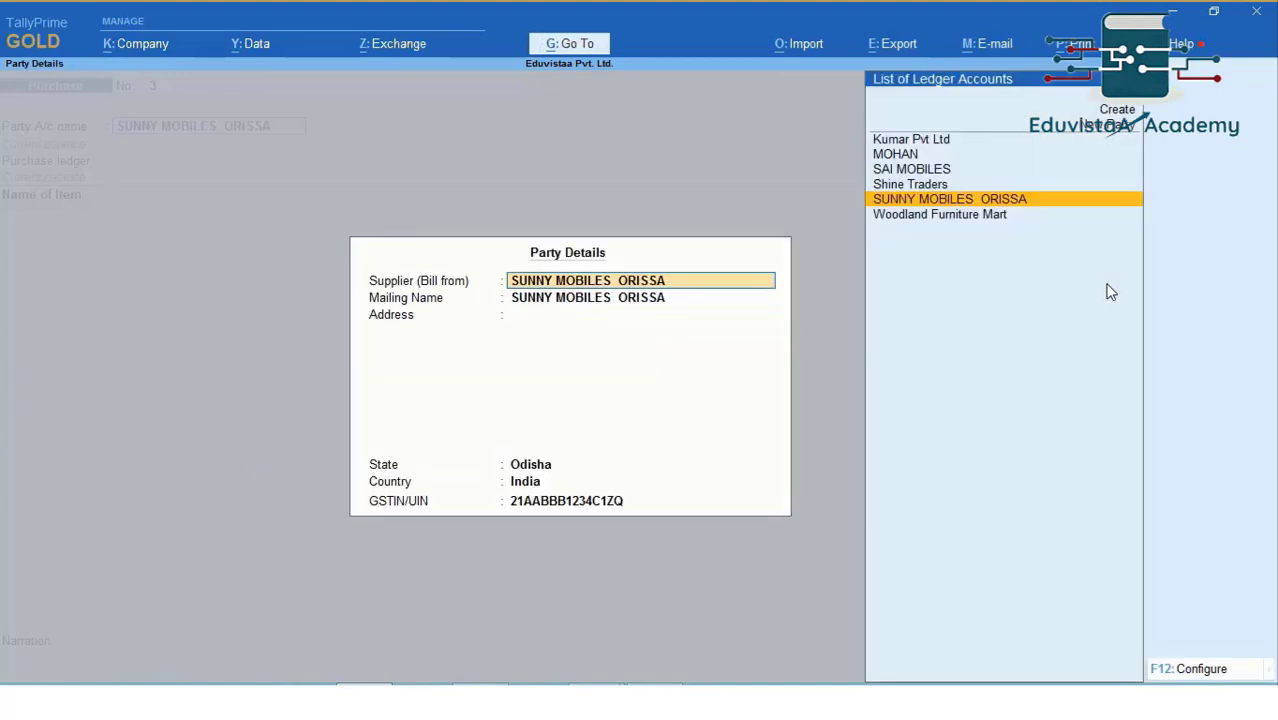
pyautogui.press('Return')
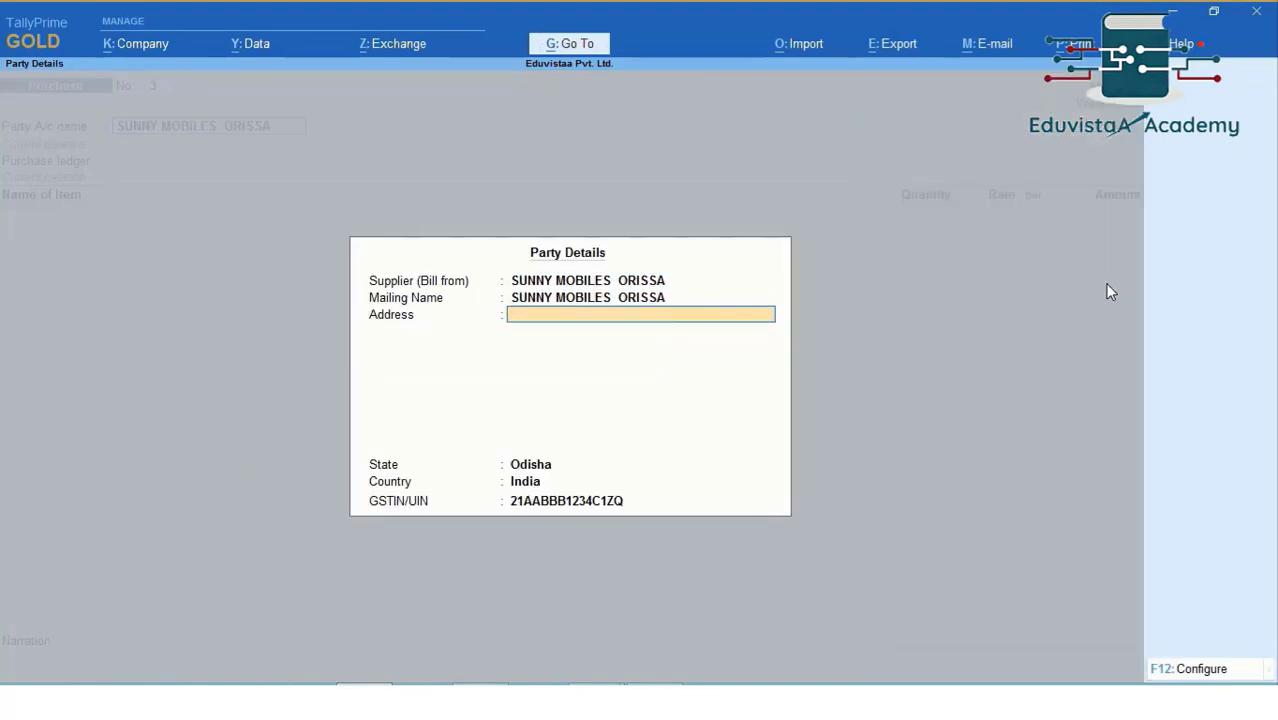
pyautogui.press('Return')
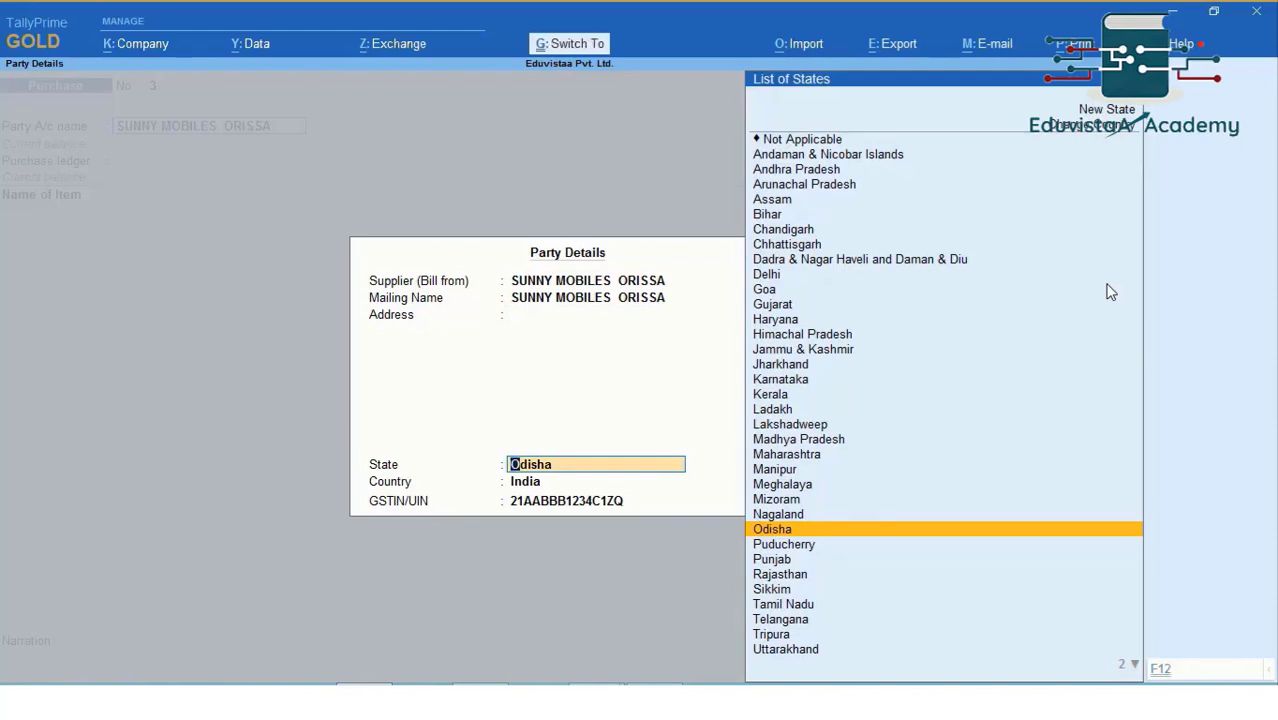
pyautogui.hotkey('ctrl', 'a')
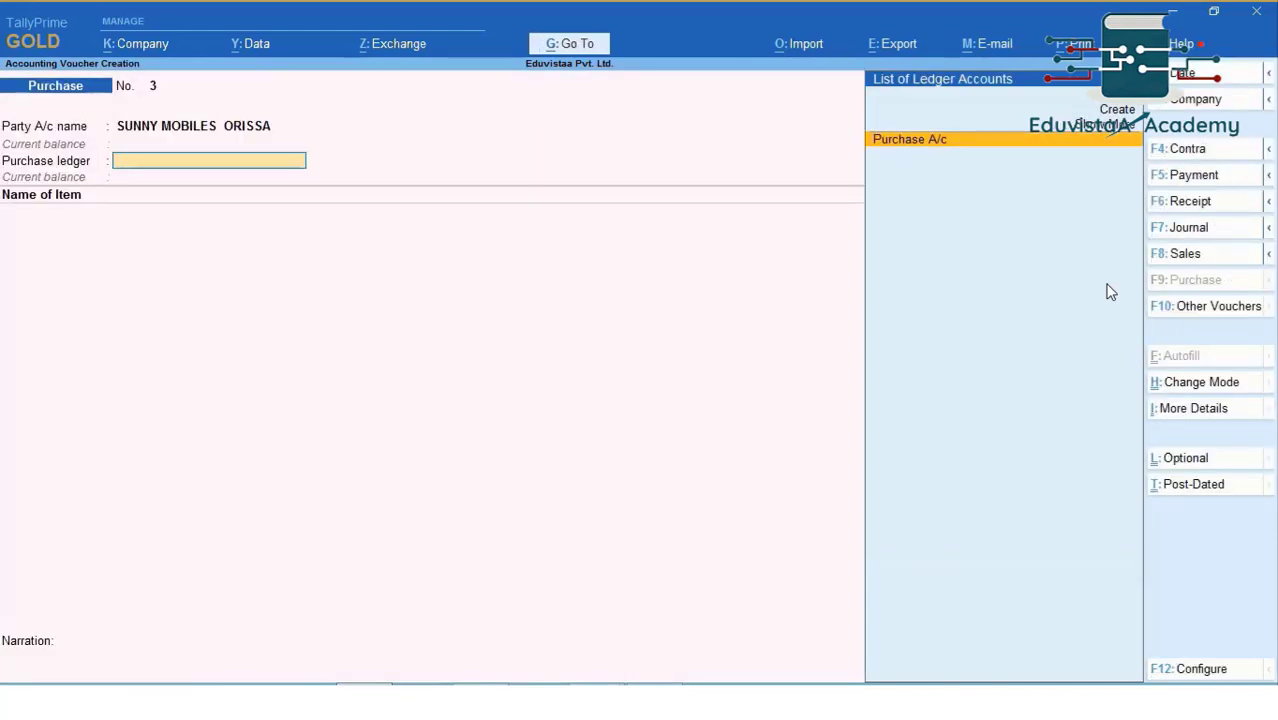
pyautogui.press('Return')
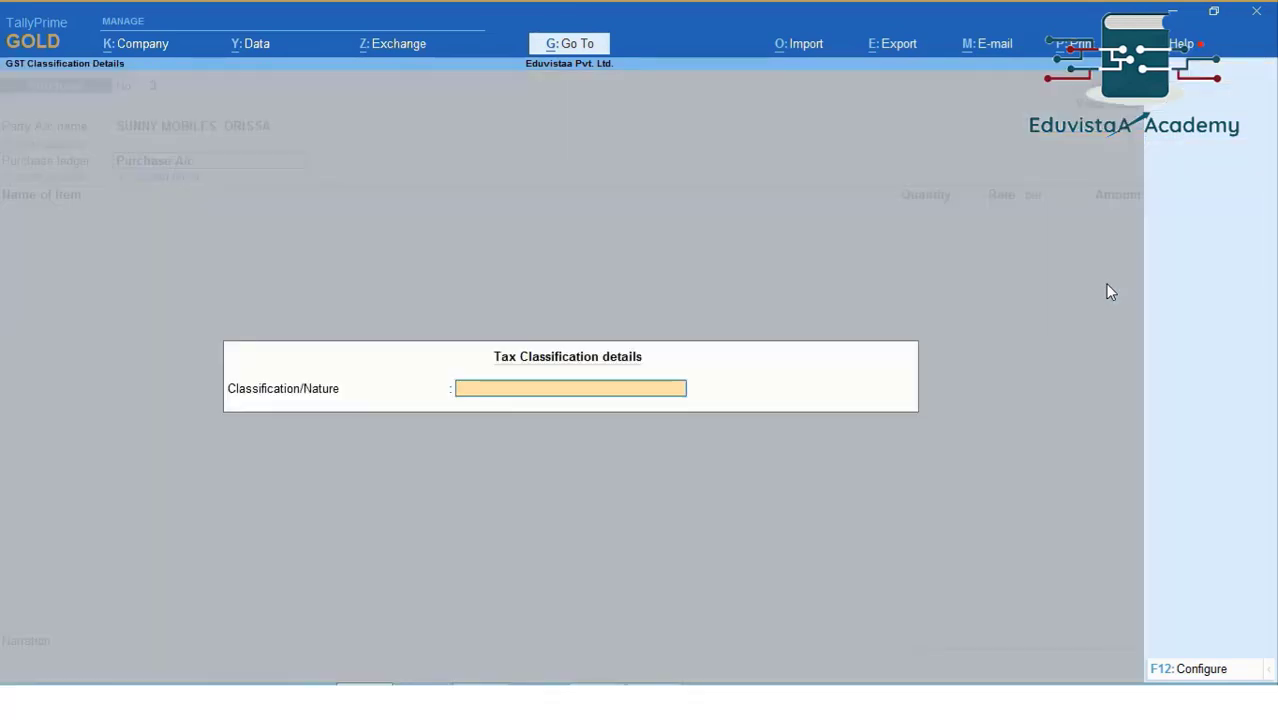
pyautogui.press('Return')
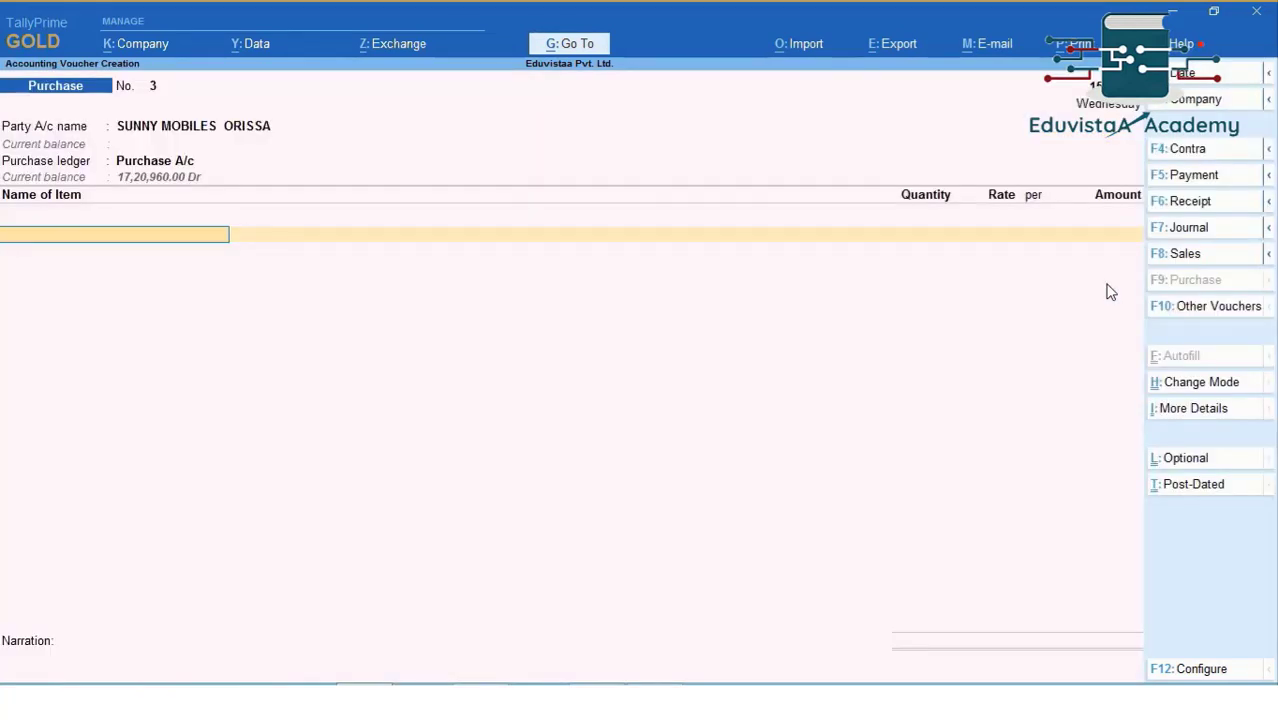
# Step: Add the item Samsung M31 with a quantity of 10 nos at a rate of 16,499
pyautogui.write('31')
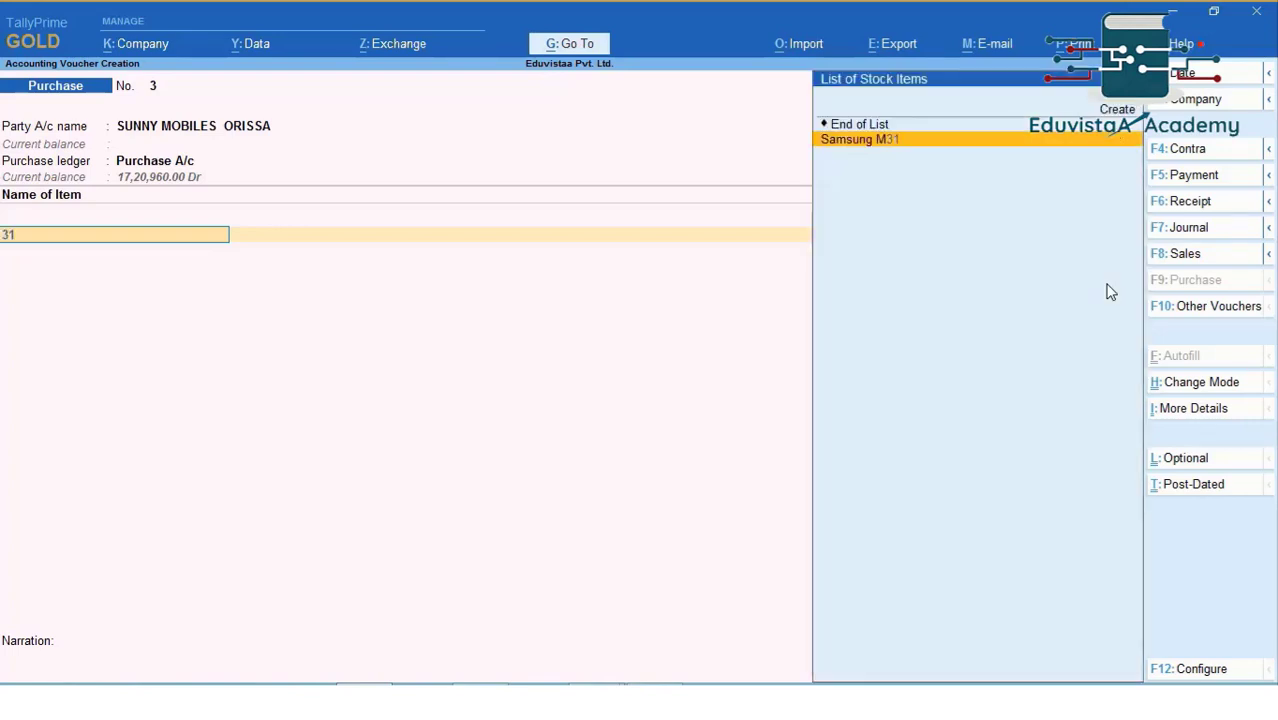
pyautogui.press('Return')
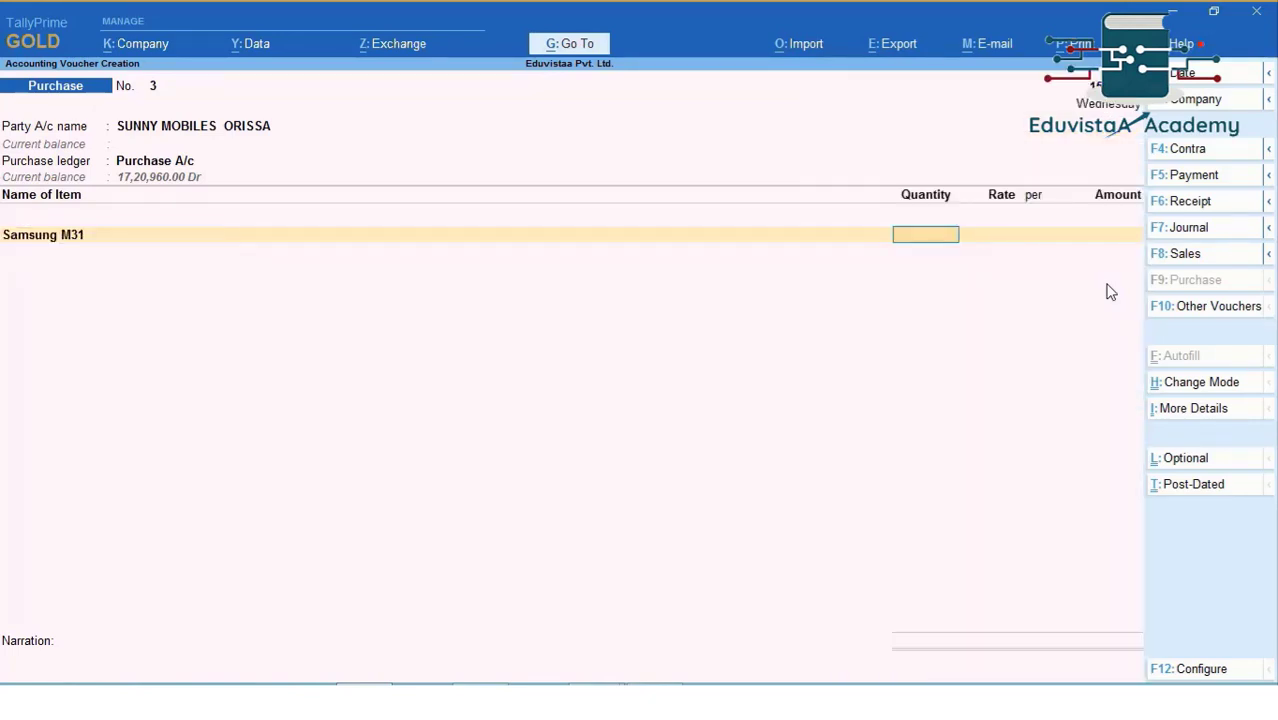
pyautogui.write('10')
pyautogui.press('Return')
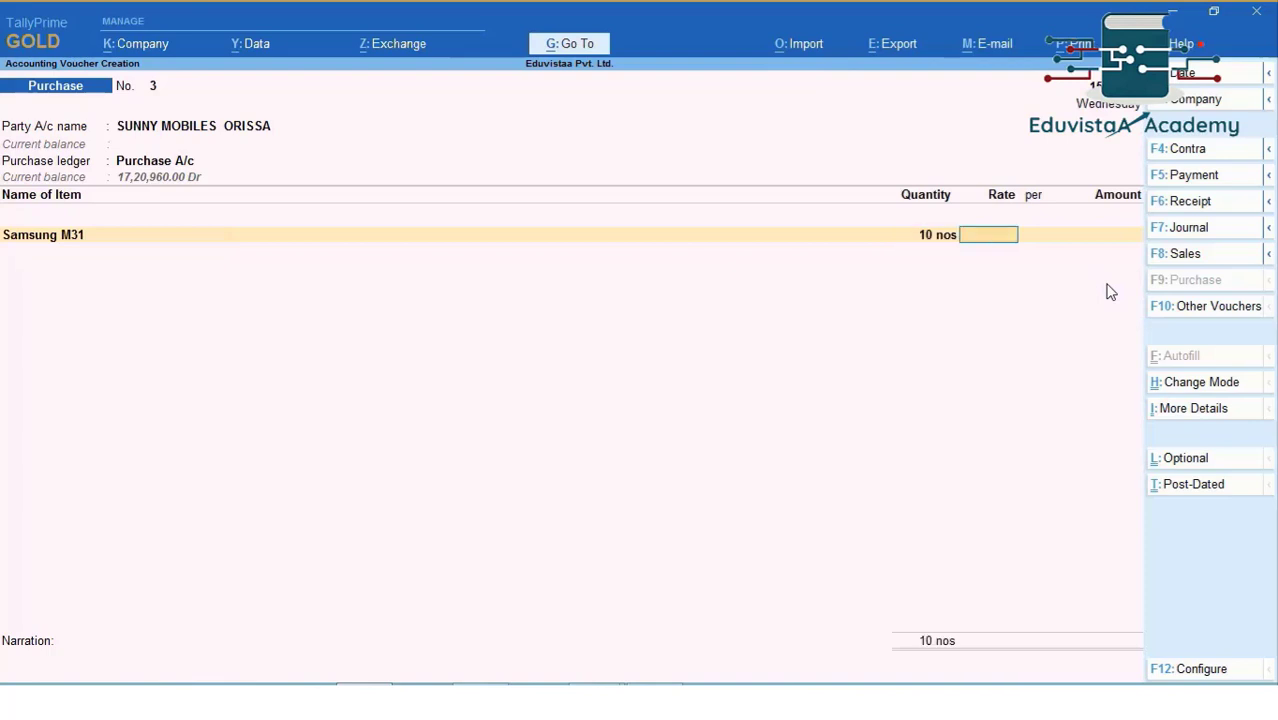
pyautogui.write('16499')
pyautogui.press('Return')
pyautogui.press('Return')
pyautogui.press('Return')
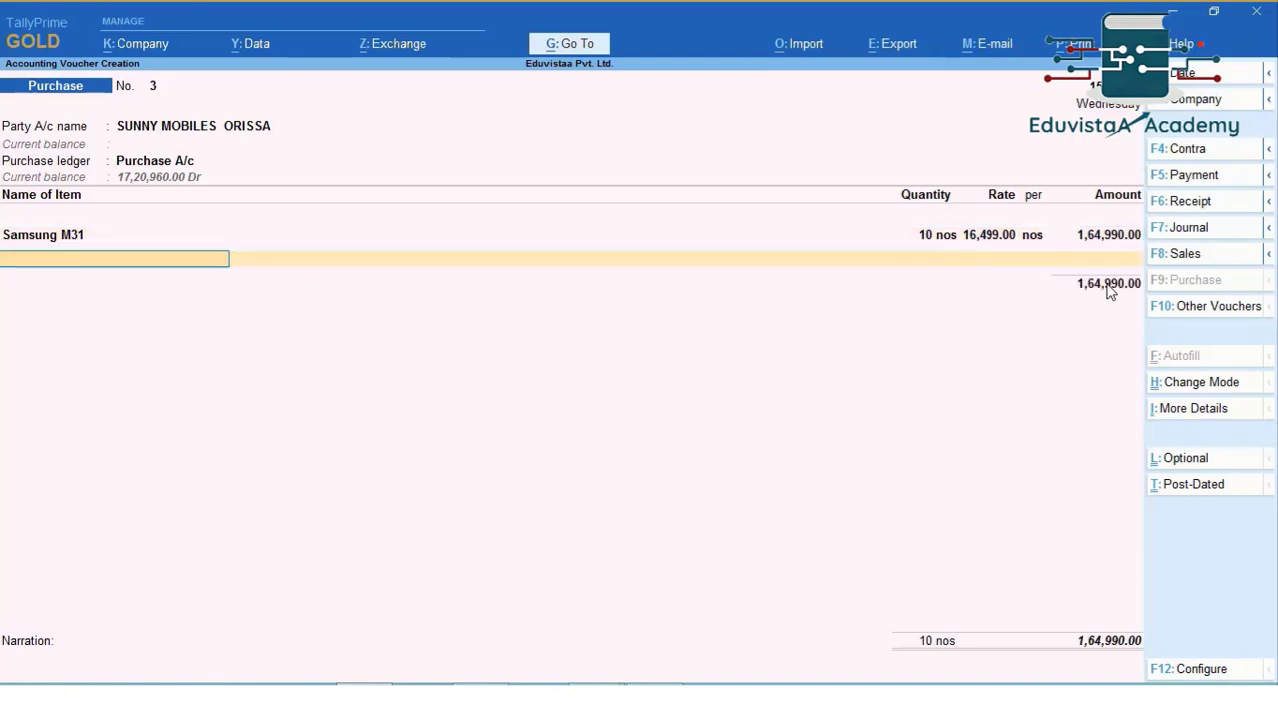
# Step: Add the item Samsung M12 with a quantity of 10 nos at a rate of 10,999
pyautogui.write('2')
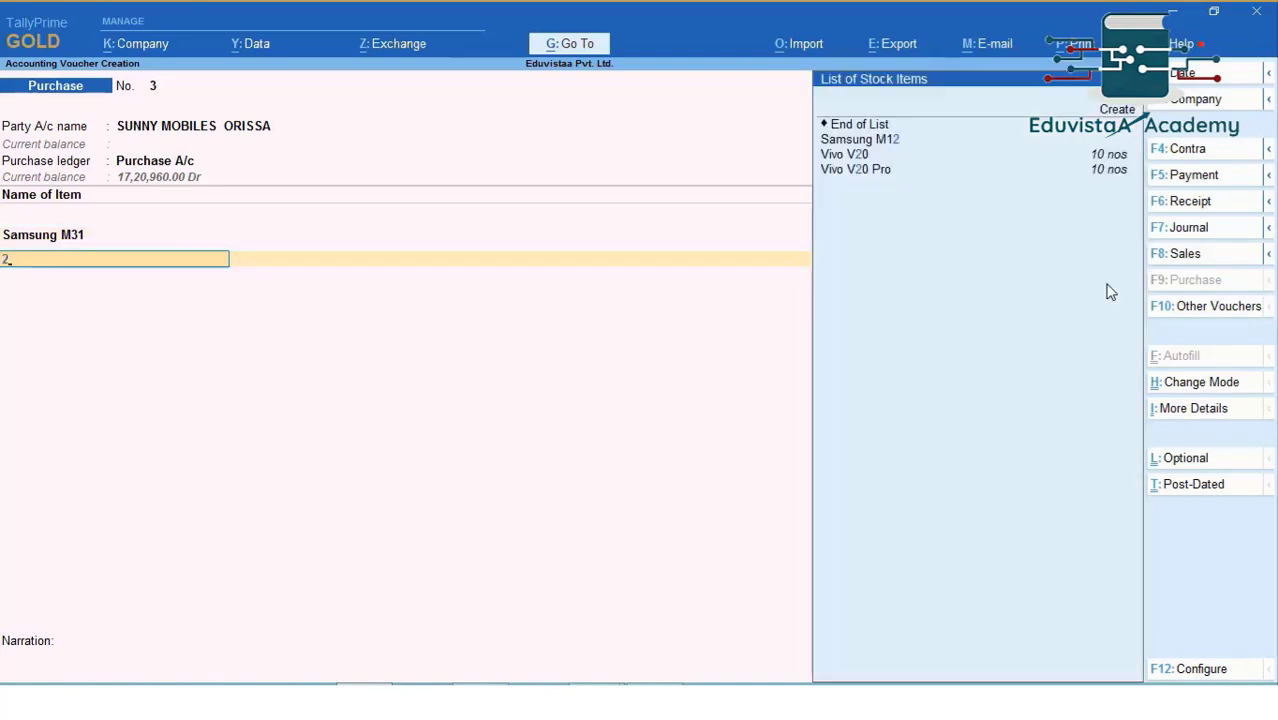
pyautogui.press('Down')
pyautogui.press('Return')
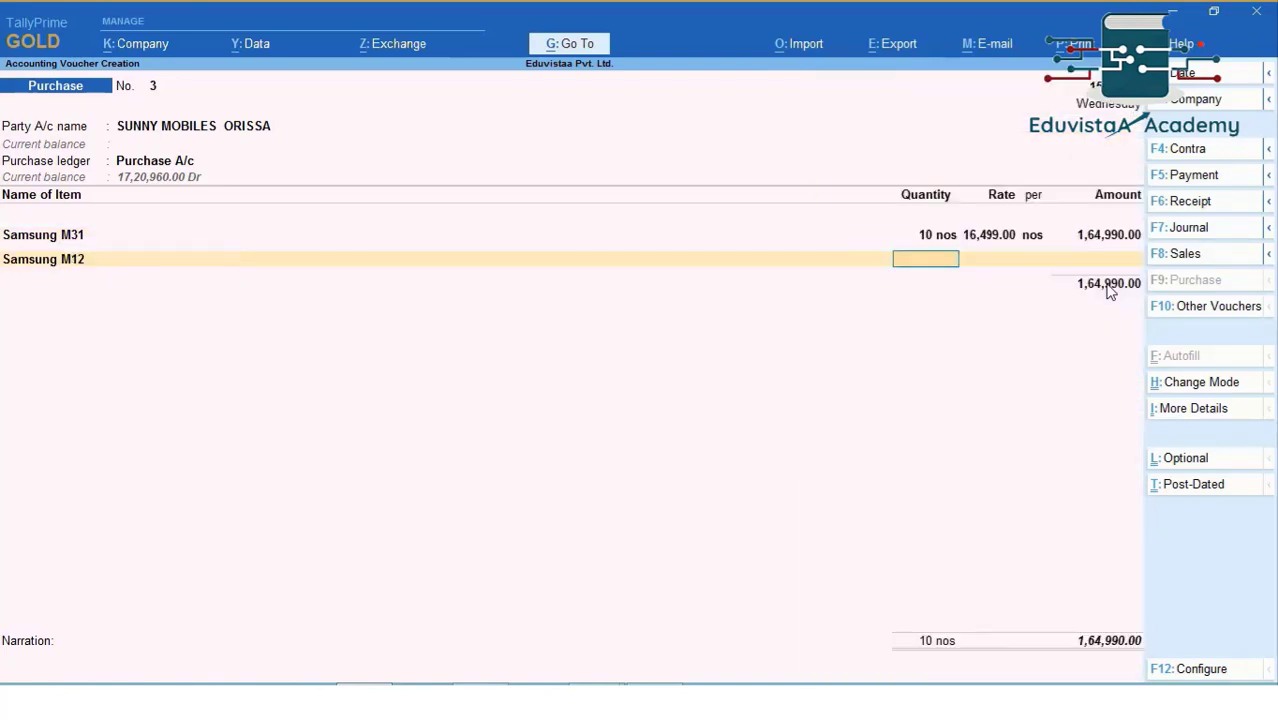
pyautogui.press('Return')
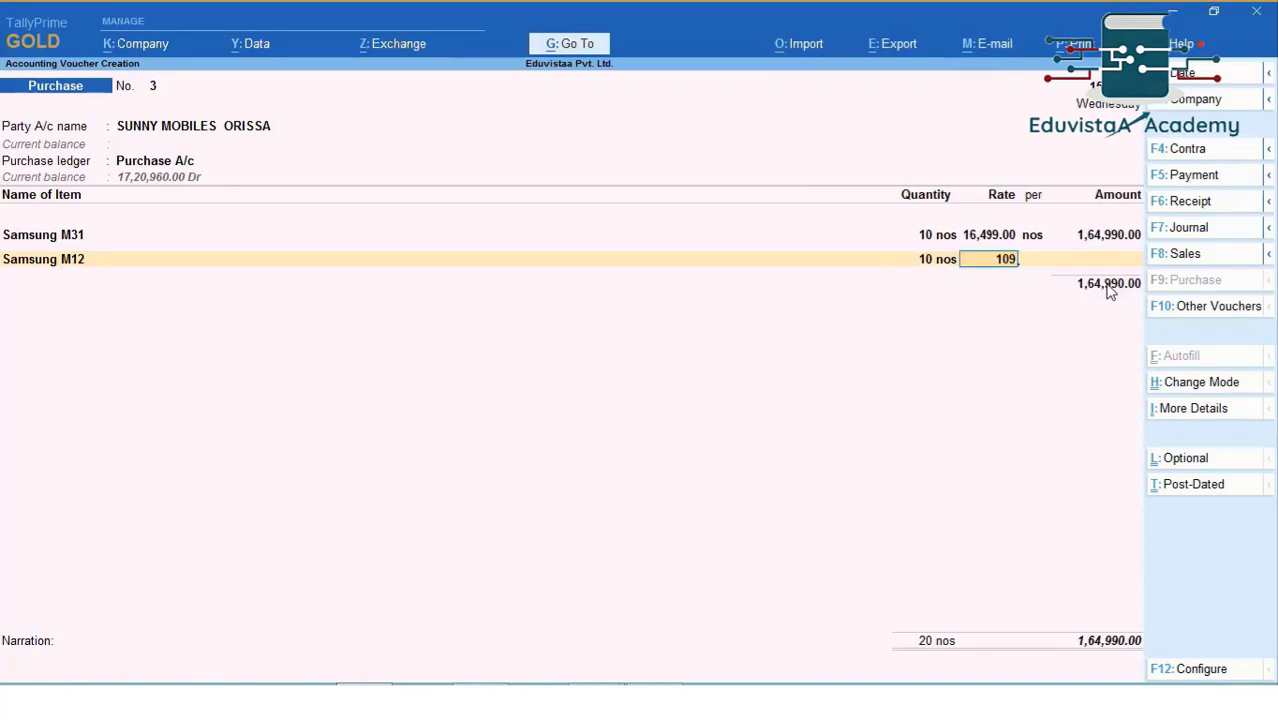
pyautogui.press('Return')
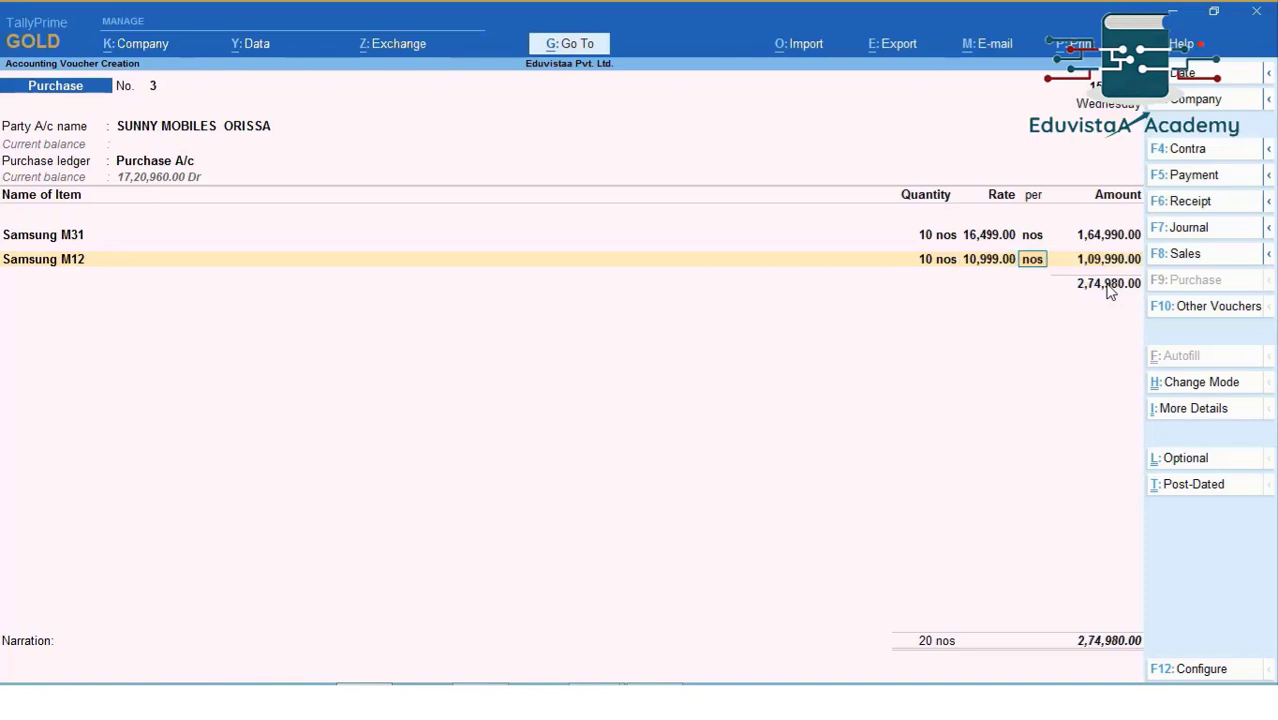
pyautogui.press('Return')
pyautogui.press('Return')
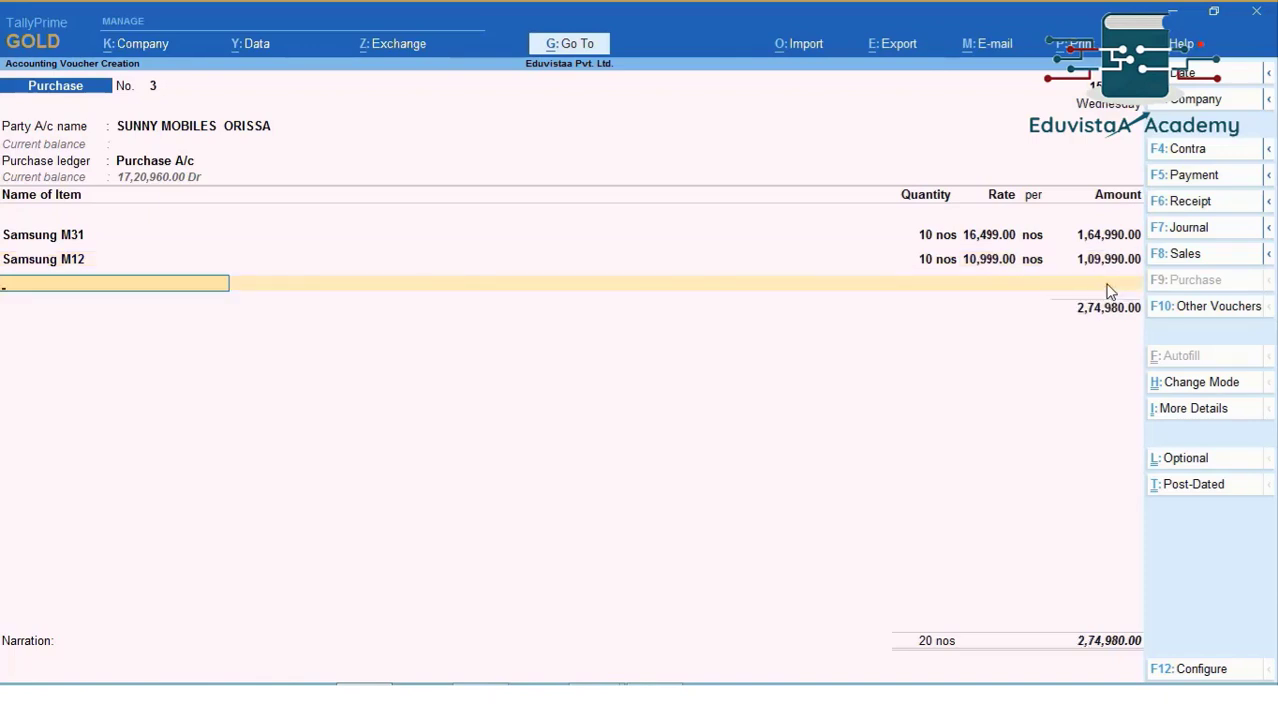
# Step: End the item list and add the IGST ledger to the voucher
pyautogui.press('Return')
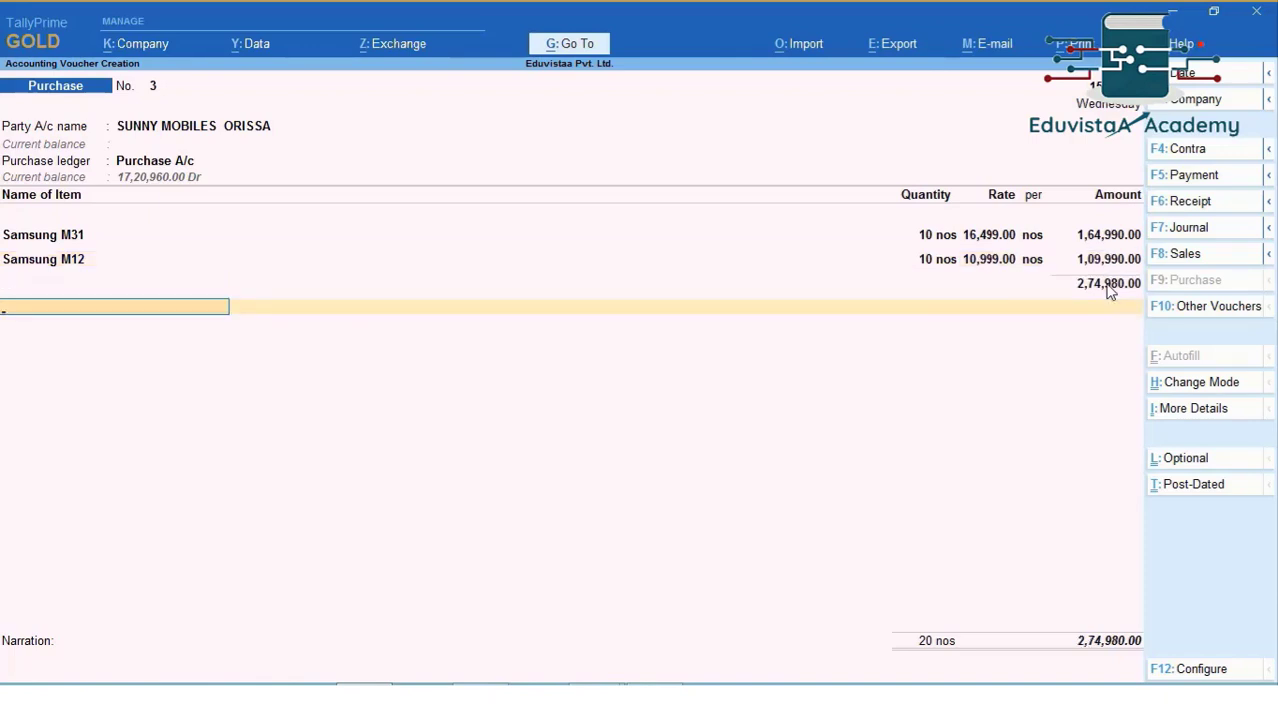
pyautogui.write('Igs')
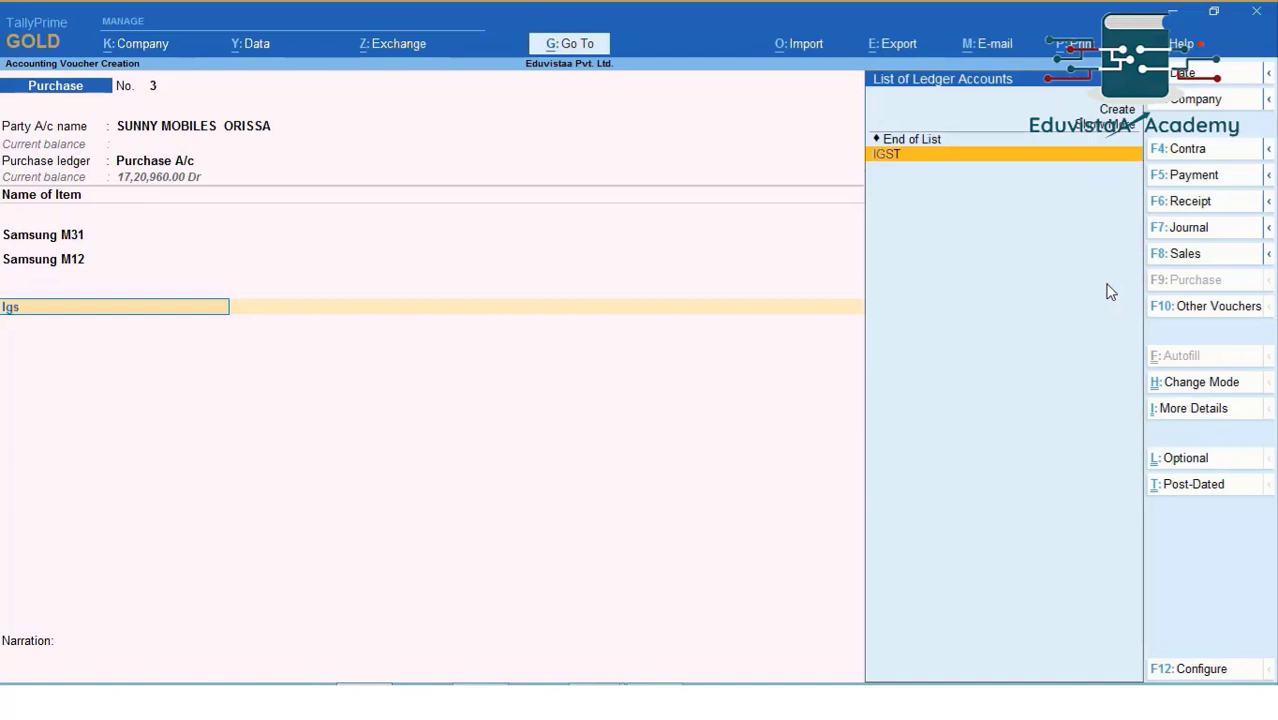
pyautogui.press('Return')
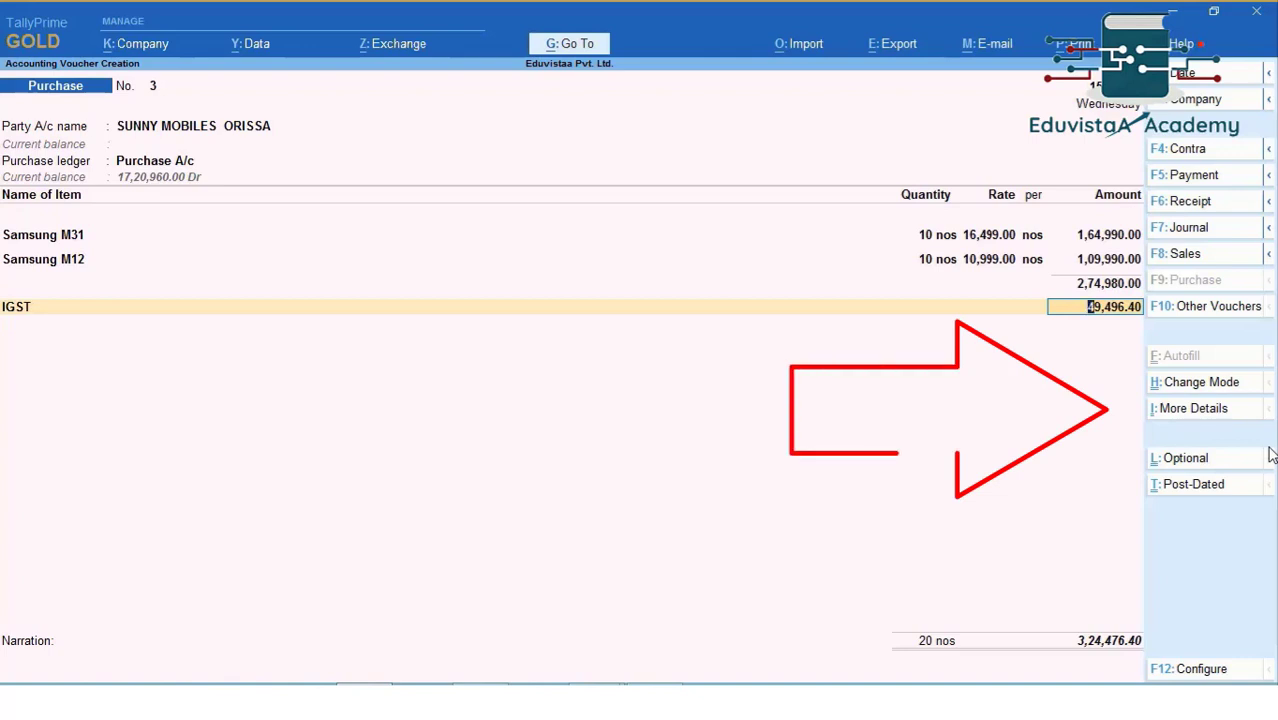
# Step: Examine the voucher's GST - Tax Analysis in detailed view, including each Samsung item's integrated tax, and return to the voucher
pyautogui.press('ctrl')
pyautogui.hotkey('ctrl', 'i')
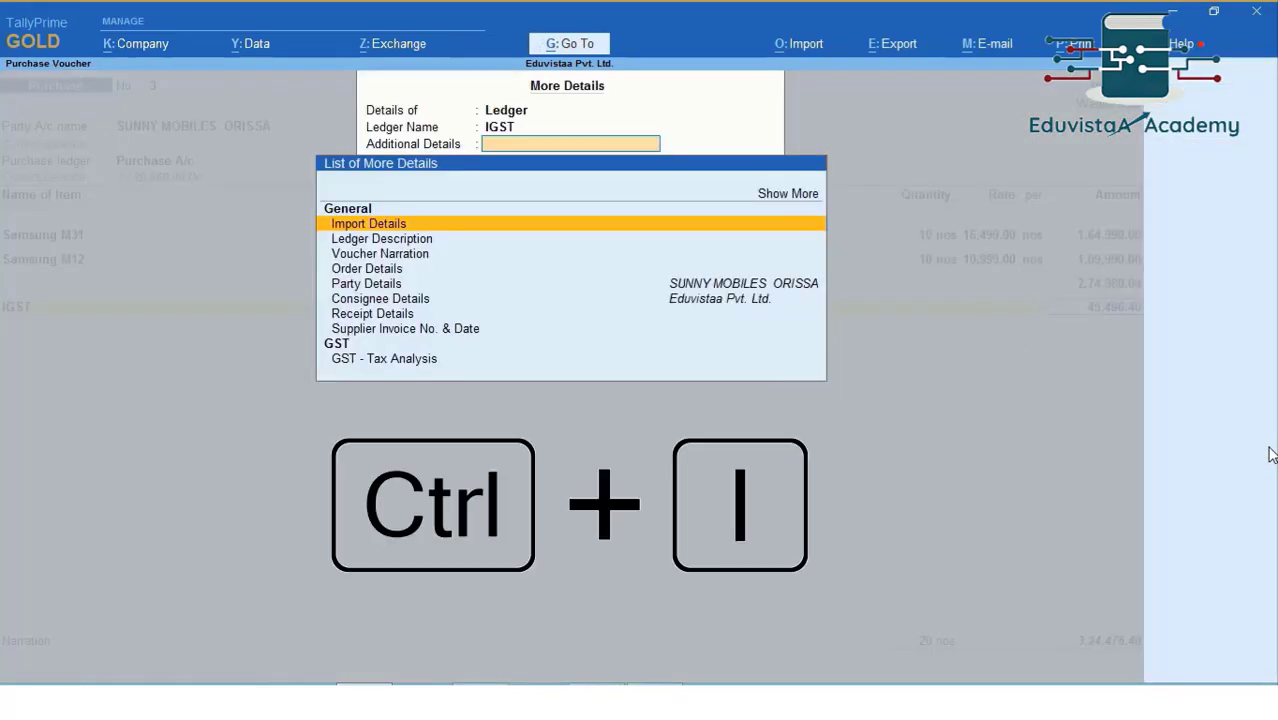
pyautogui.press('Down')
pyautogui.press('Down')
pyautogui.press('Down')
pyautogui.press('Down')
pyautogui.press('Down')
pyautogui.press('Down')
pyautogui.press('Down')
pyautogui.press('Down')
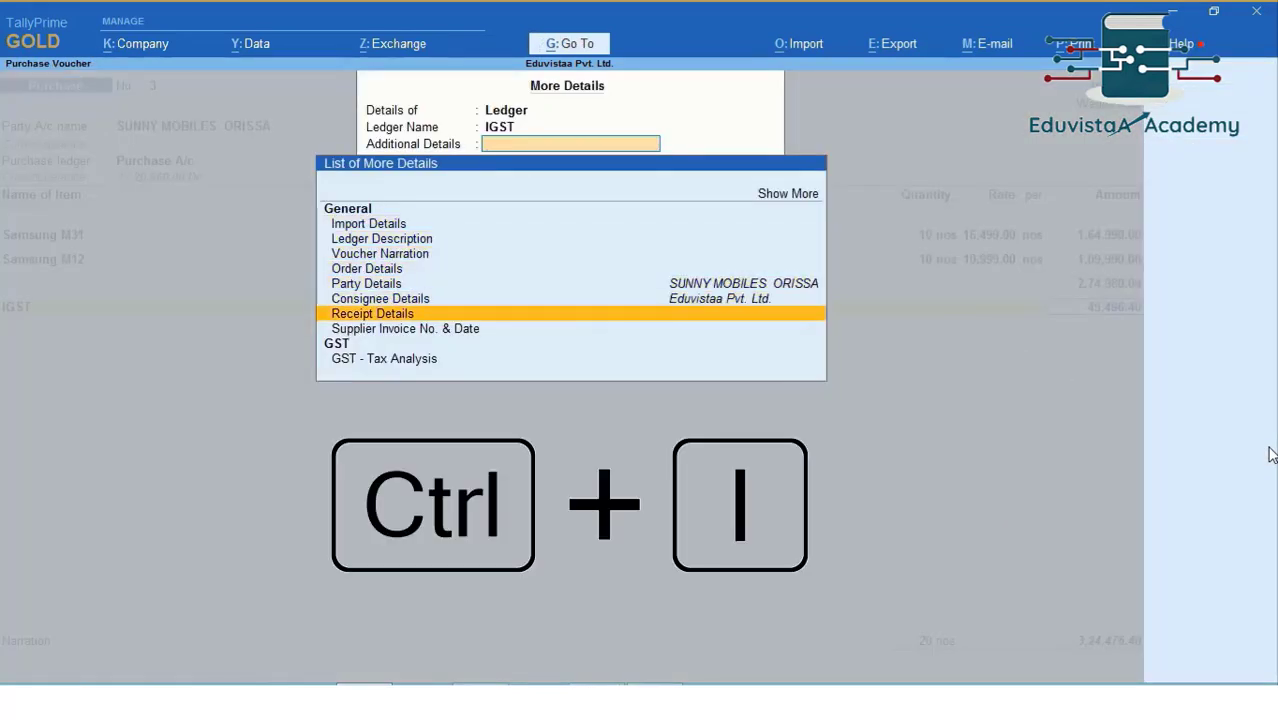
pyautogui.press('Down')
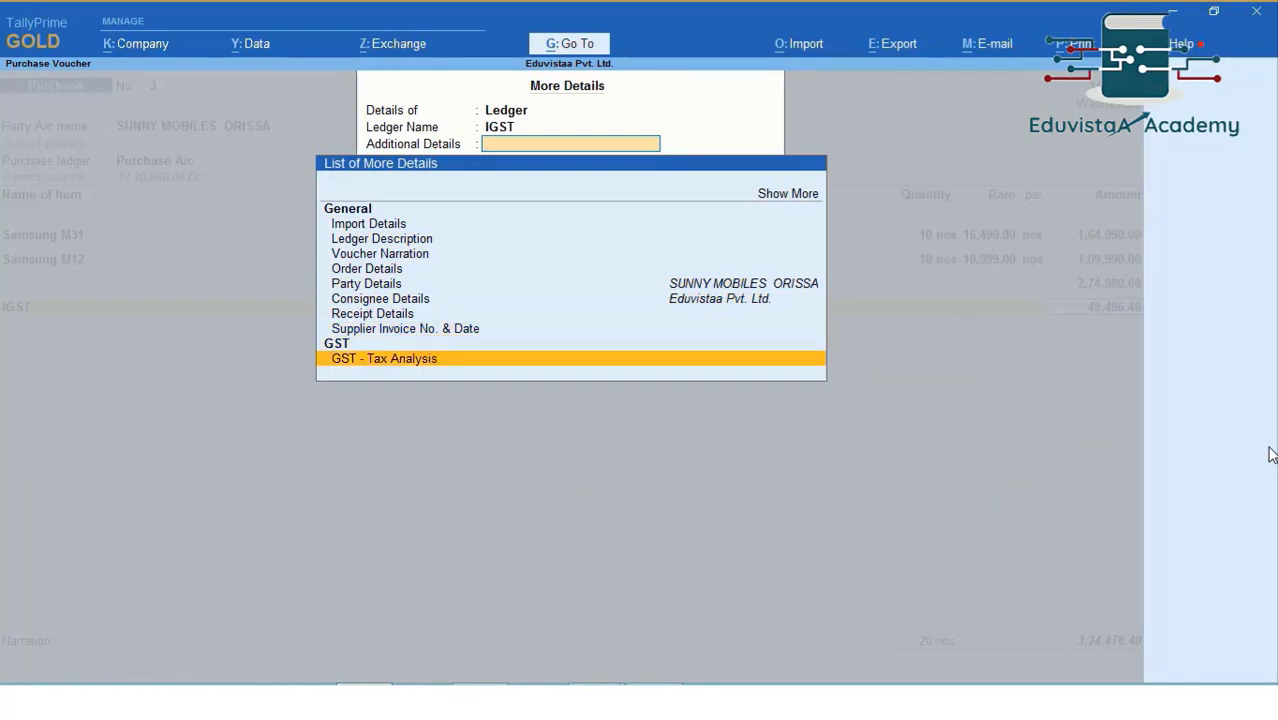
pyautogui.press('Return')
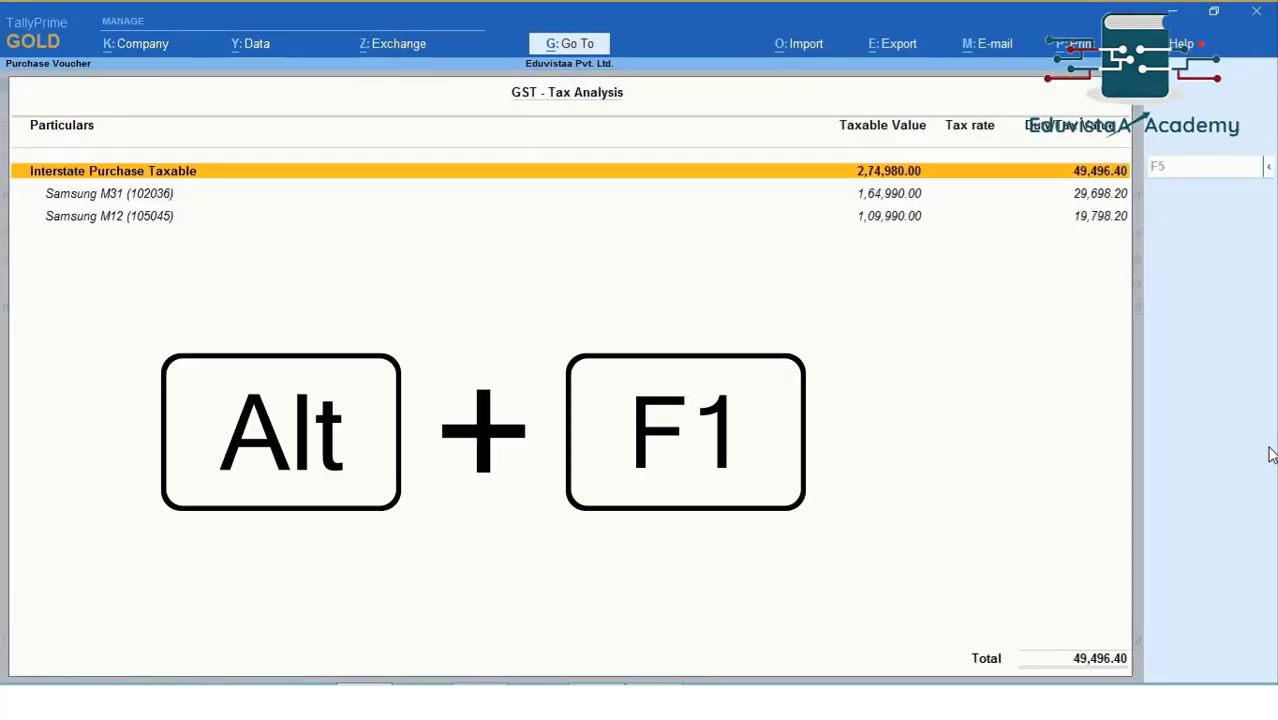
pyautogui.hotkey('alt', 'F1')
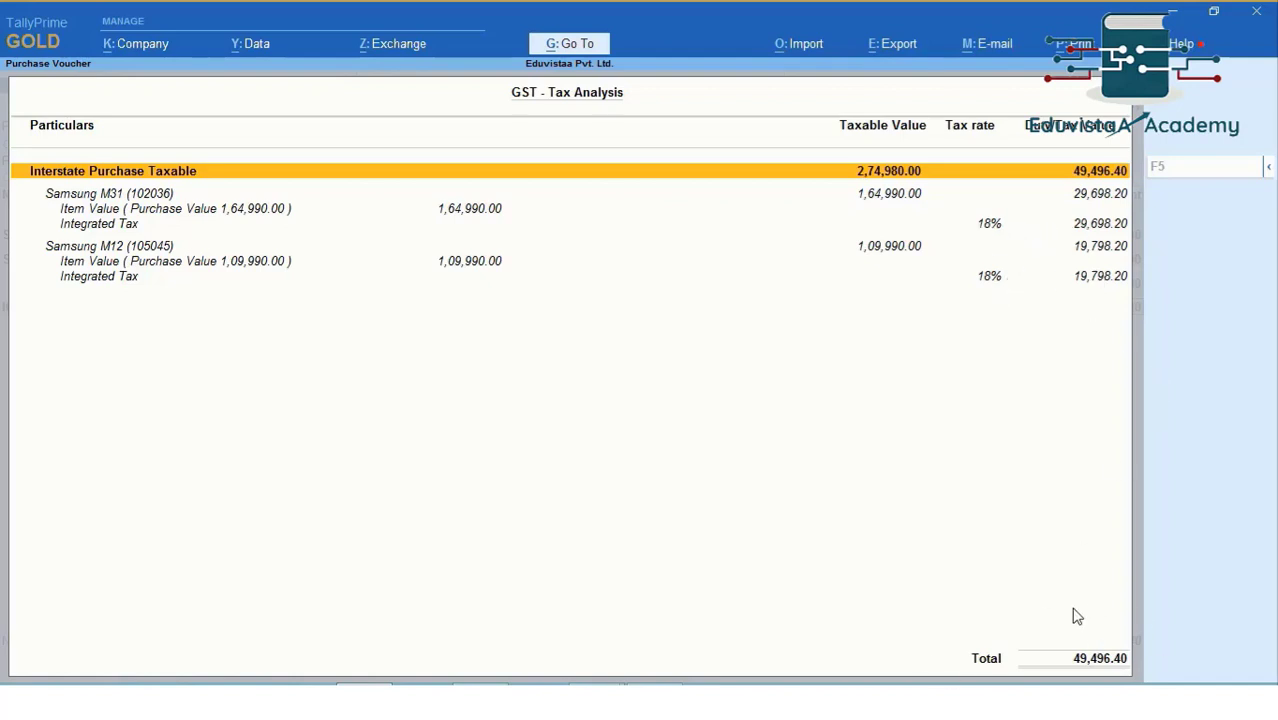
pyautogui.press('Escape')
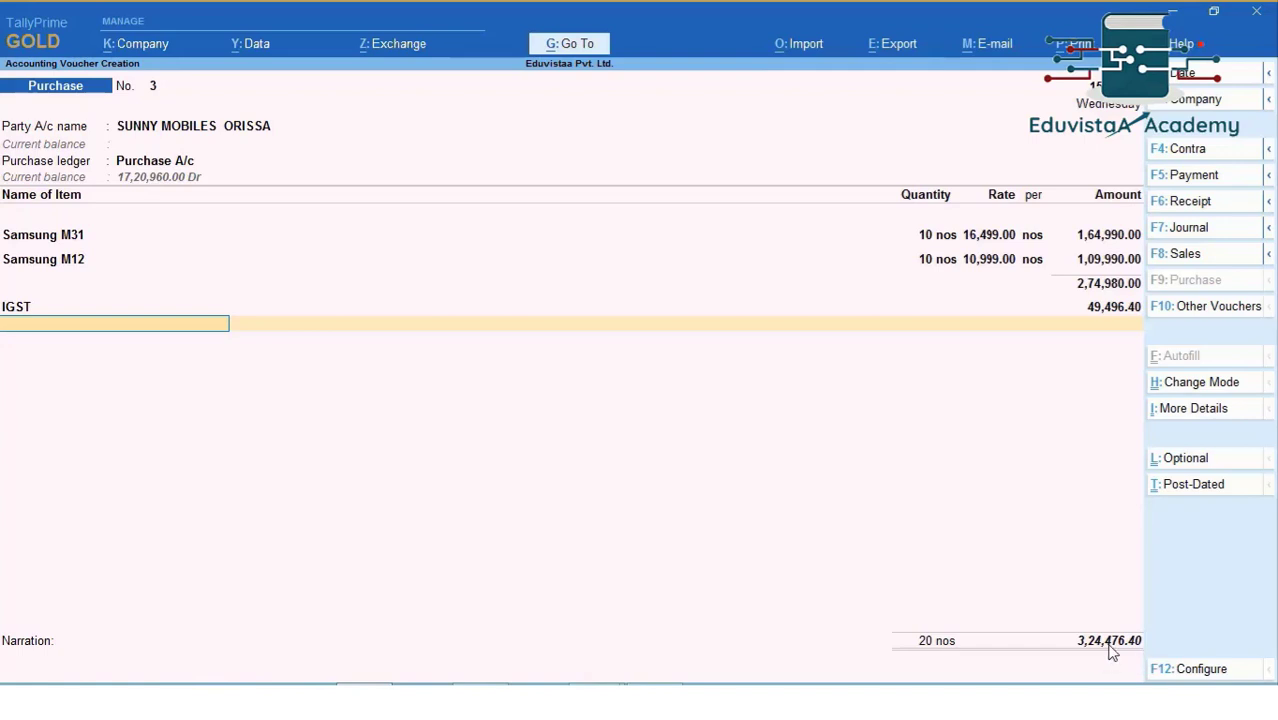
# Step: Add the Round Off ledger below IGST, leave the narration empty and save the purchase voucher
pyautogui.write('Round Off')
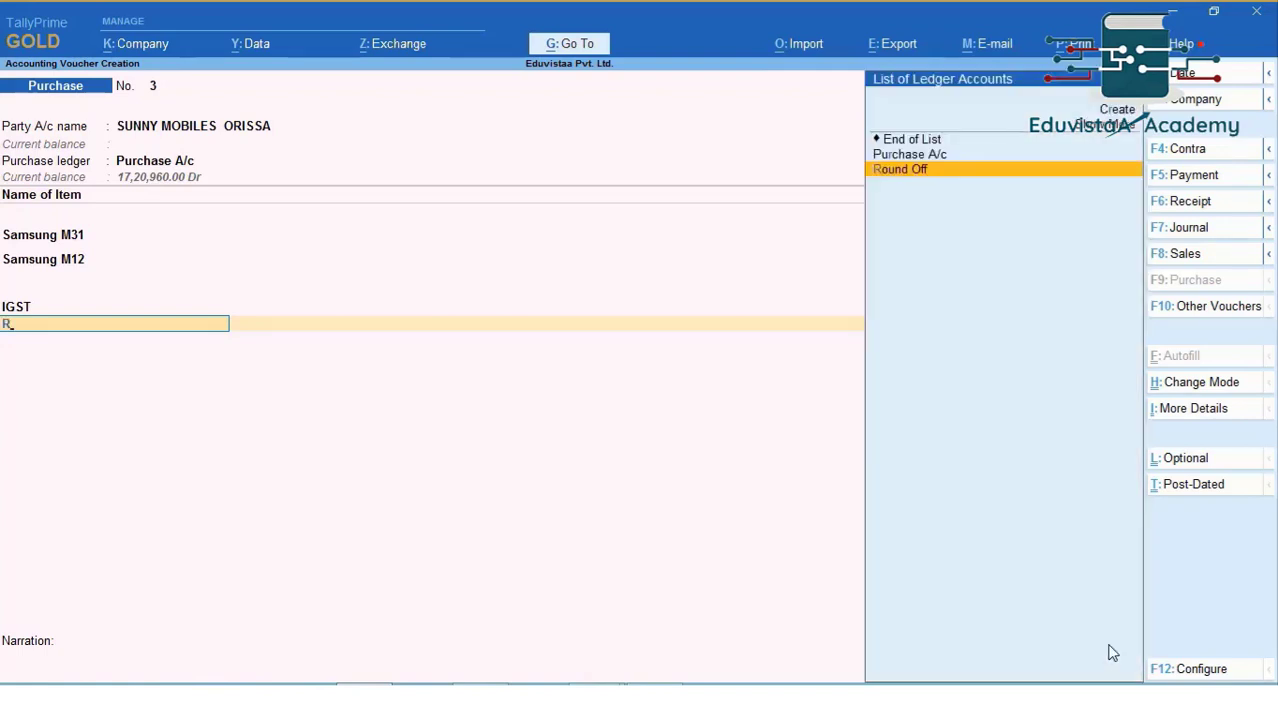
pyautogui.press('Return')
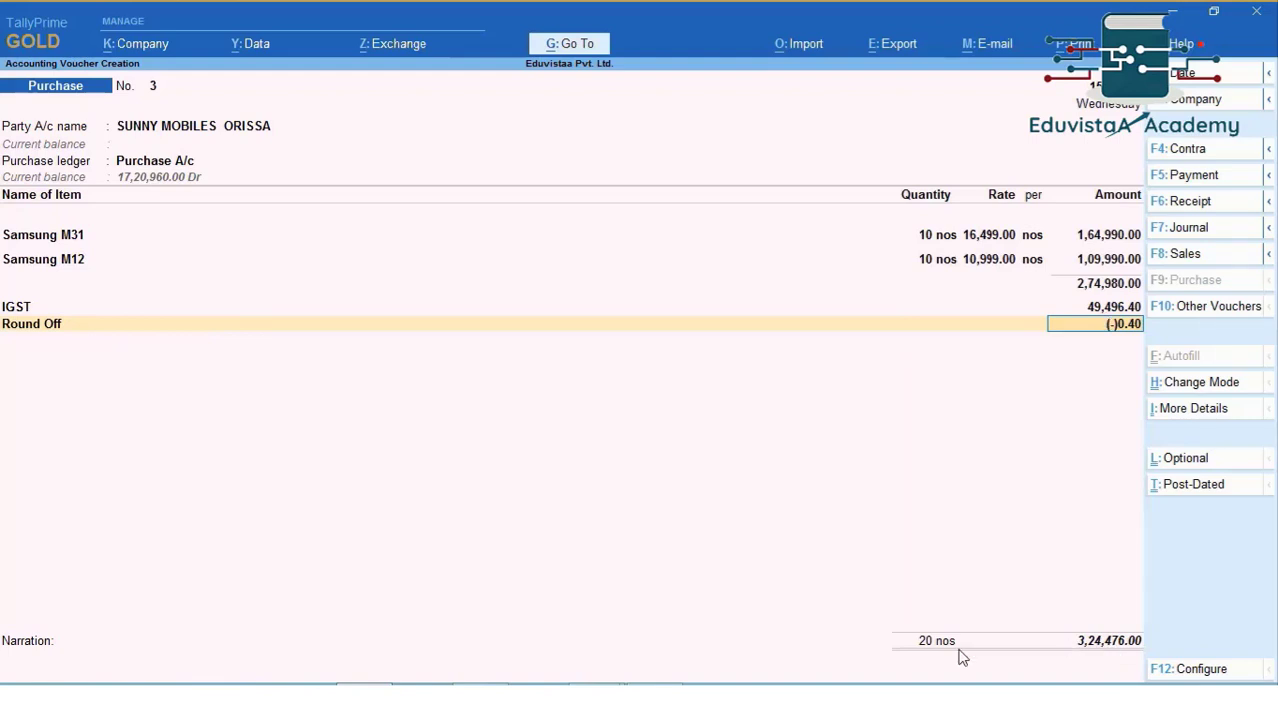
pyautogui.press('Return')
pyautogui.press('Return')
pyautogui.press('Return')
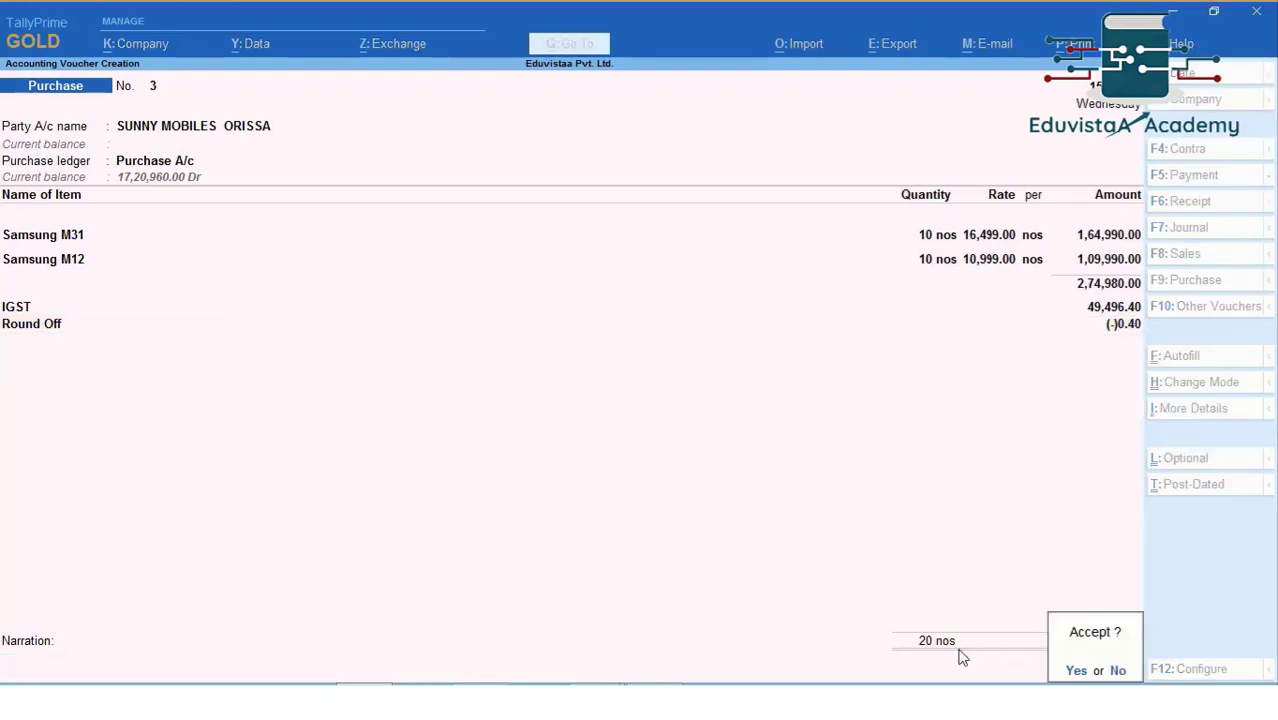
pyautogui.press('Return')
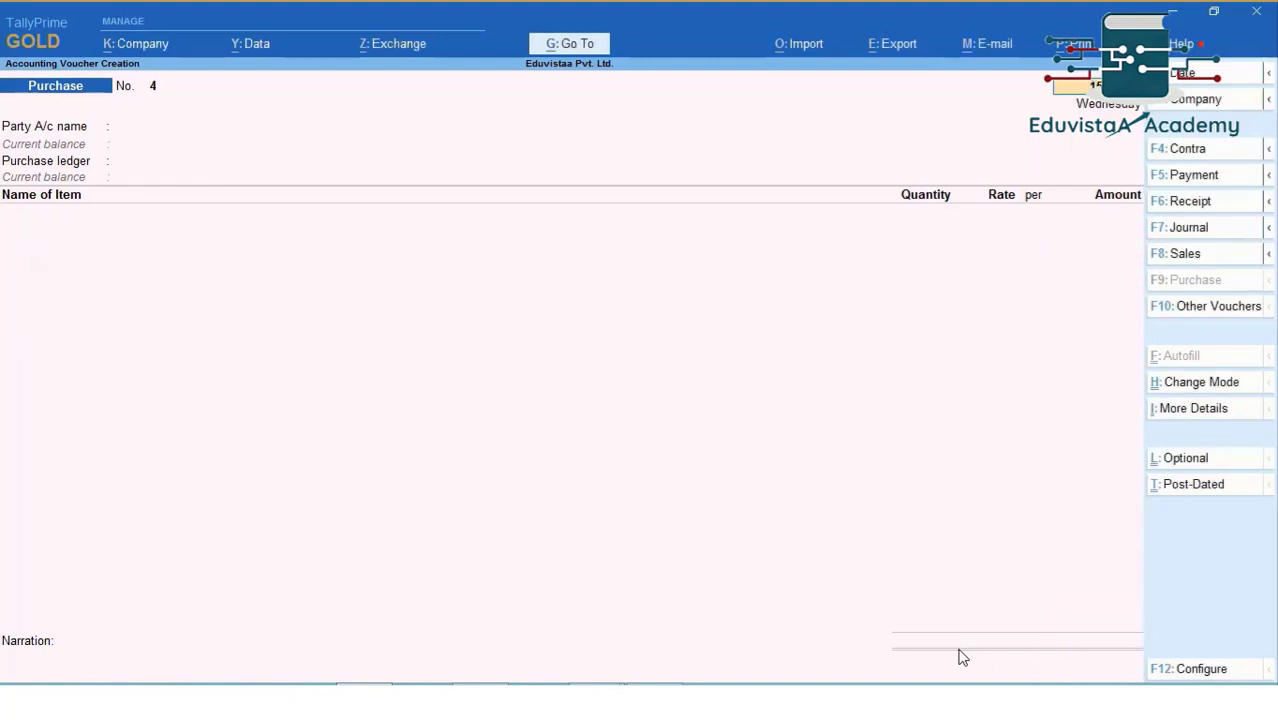
# Step: Reopen the just-saved SUNNY MOBILES ORISSA purchase voucher and show its print preview enlarged
pyautogui.press('pageup')
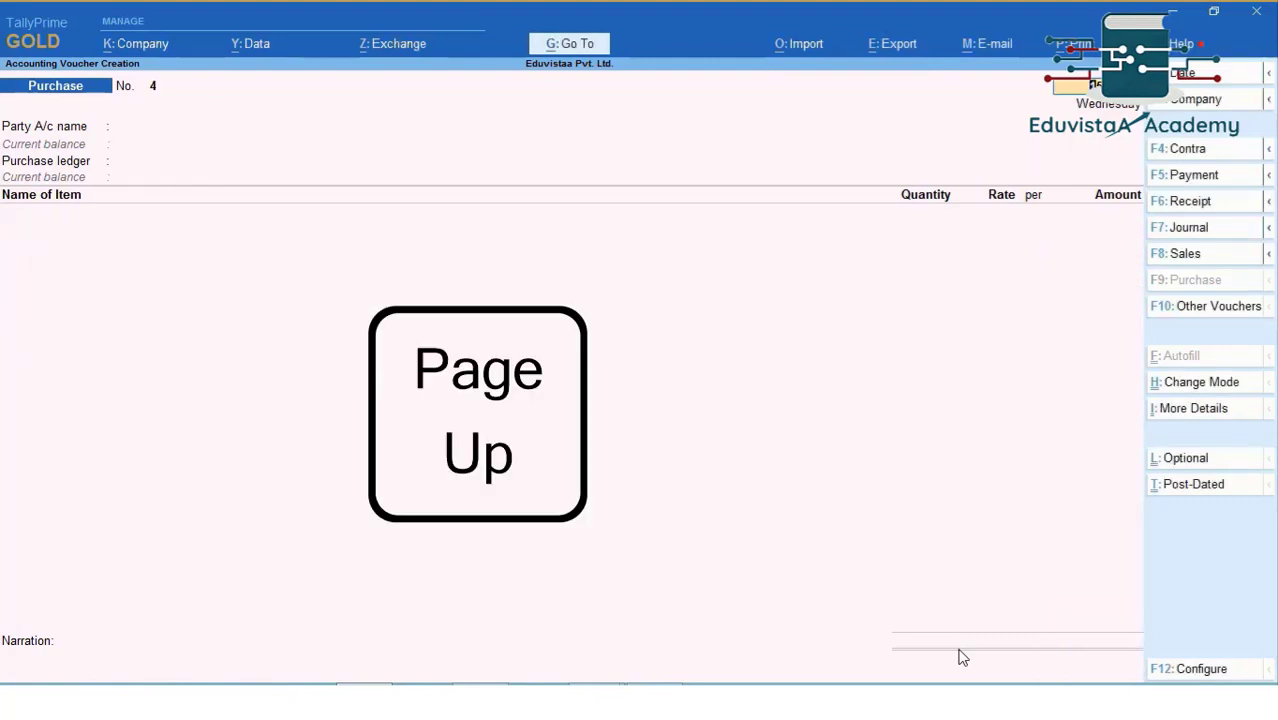
pyautogui.hotkey('ctrl', 'p')
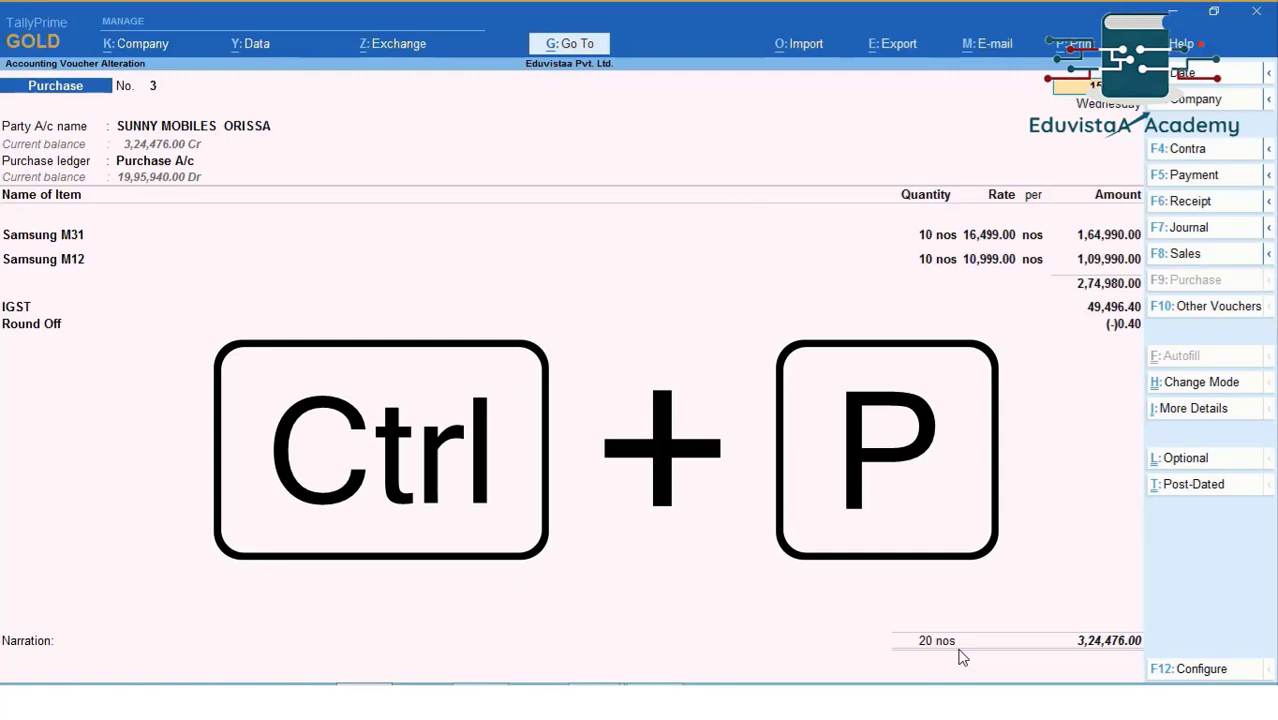
pyautogui.press('i')
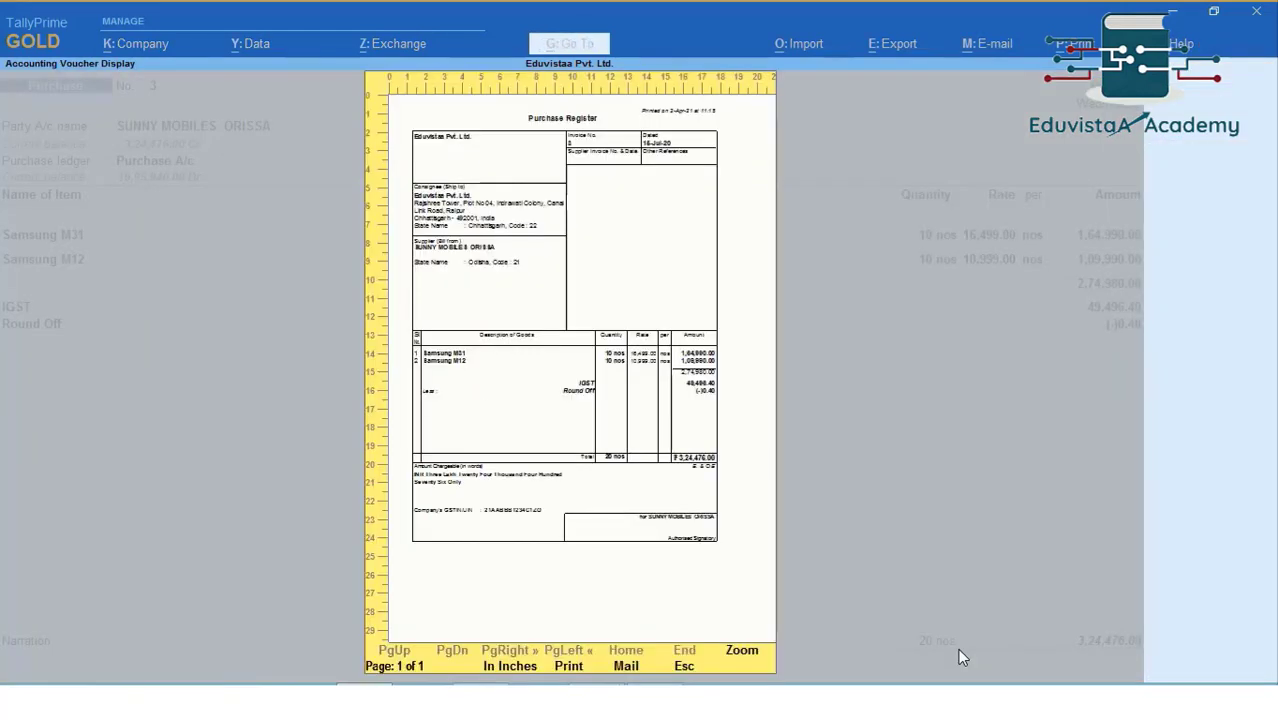
pyautogui.hotkey('alt', 'z')
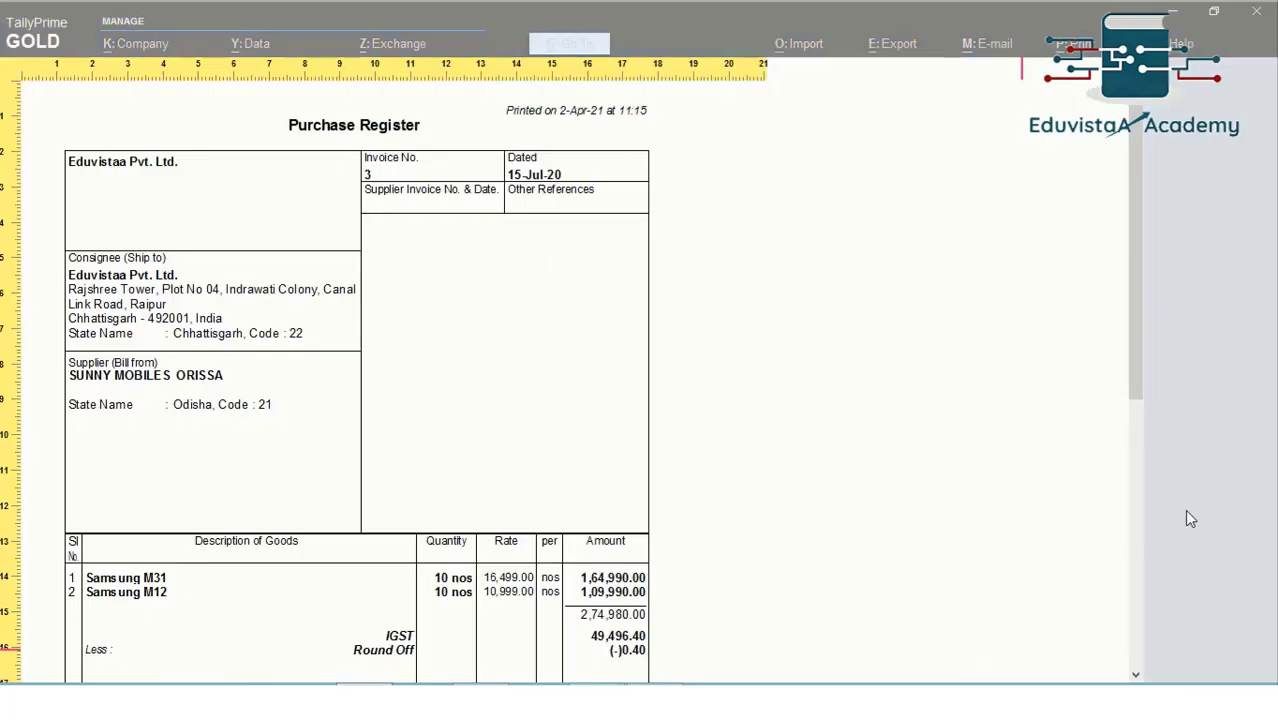
# Step: Examine the previewed invoice's consignee and supplier details, Samsung items, IGST, round-off and total, and return to the voucher without printing
pyautogui.scroll(-2, 545, 240)
pyautogui.scroll(2, 432, 275)
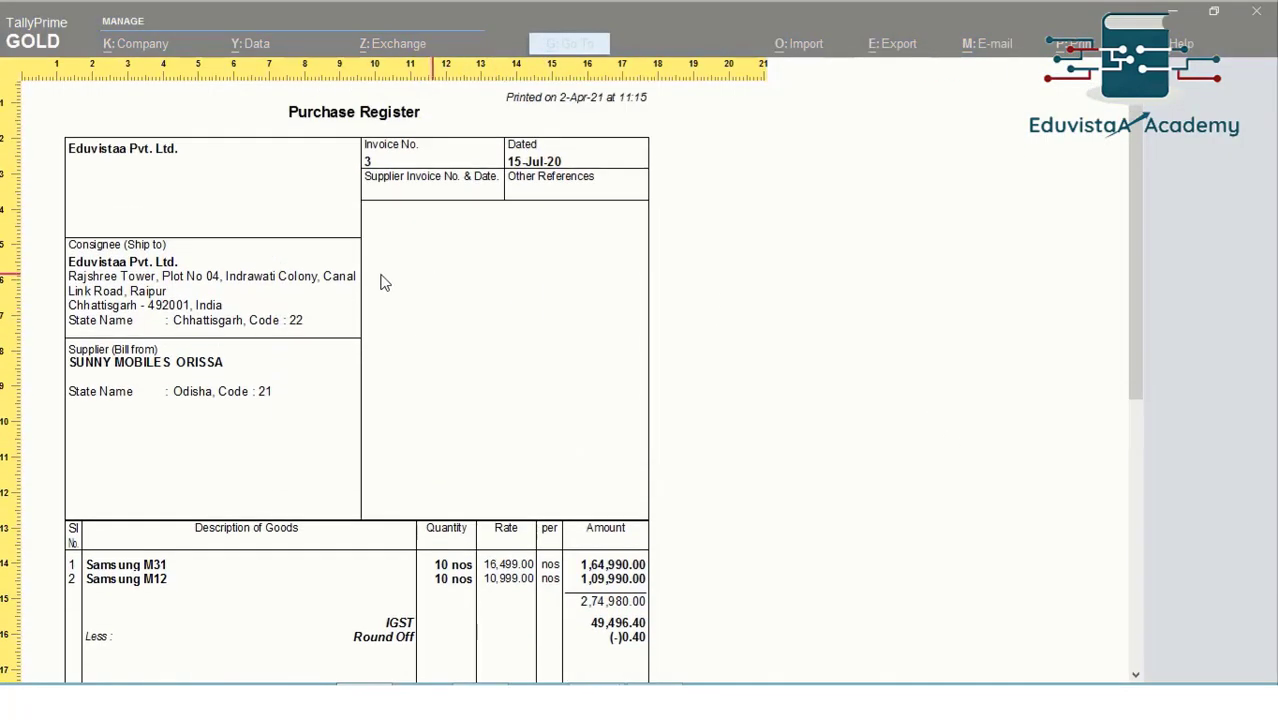
pyautogui.scroll(-1, 268, 419)
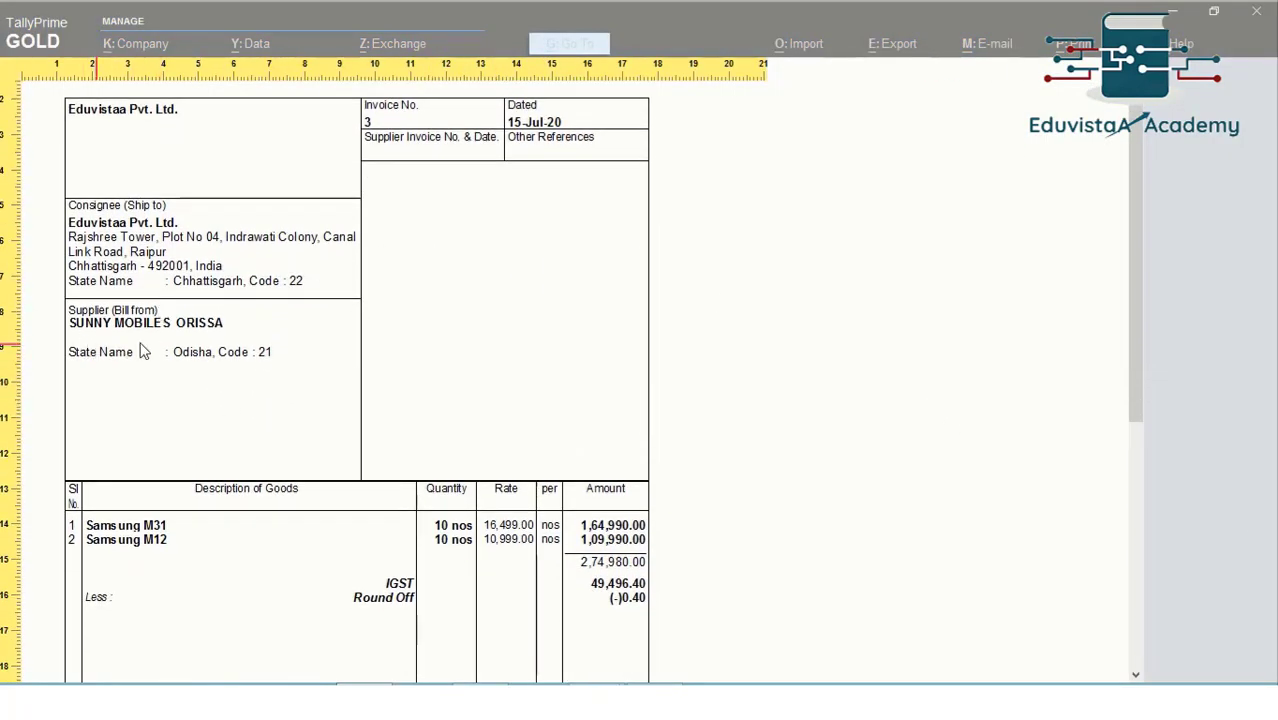
pyautogui.scroll(-1, 846, 437)
pyautogui.scroll(-1, 846, 437)
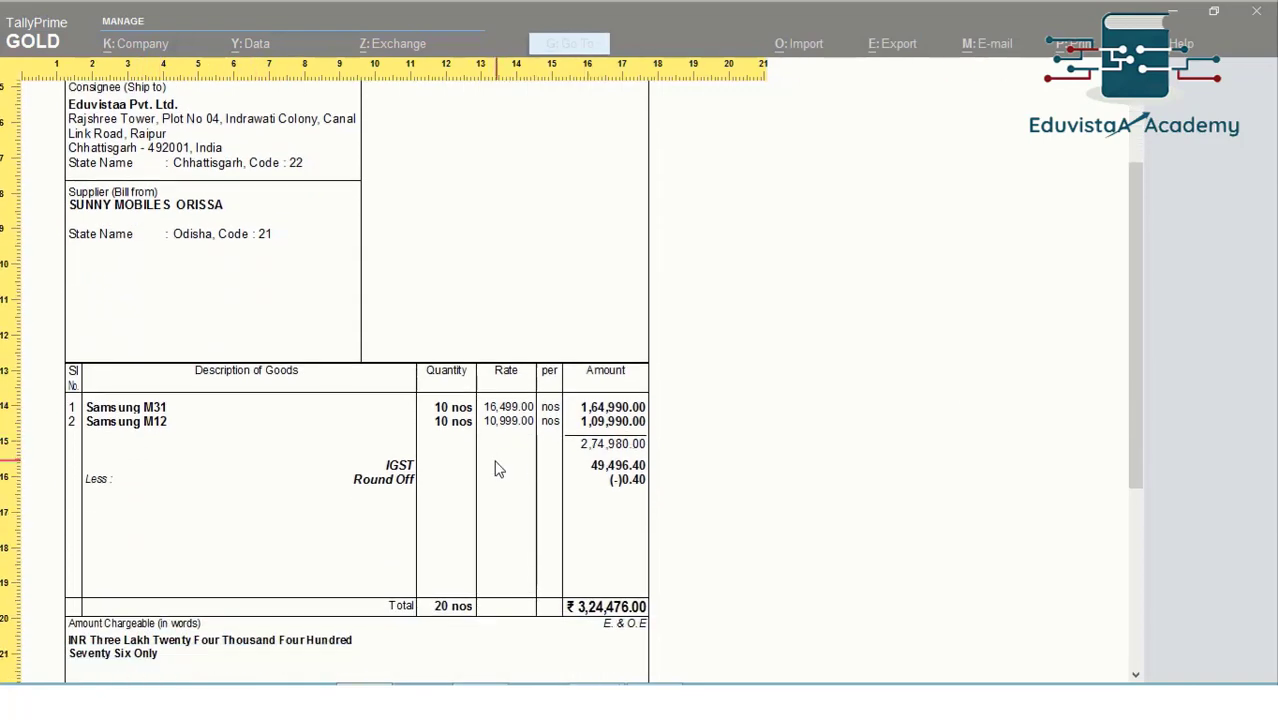
pyautogui.scroll(-1, 598, 515)
pyautogui.scroll(-1, 604, 516)
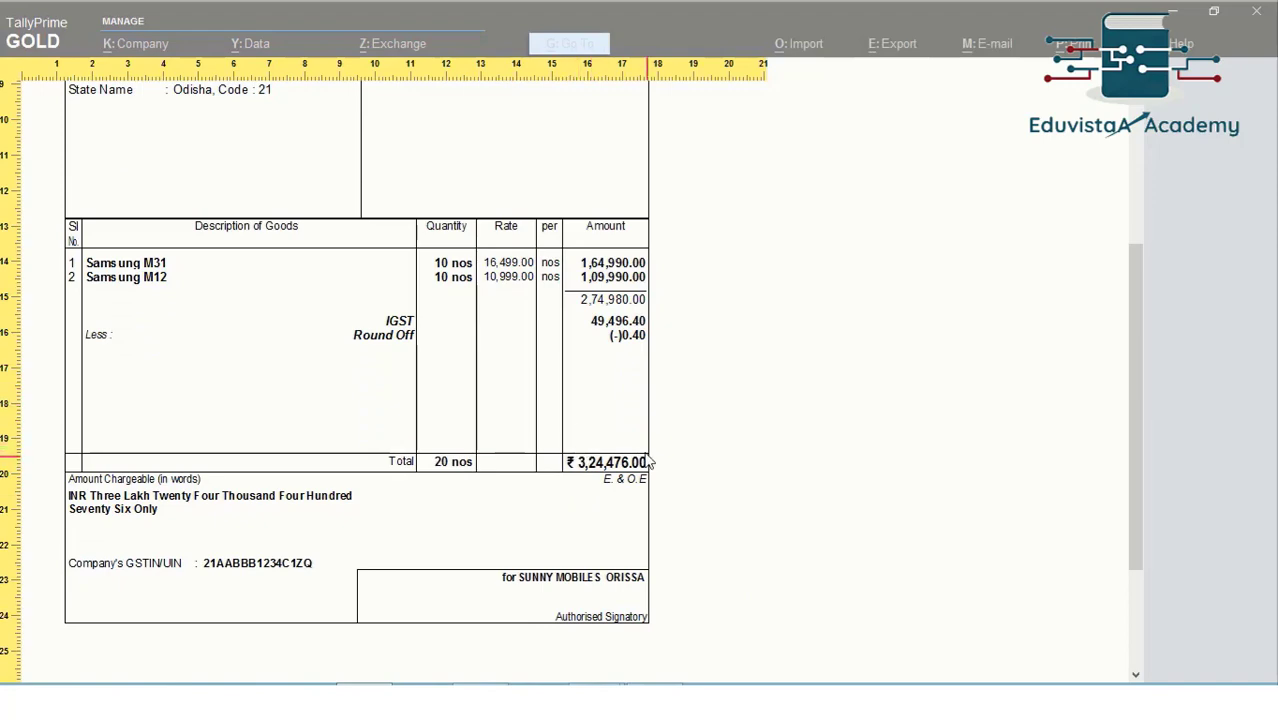
pyautogui.scroll(1, 586, 411)
pyautogui.scroll(4, 581, 400)
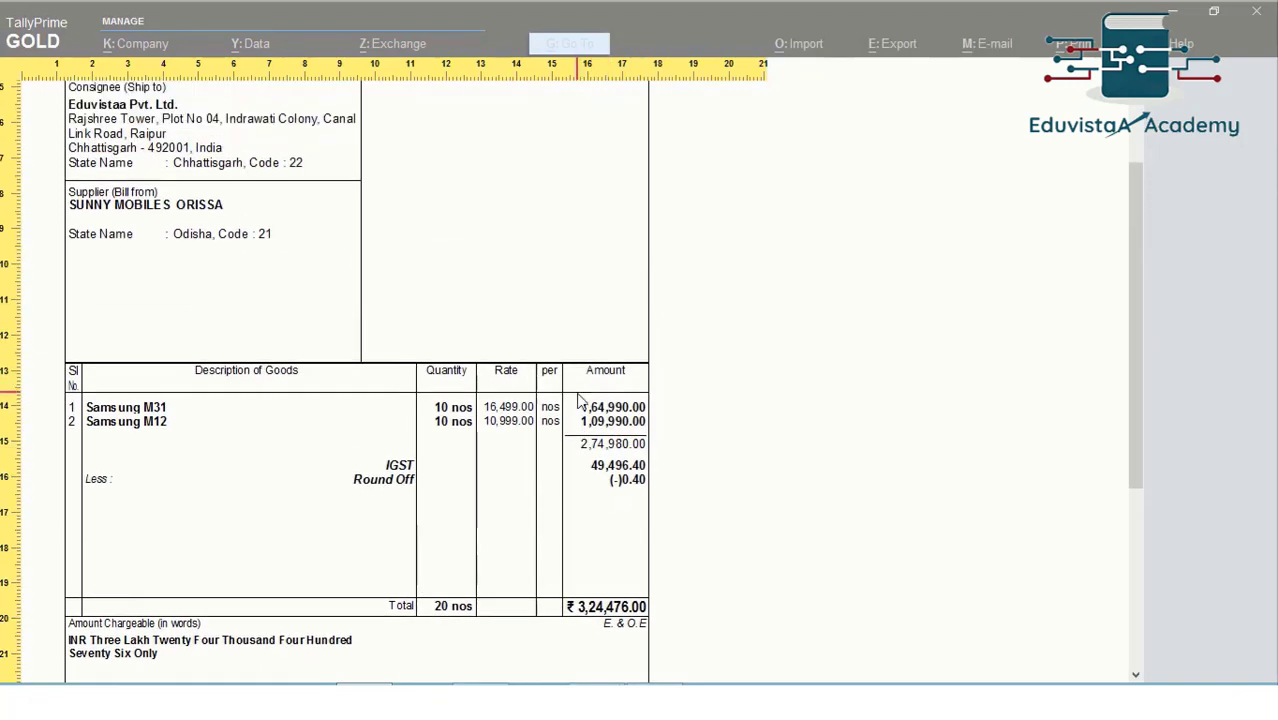
pyautogui.press('Escape')
pyautogui.press('Escape')
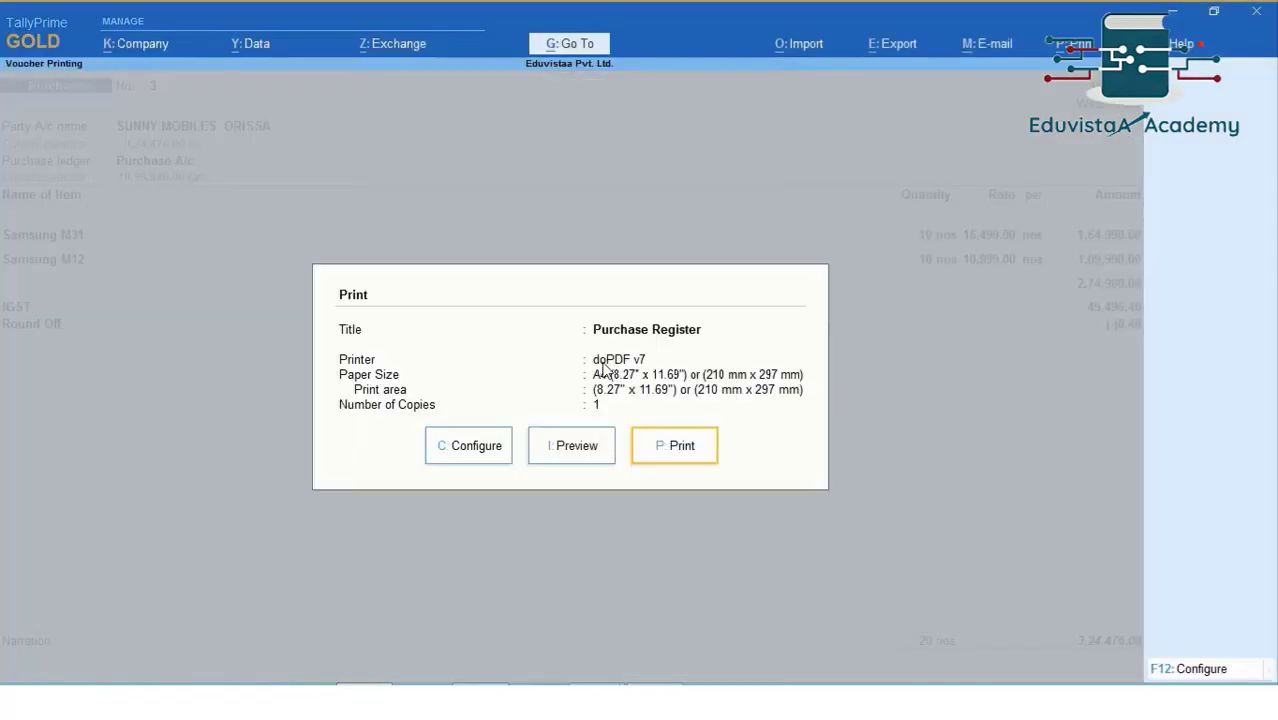
pyautogui.press('Escape')
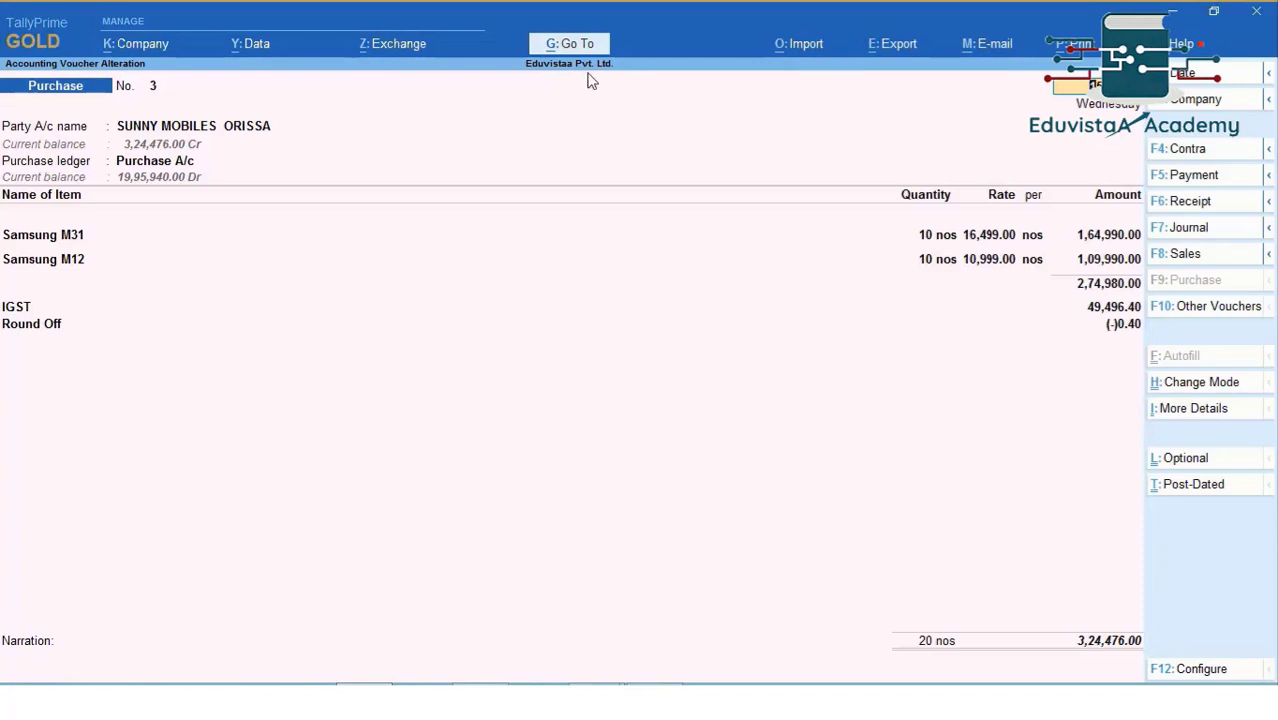